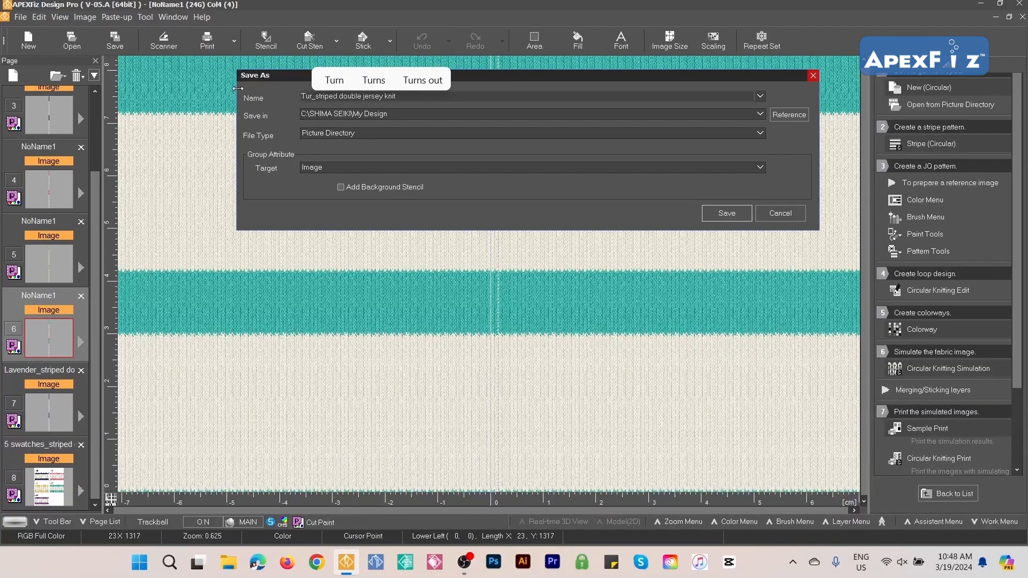
- Choose the file type for the image named Tur_striped double jersey knit, save it, and select page 5
left_click(321, 134)
left_click(328, 170)
left_click(732, 235)
left_click(61, 267)
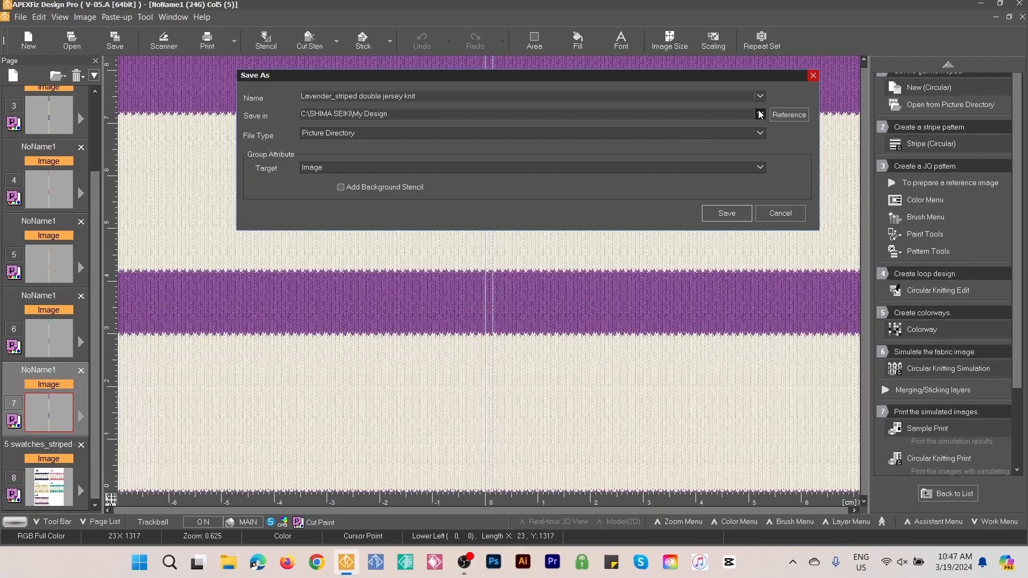
- Choose the save location for the Lavender_striped double jersey knit image
left_click(756, 108)
left_click(447, 122)
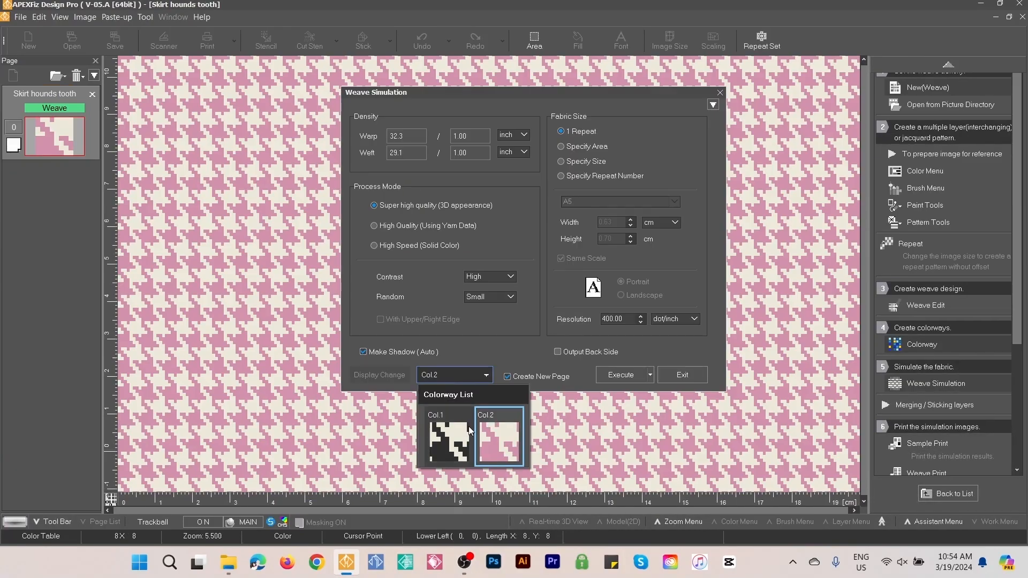
- Select colorway Col.1 for the houndstooth weave simulation
left_click(450, 435)
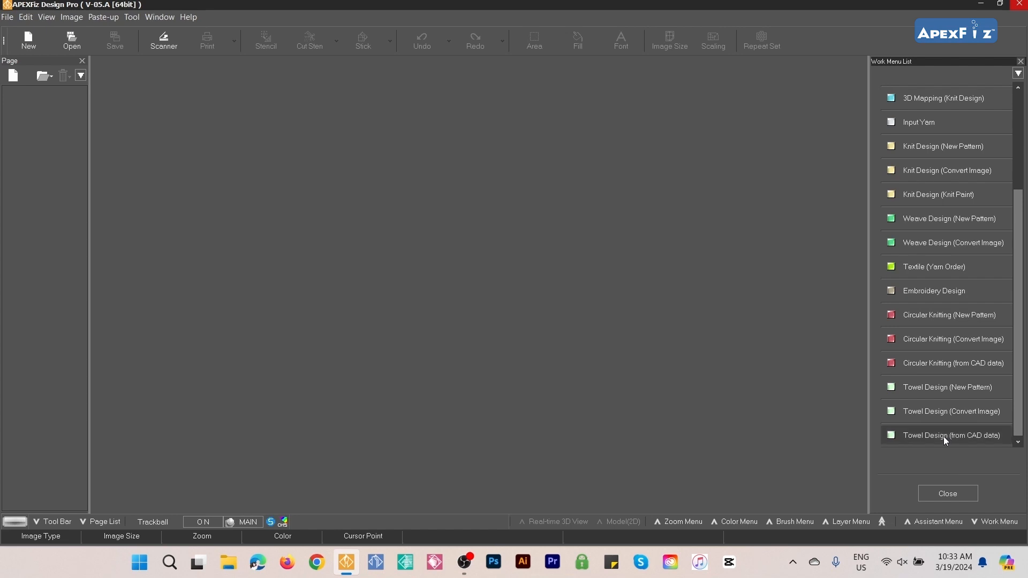
- Create a new Circular Knitting pattern of the Structure / Stripe type with the double-knit Interlock basic structure
mouse_move(933, 316)
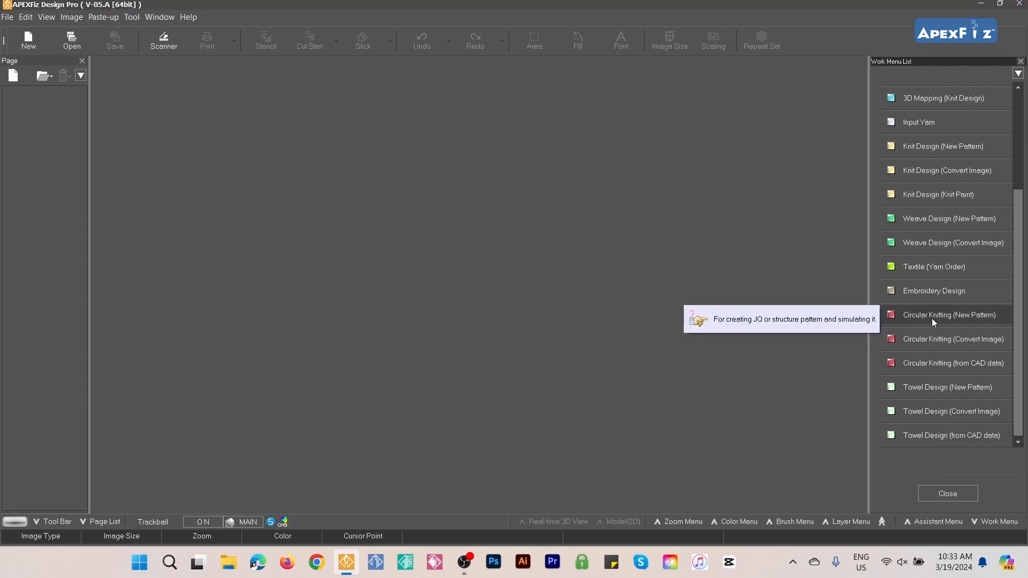
left_click(932, 318)
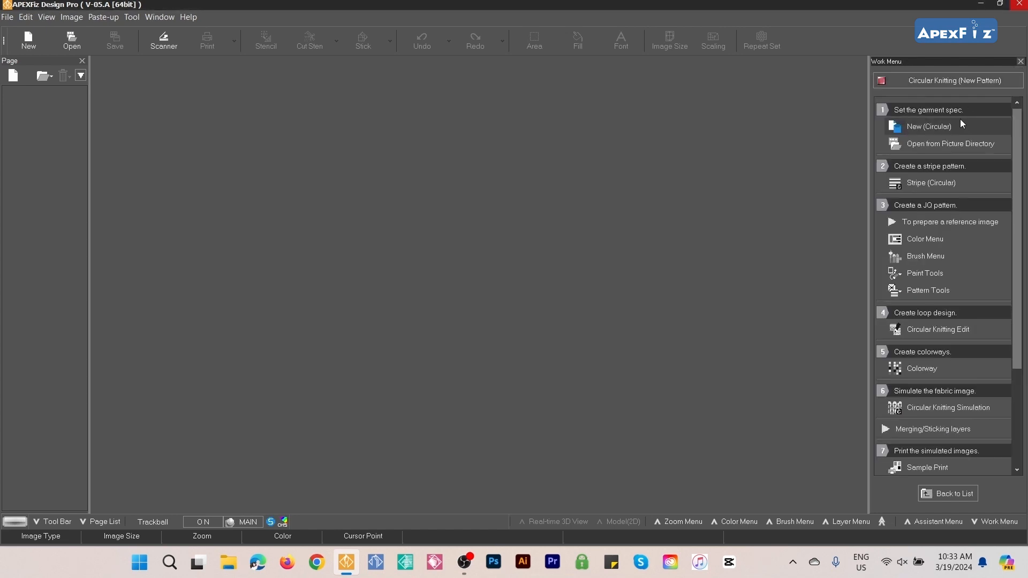
left_click(940, 126)
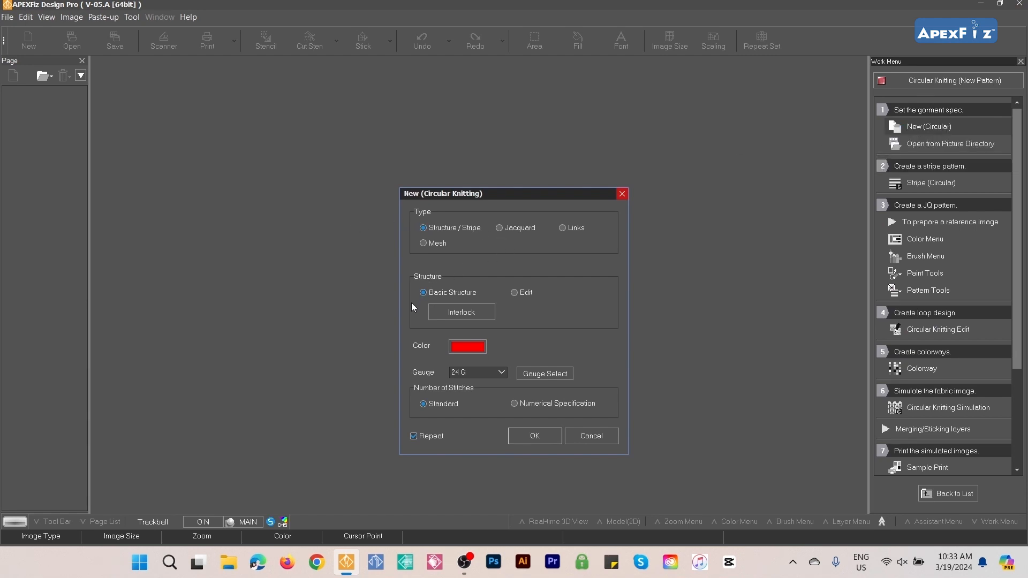
left_click(476, 313)
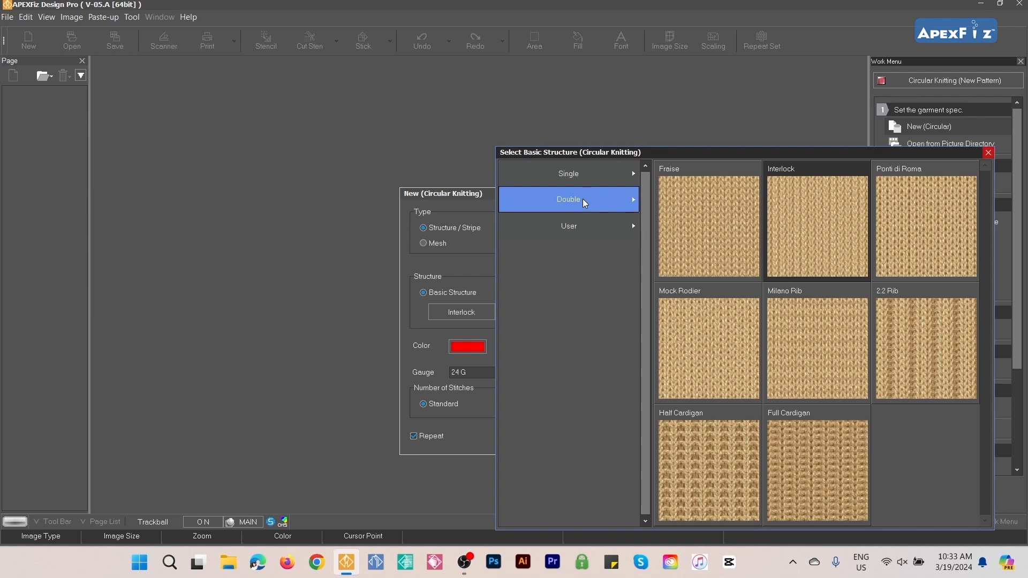
double_click(834, 240)
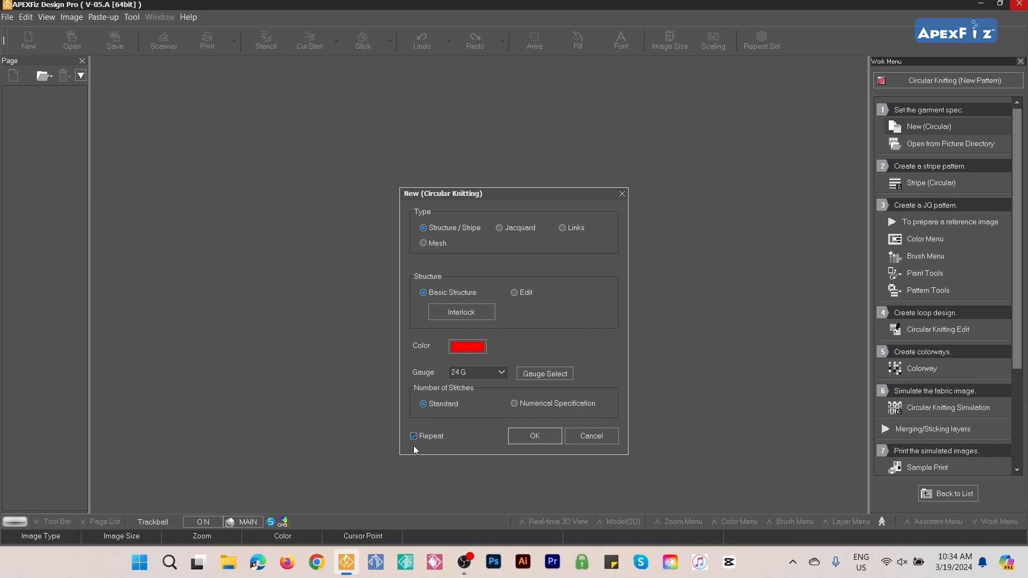
left_click(450, 437)
left_click(531, 438)
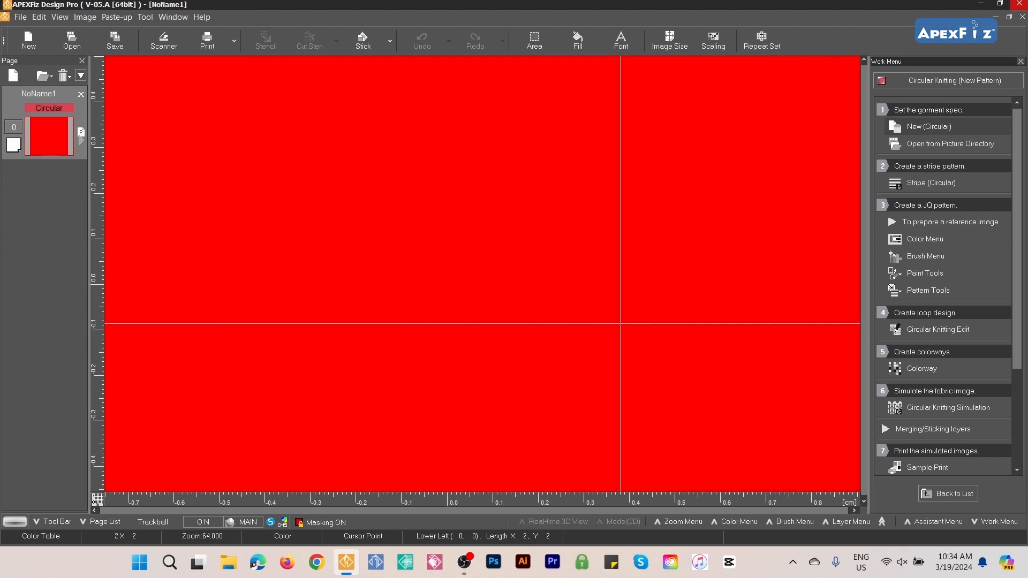
- Open the Stripe (Circular) settings for the new pattern
left_click(920, 188)
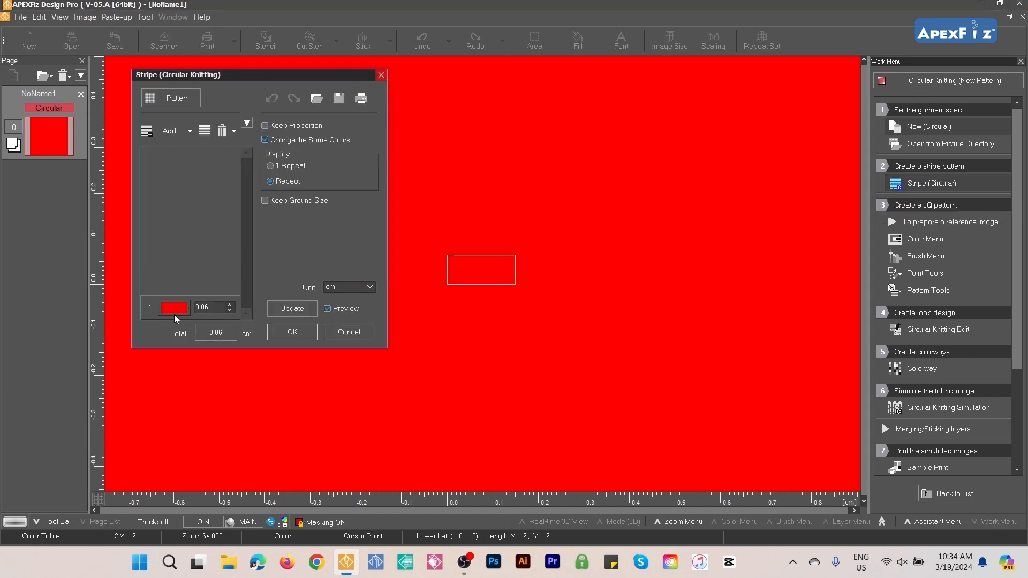
- Try adding a second stripe without selecting stripe 1, and delete the added green stripe
left_click(177, 131)
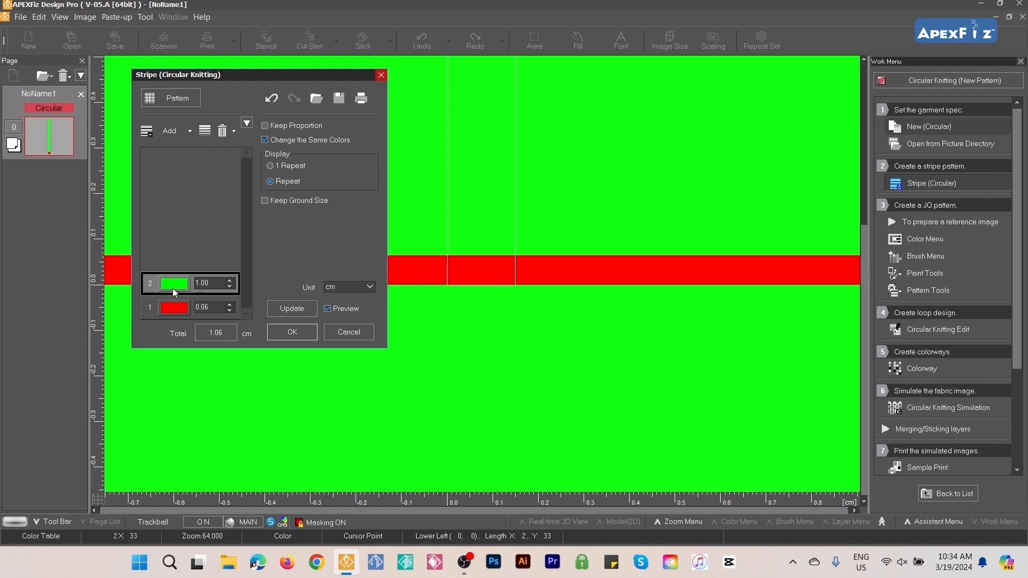
left_click(154, 285)
left_click(222, 131)
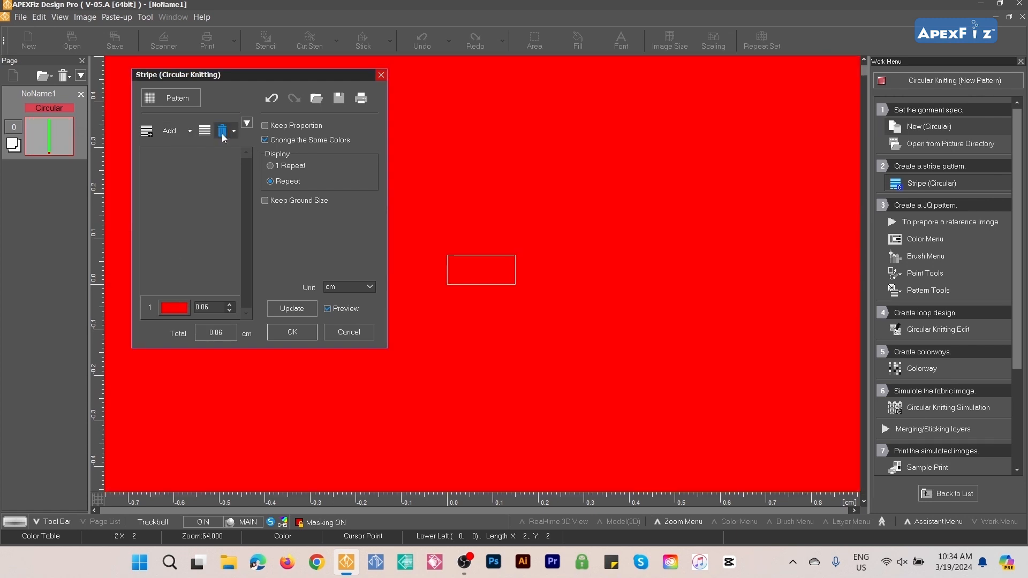
- Add a second stripe above stripe 1, with stripe 1 selected as its basis
left_click(155, 309)
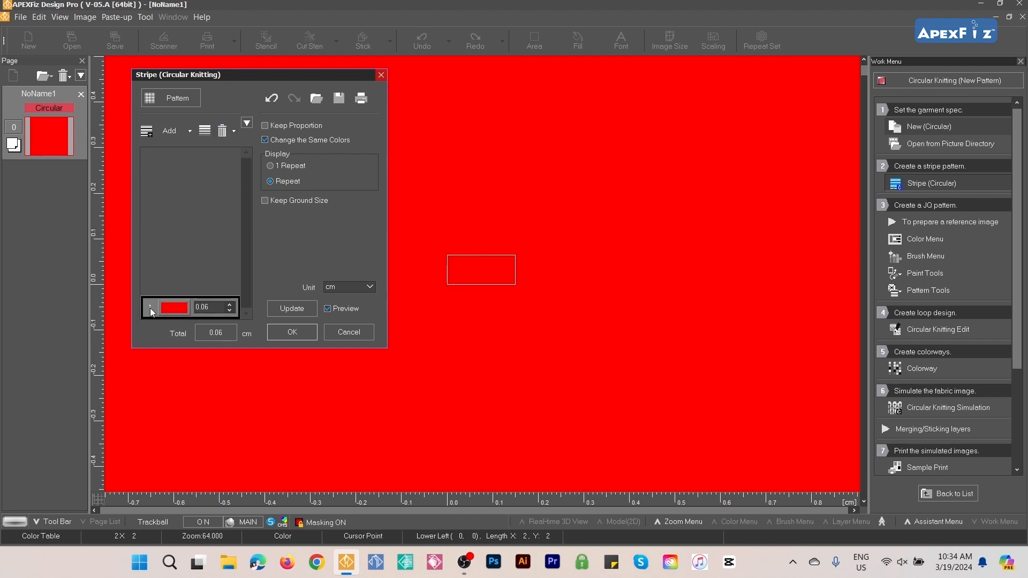
left_click(168, 130)
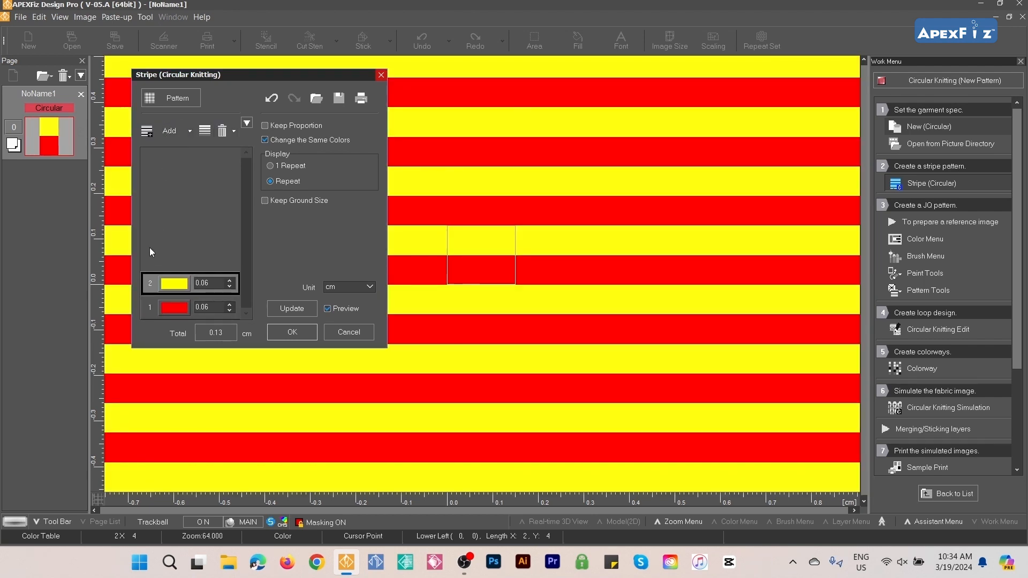
- Add a third stripe above the yellow stripe and delete it again
left_click(149, 287)
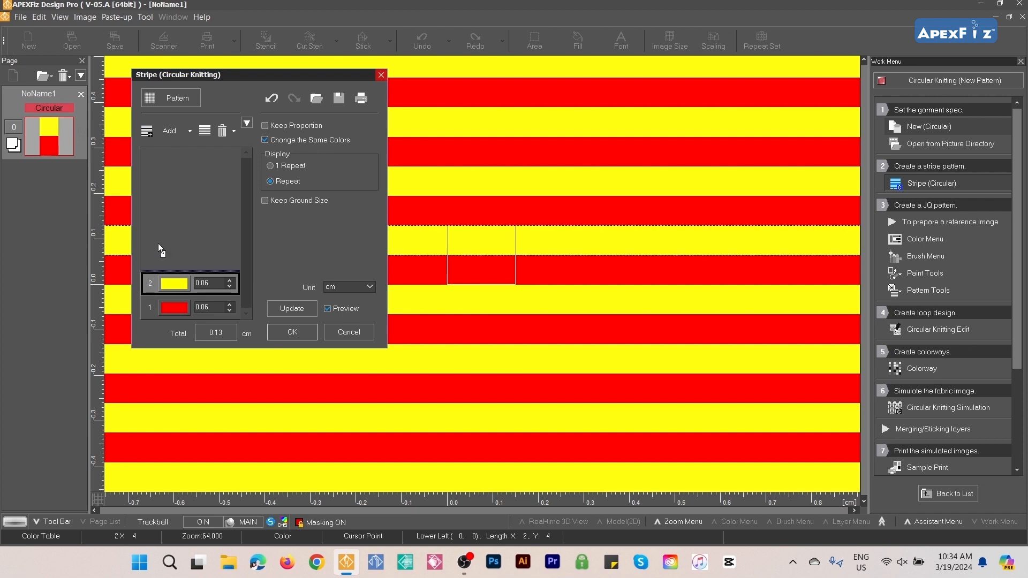
left_click(165, 138)
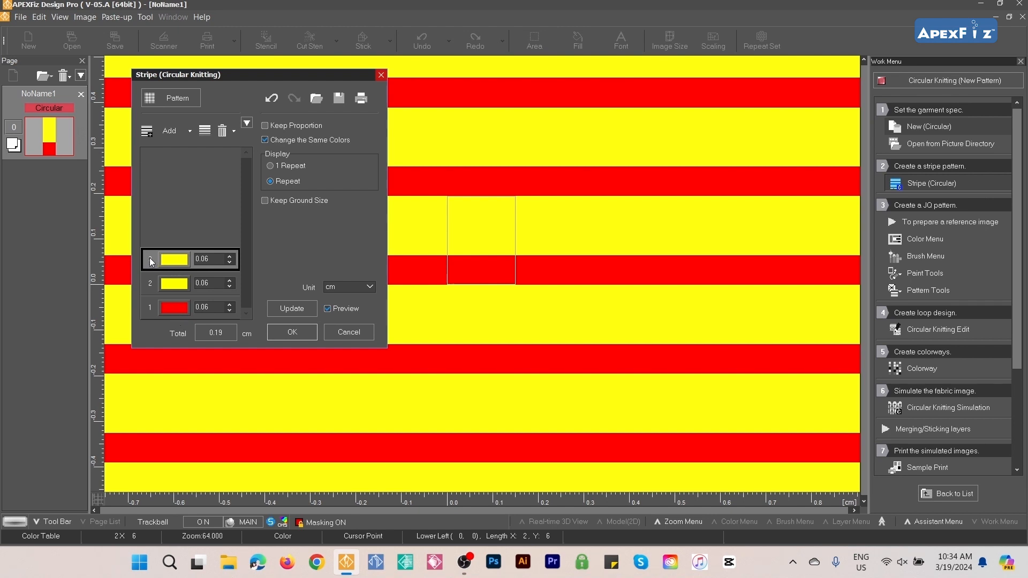
left_click(223, 132)
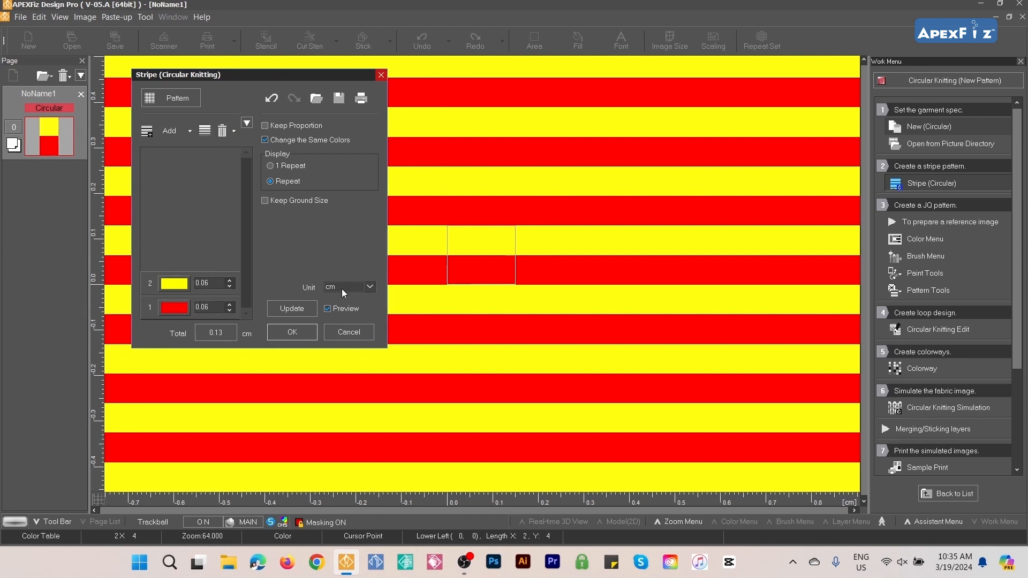
- Set the height of stripe 1 to 3 cm and of stripe 2 to 1.2 cm
left_click(212, 308)
left_click(292, 317)
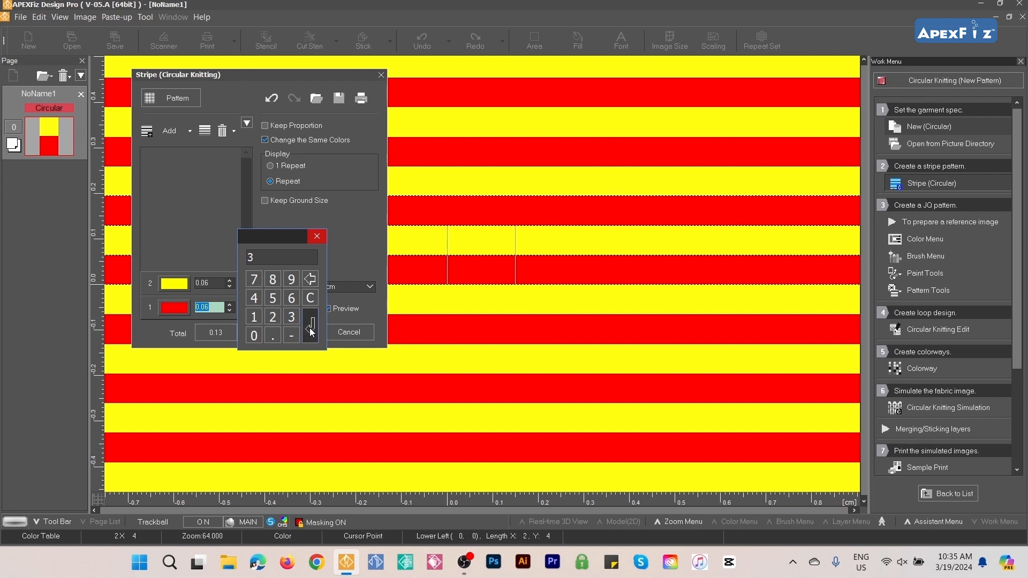
left_click(310, 326)
left_click(215, 283)
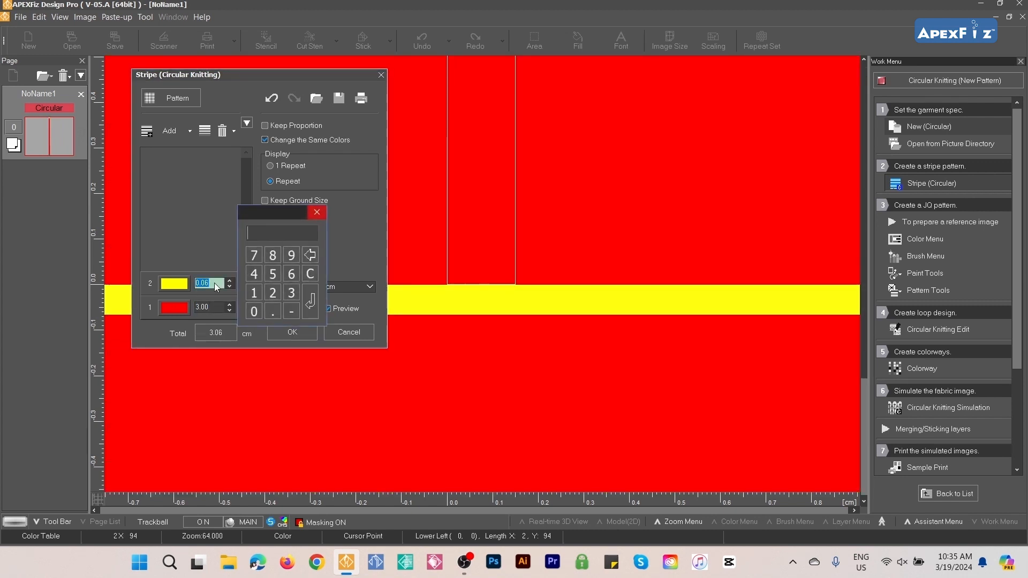
left_click(258, 293)
left_click(273, 292)
left_click(311, 301)
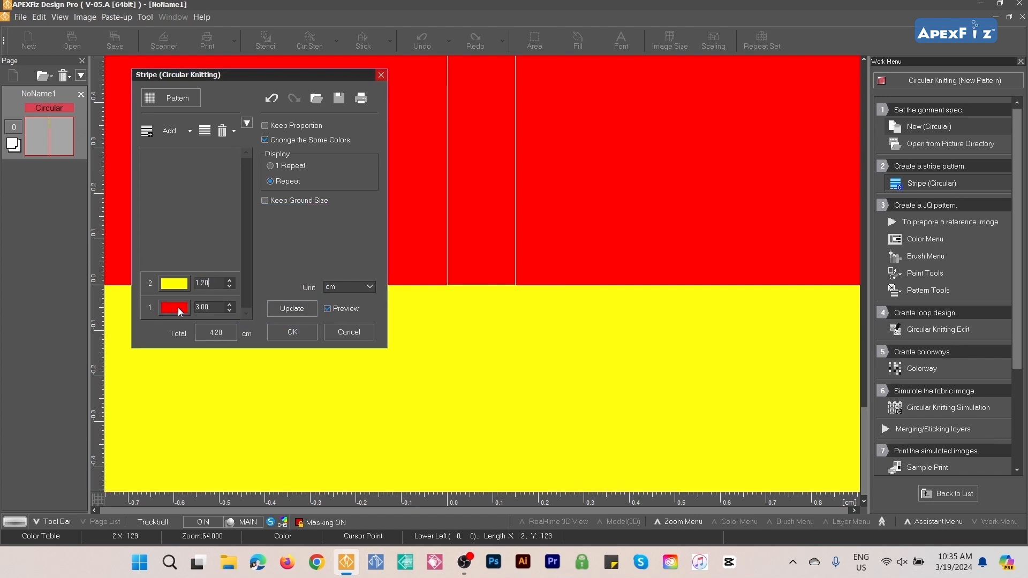
- Change the color of stripe 1 to the off-white PANTONE 11-4801 TPG
double_click(180, 312)
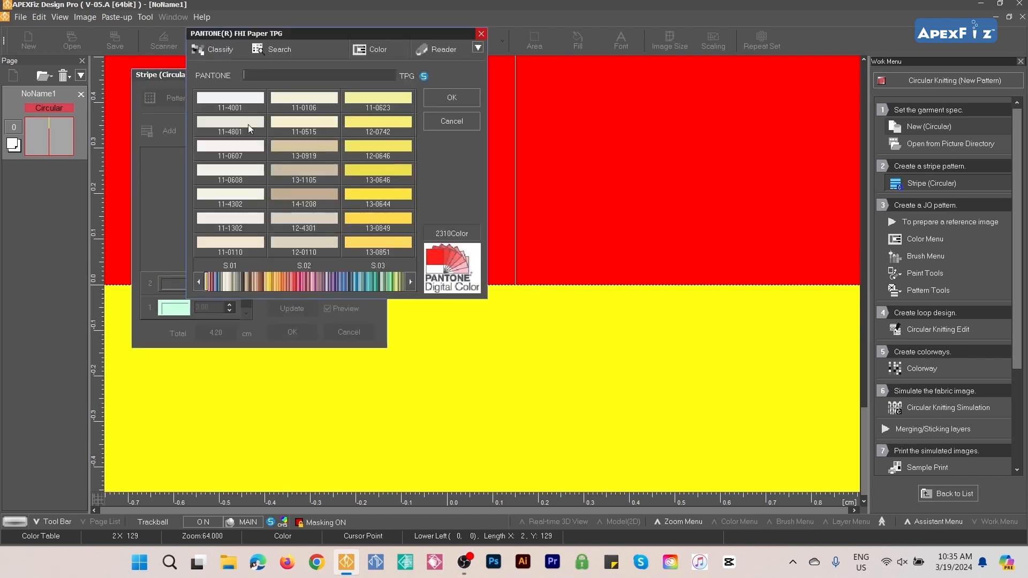
left_click(246, 121)
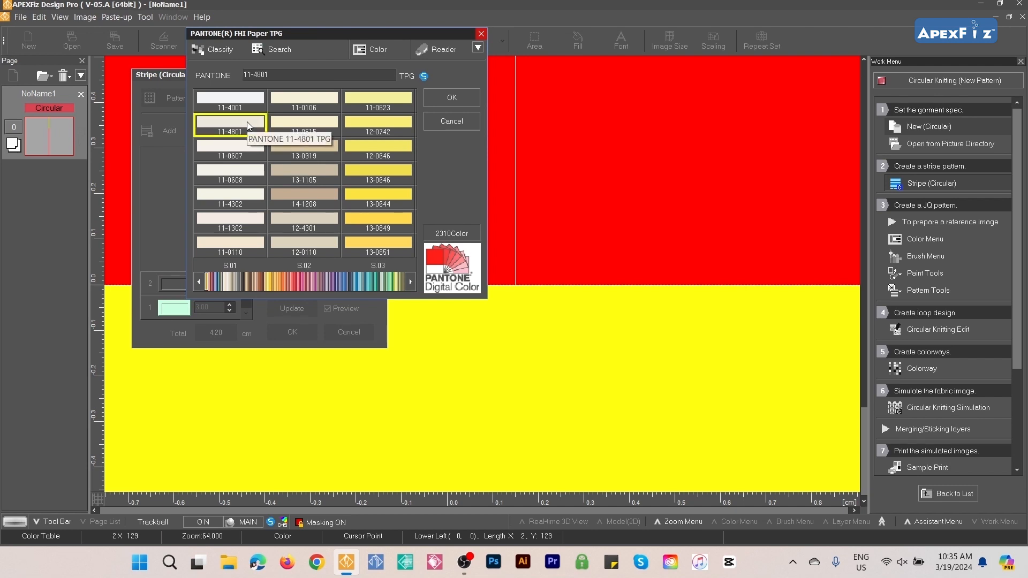
left_click(459, 98)
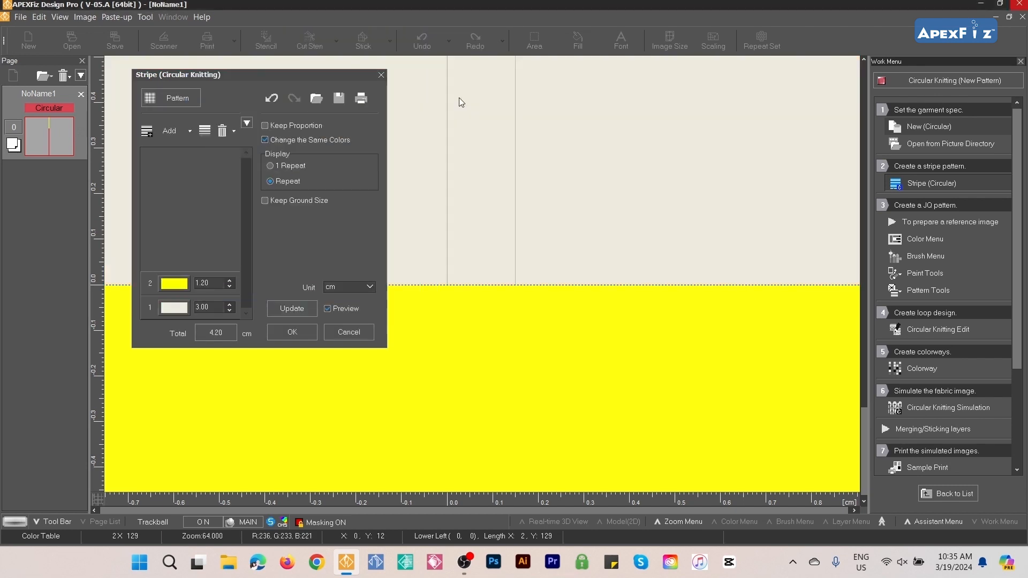
- Change the color of stripe 2 to the navy PANTONE 19-4027 TPG and apply the stripe pattern
double_click(182, 286)
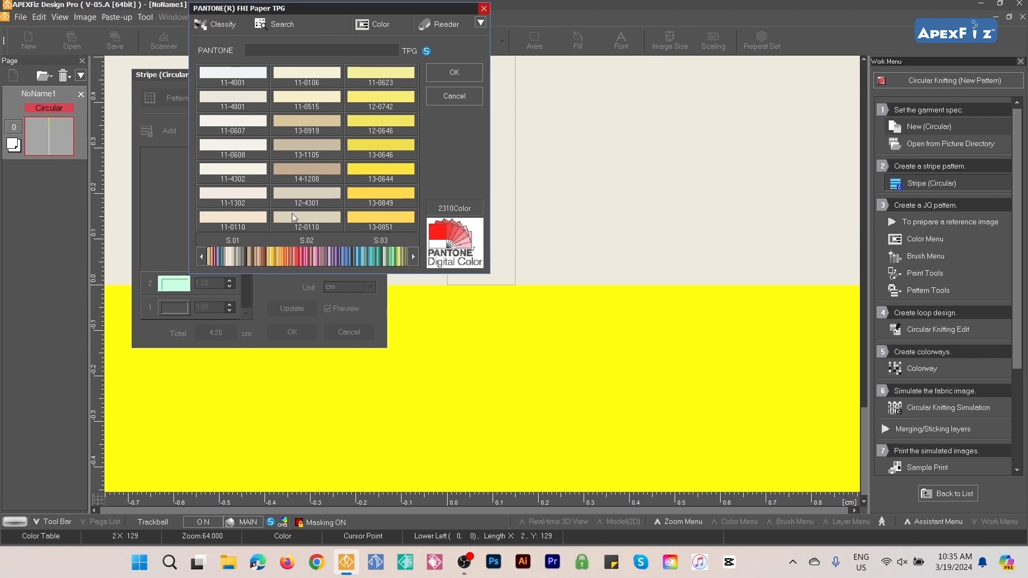
left_click(346, 254)
scroll(317, 168, "up", 1)
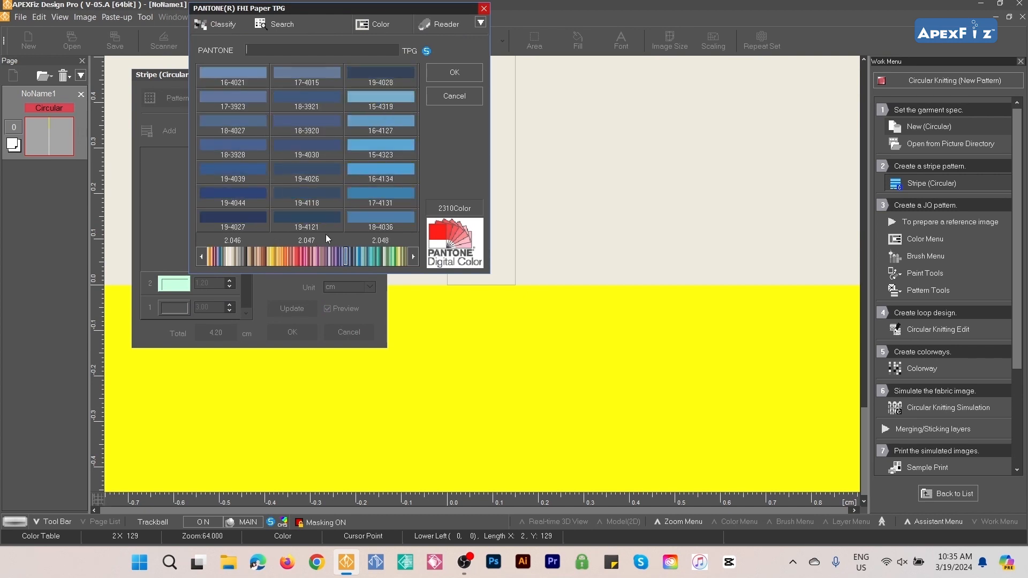
left_click(251, 221)
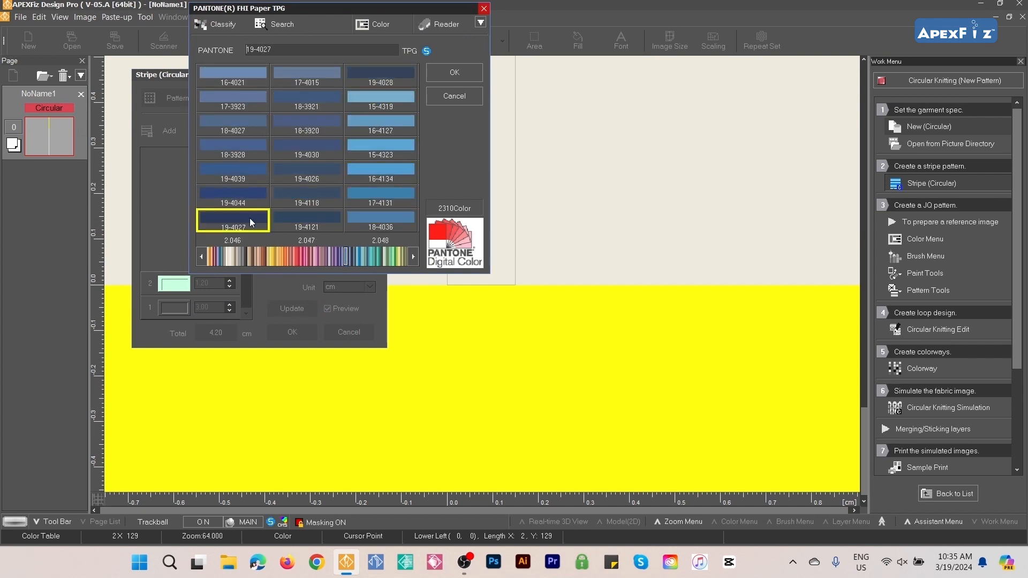
left_click(445, 72)
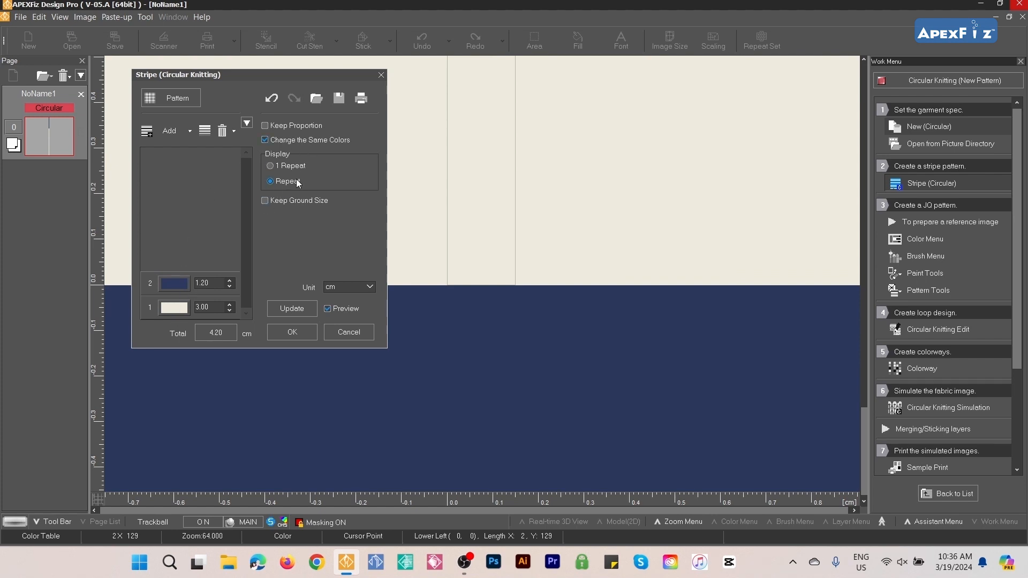
left_click(292, 332)
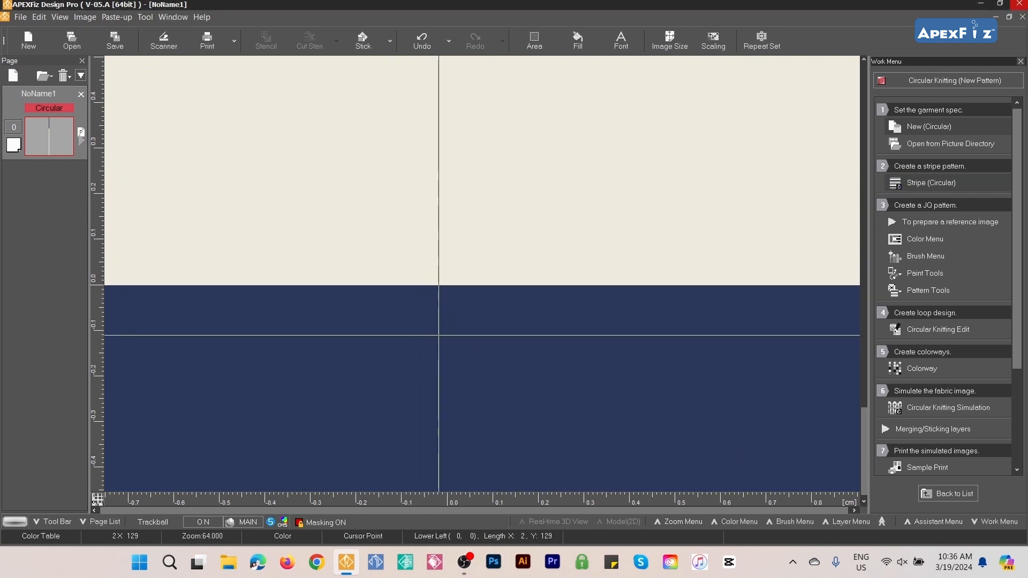
- Open Colorway for the stripe pattern, add five new colorways, and delete the last one, Col.6
scroll(437, 333, "down", 1)
scroll(437, 332, "down", 8)
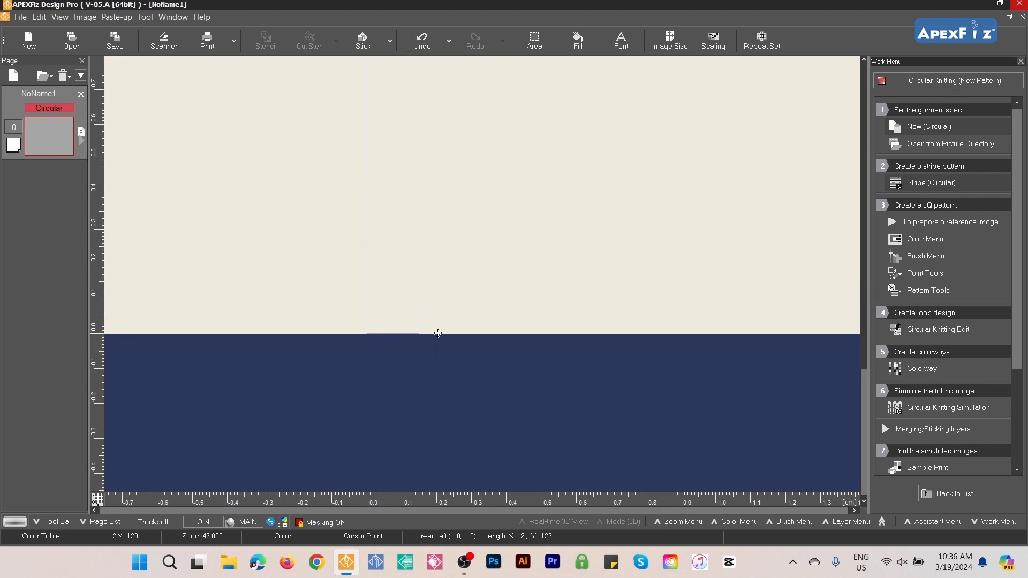
scroll(429, 326, "down", 20)
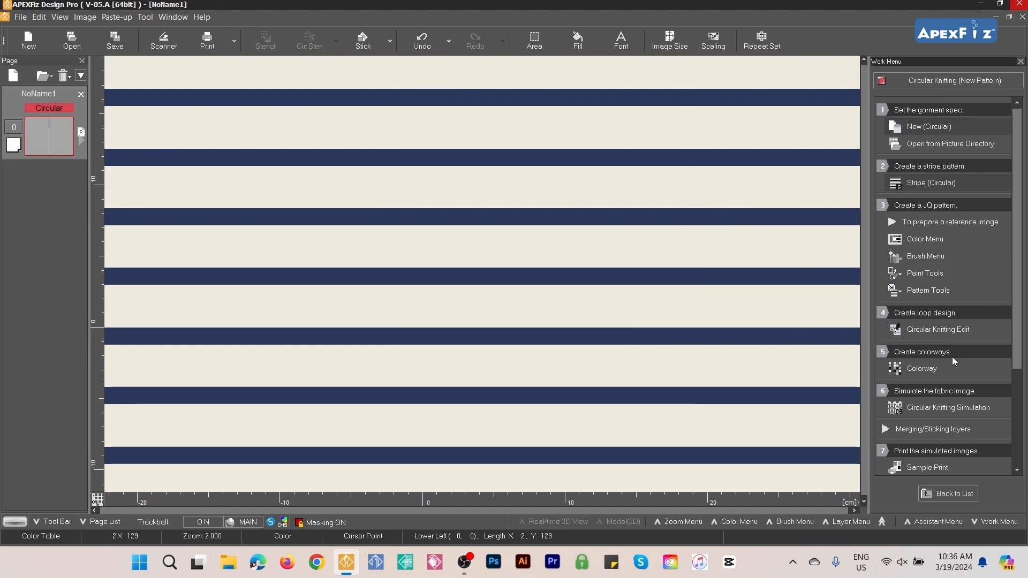
left_click(931, 376)
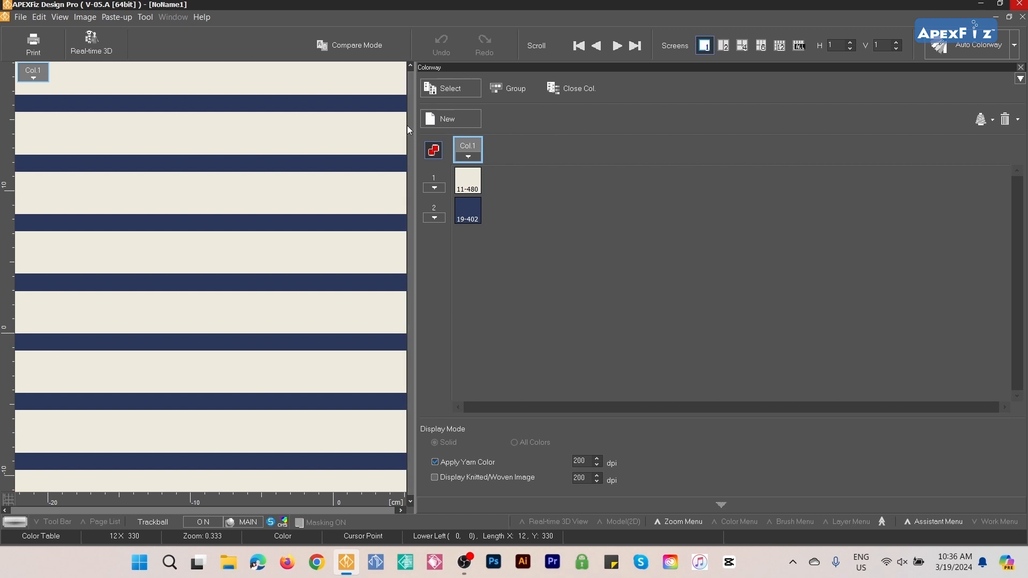
left_click(461, 120)
left_click(460, 120)
left_click(460, 120)
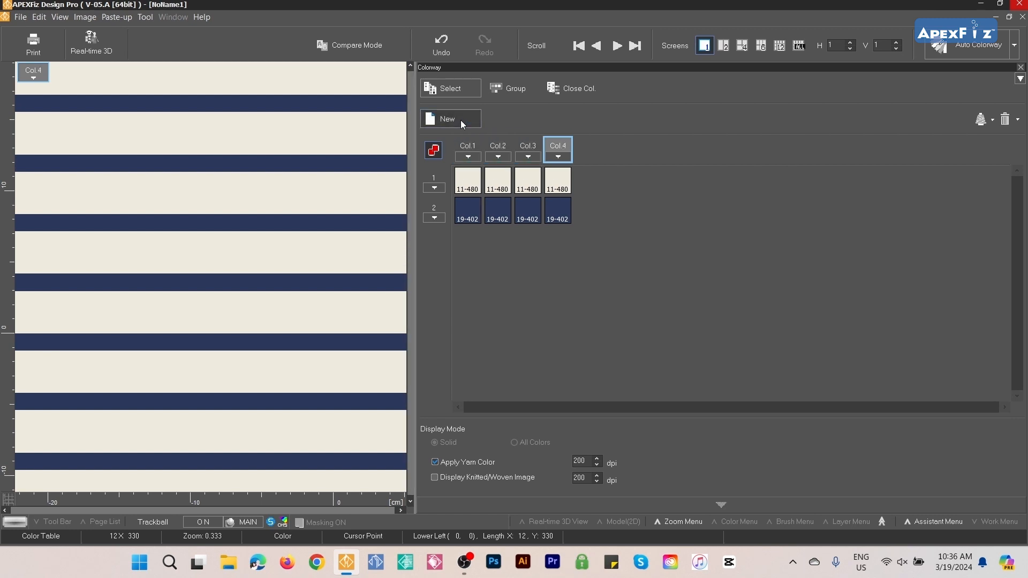
left_click(460, 120)
left_click(460, 120)
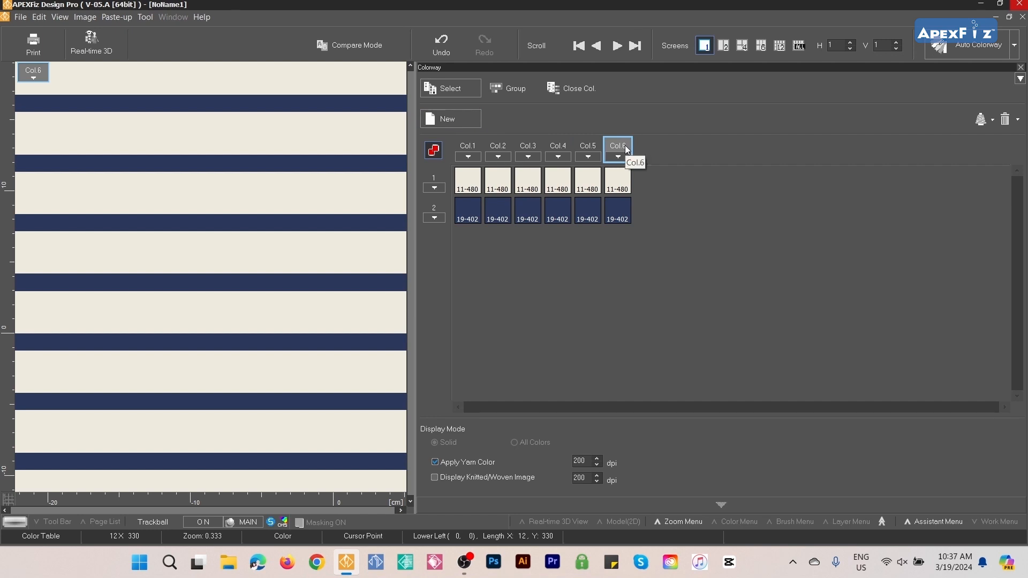
left_click(1007, 121)
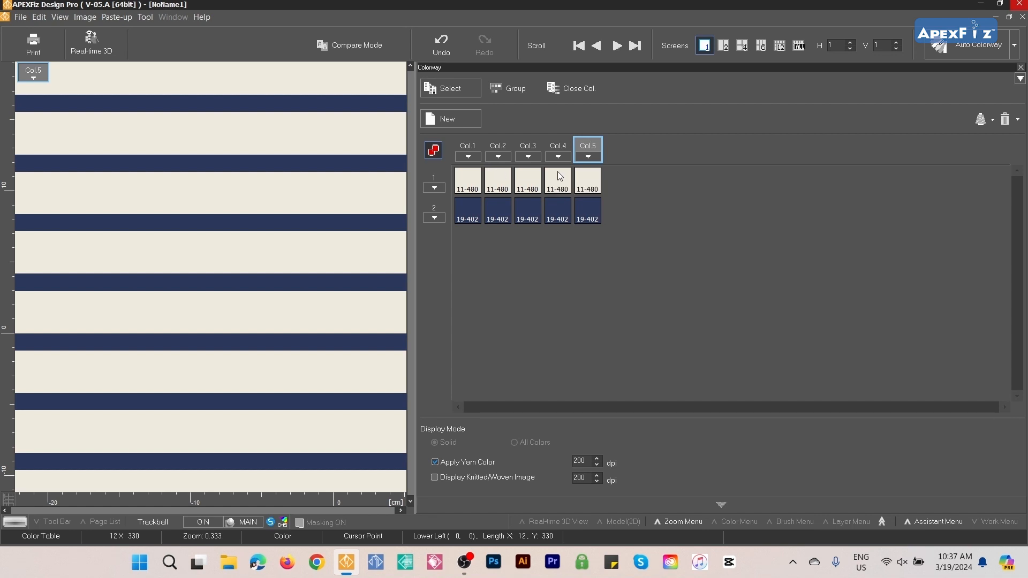
- Change color 2 of colorway Col.2 to the pink PANTONE 15-1920 TPG
double_click(500, 204)
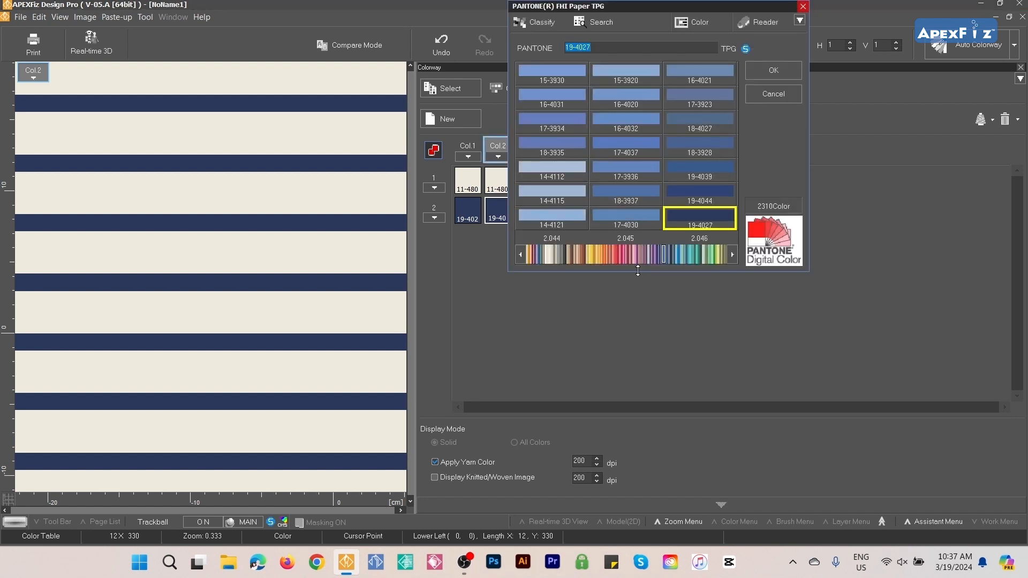
left_click(606, 255)
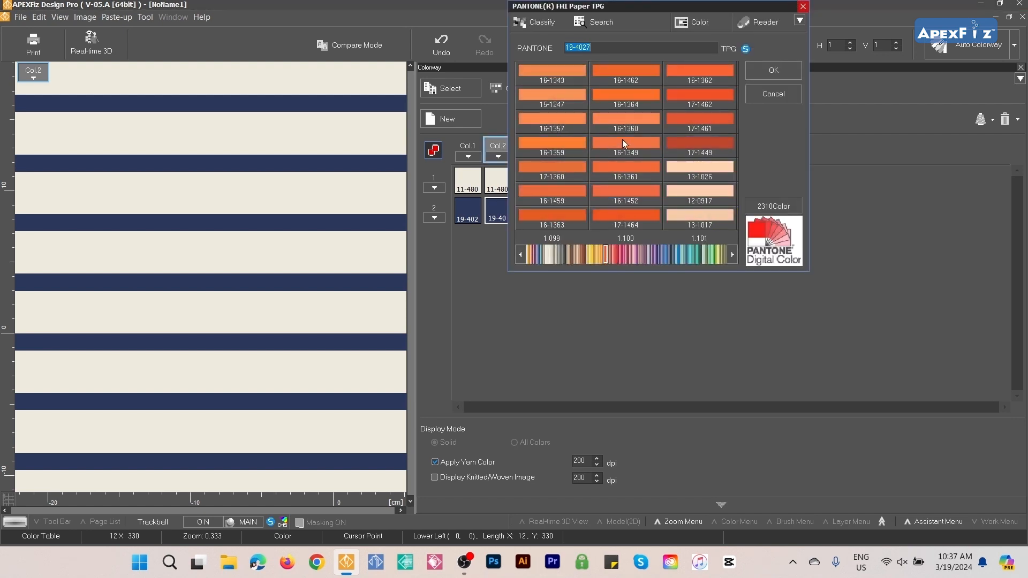
left_click_drag(602, 246, 624, 256)
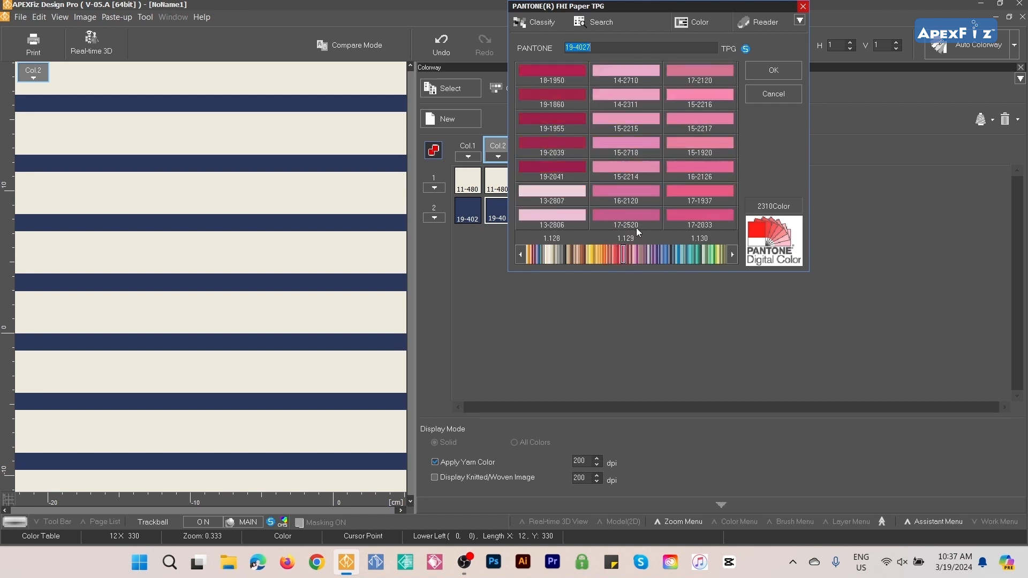
left_click(686, 145)
left_click(756, 68)
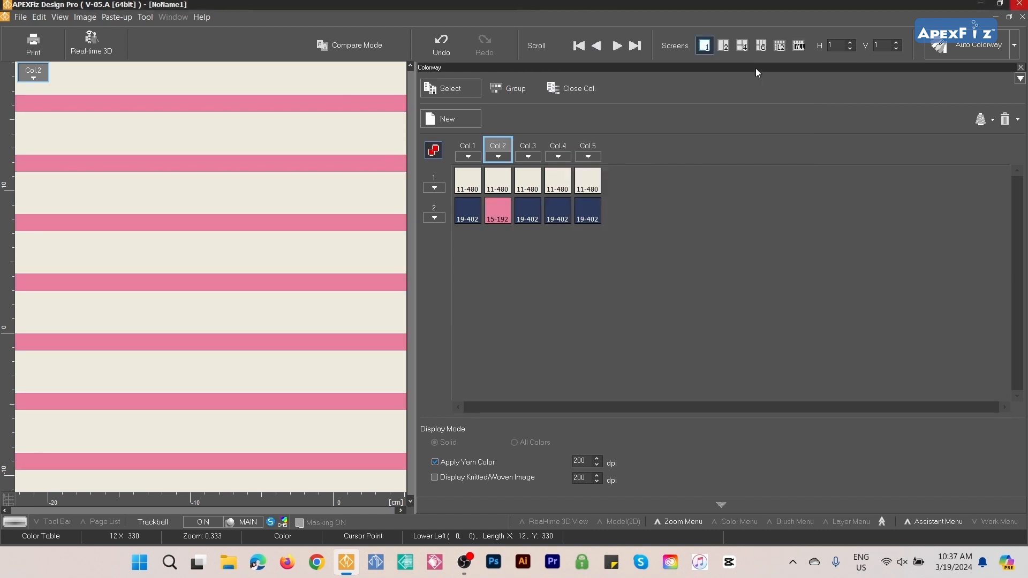
double_click(526, 219)
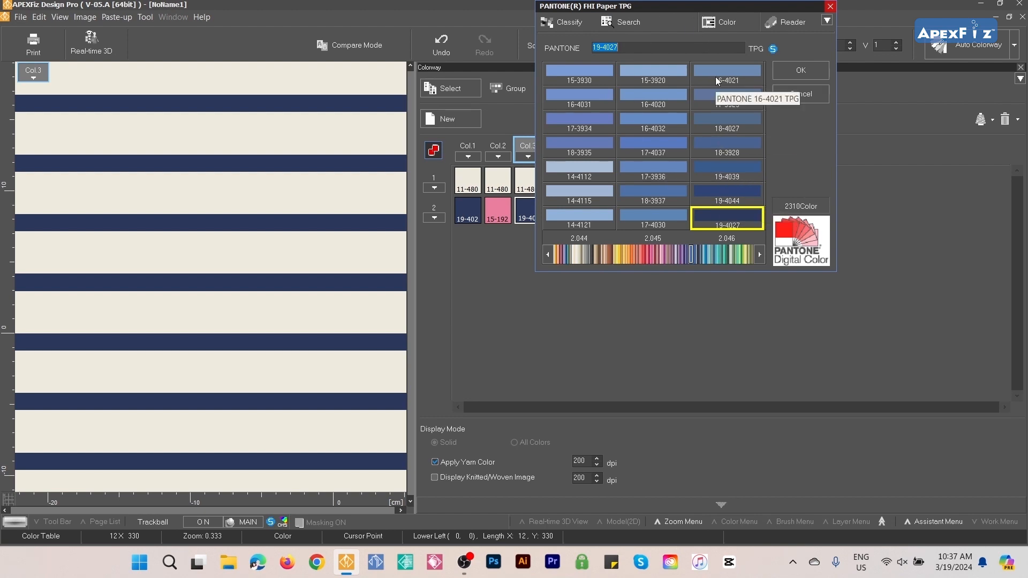
left_click(724, 22)
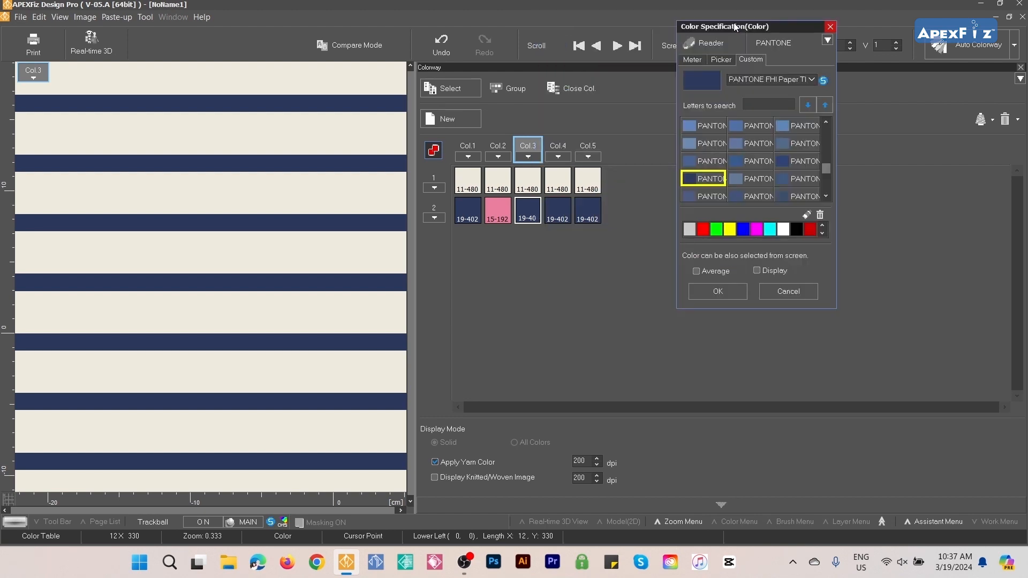
left_click(727, 60)
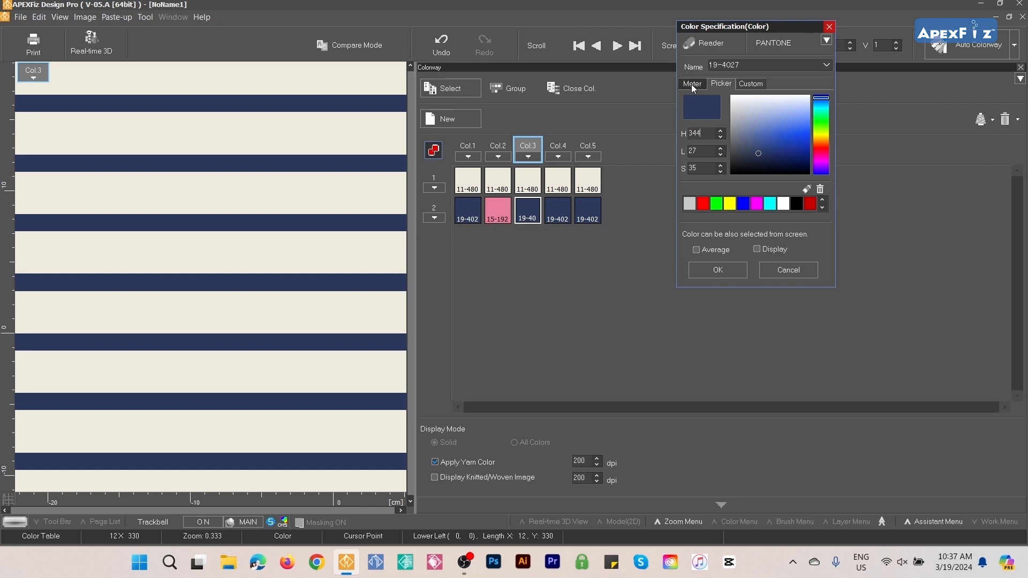
mouse_move(762, 155)
left_mouse_down()
mouse_move(791, 122)
mouse_move(783, 145)
mouse_move(785, 121)
mouse_move(797, 155)
mouse_move(791, 134)
mouse_move(787, 157)
mouse_move(778, 146)
left_mouse_up()
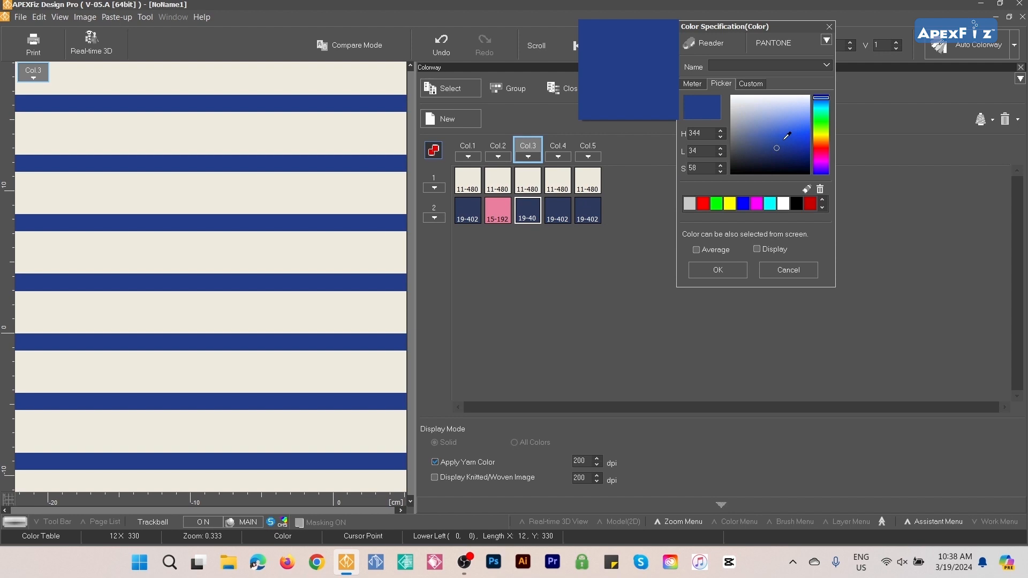
left_click(794, 275)
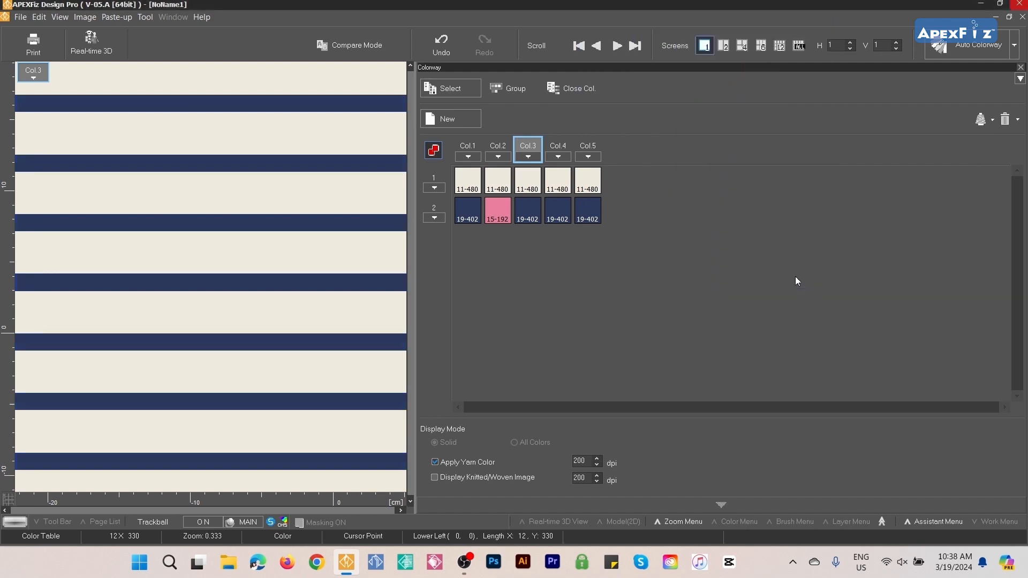
- Change color 2 of colorway Col.3 to the yellow PANTONE 14-0827 TPG
double_click(530, 217)
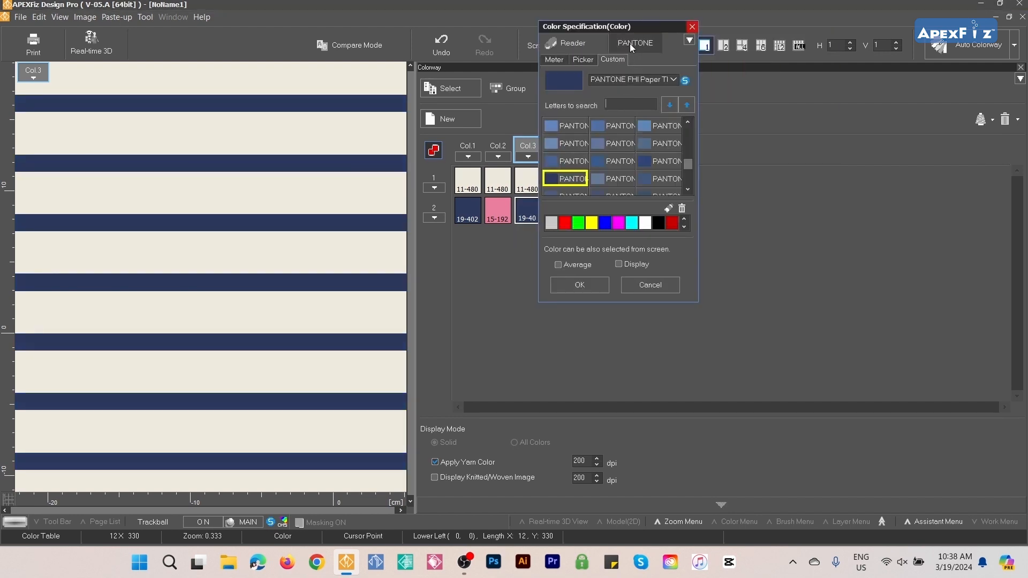
left_click(630, 43)
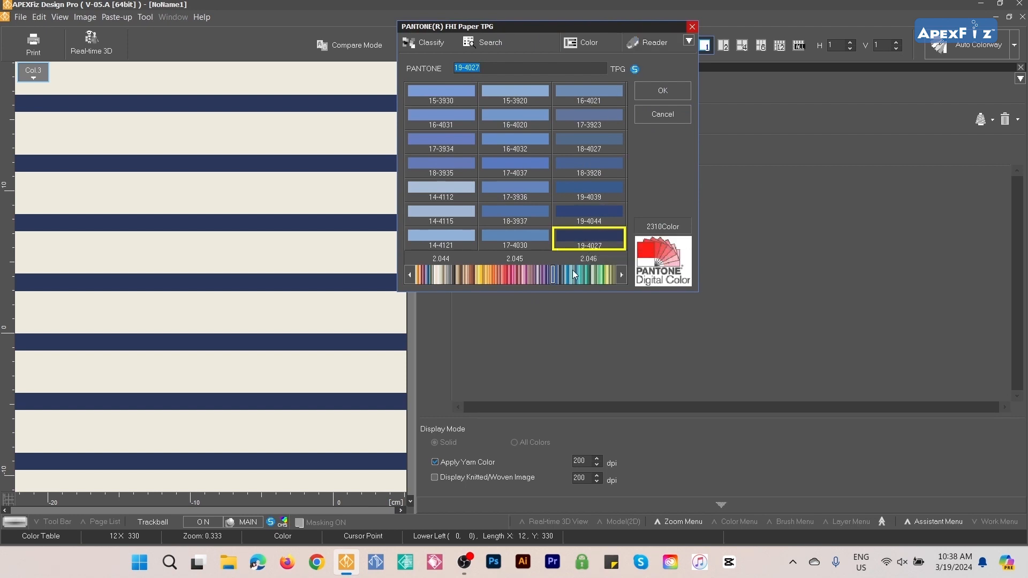
left_click_drag(551, 279, 480, 275)
left_click(449, 121)
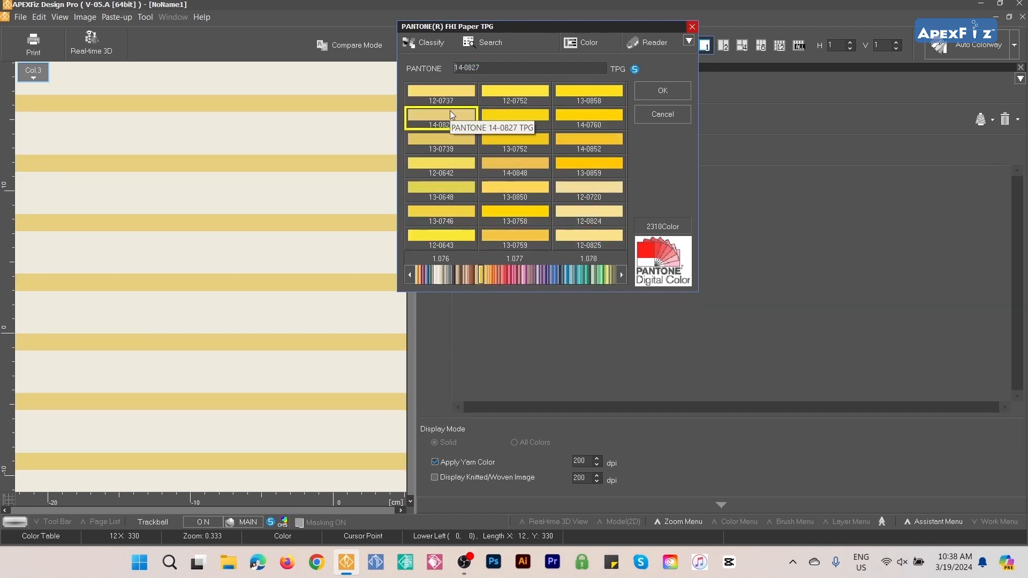
left_click(655, 91)
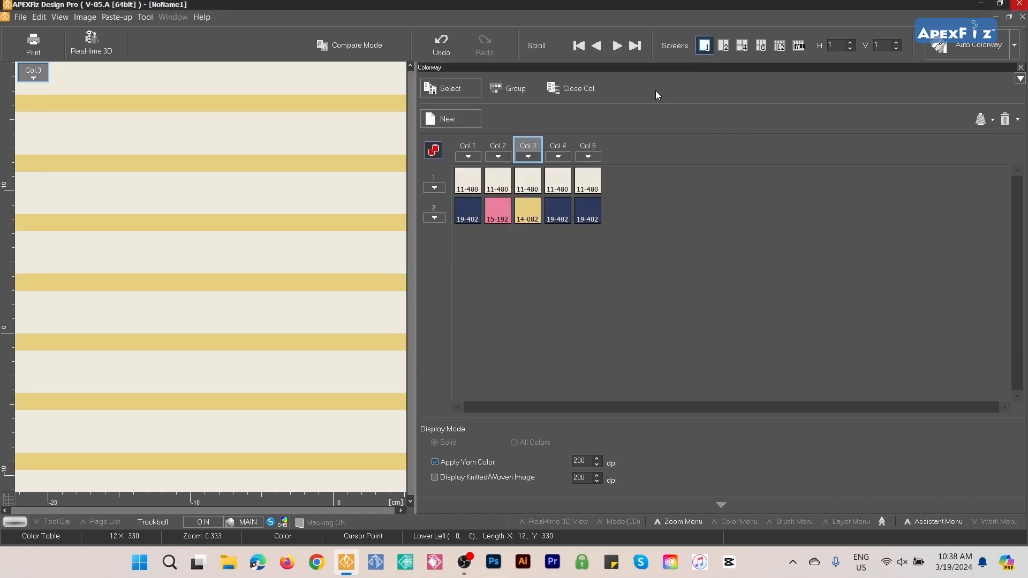
- Change color 2 of colorway Col.4 to the turquoise PANTONE 15-5519 TPG
double_click(558, 213)
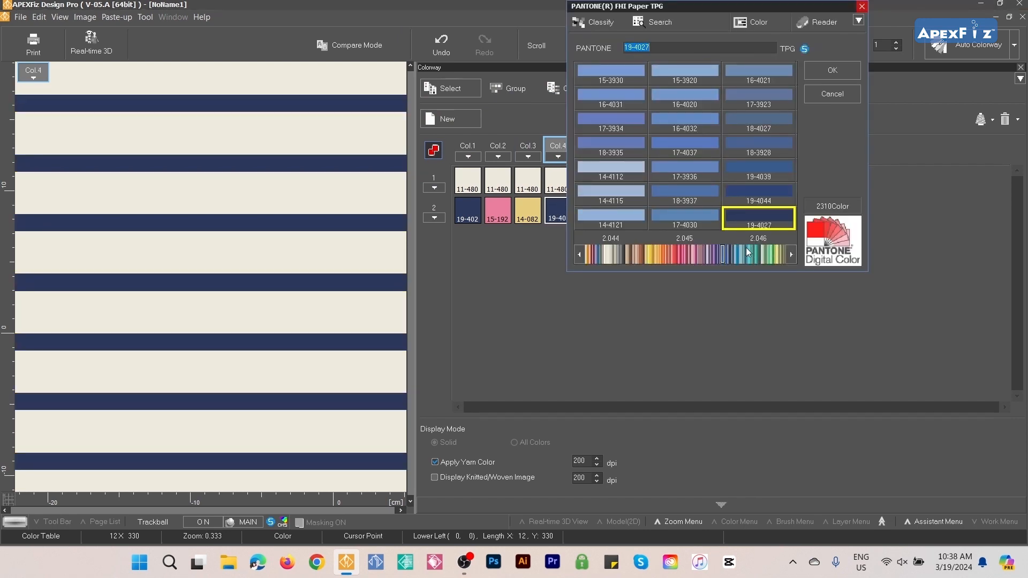
left_click(749, 252)
left_click_drag(753, 250, 751, 251)
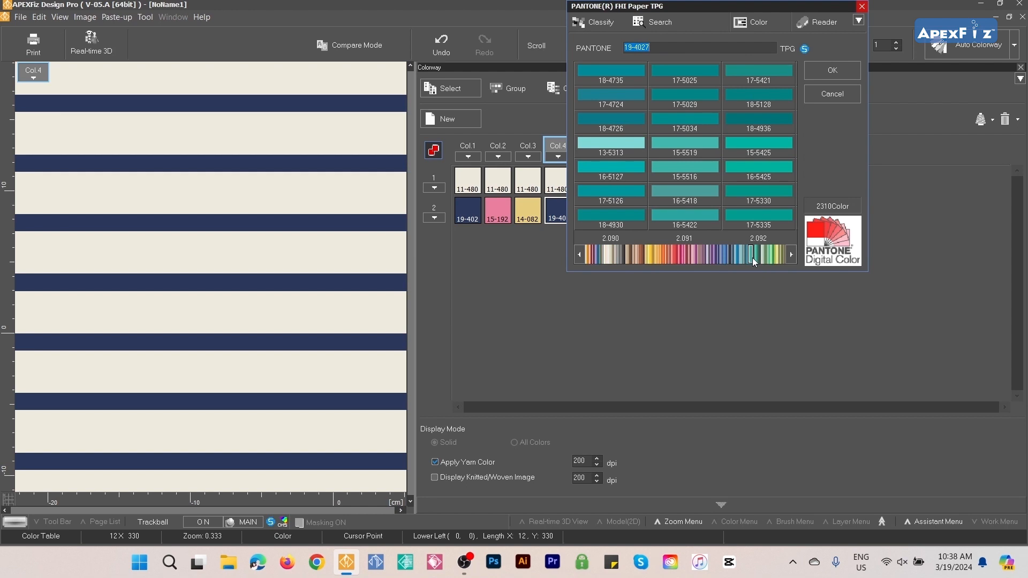
left_click_drag(752, 258, 749, 256)
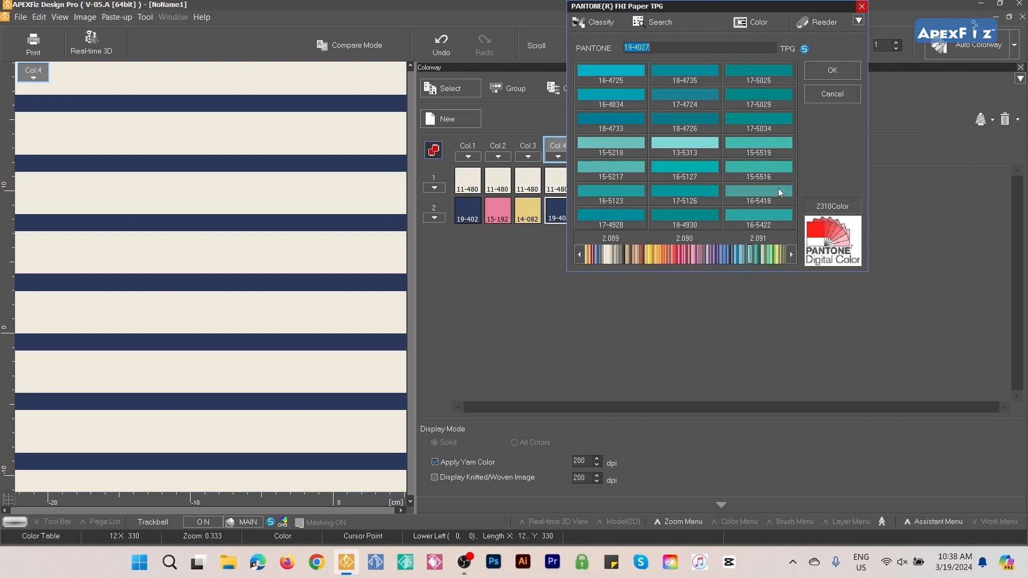
left_click(782, 143)
left_click(813, 72)
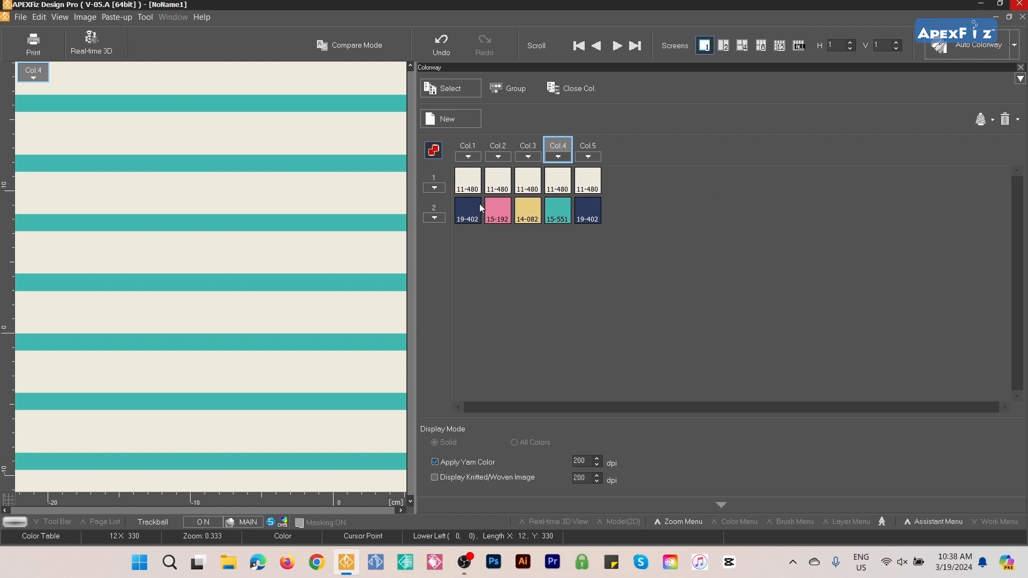
- Change color 2 of colorway Col.5 to a purple PANTONE shade and finish the colorway editing
double_click(597, 210)
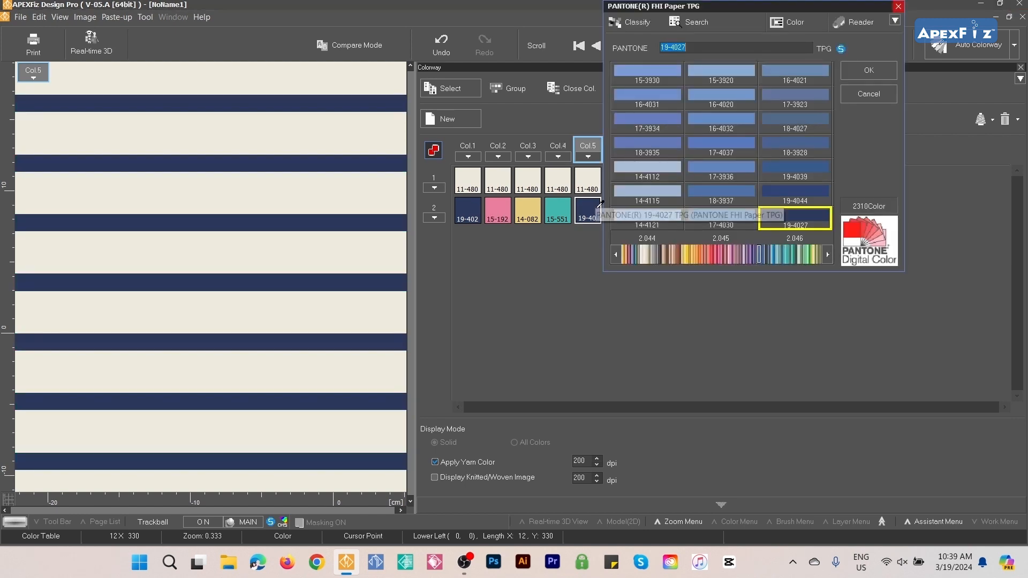
left_click(752, 256)
left_click(873, 74)
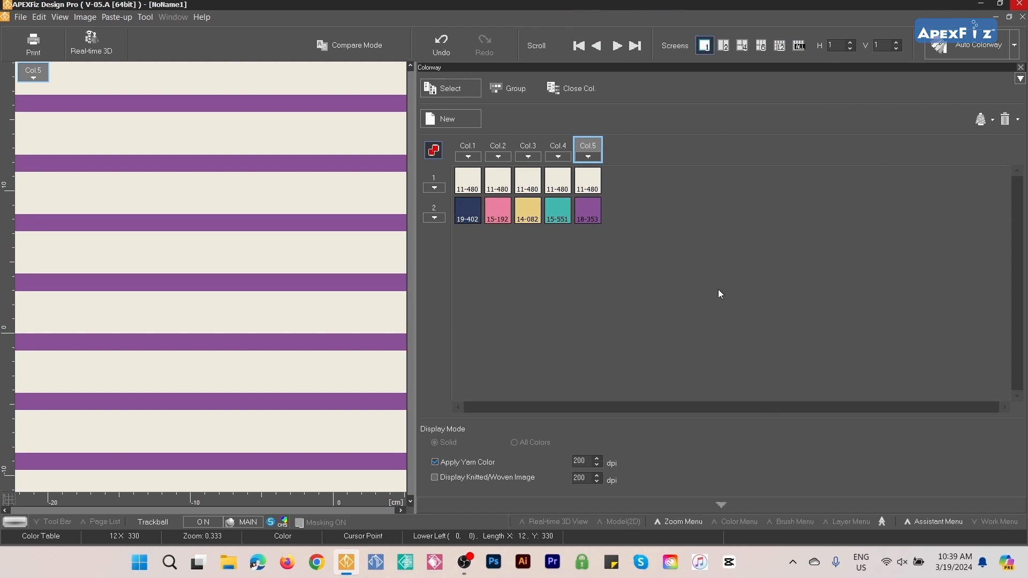
scroll(718, 294, "down", 1)
left_click(517, 498)
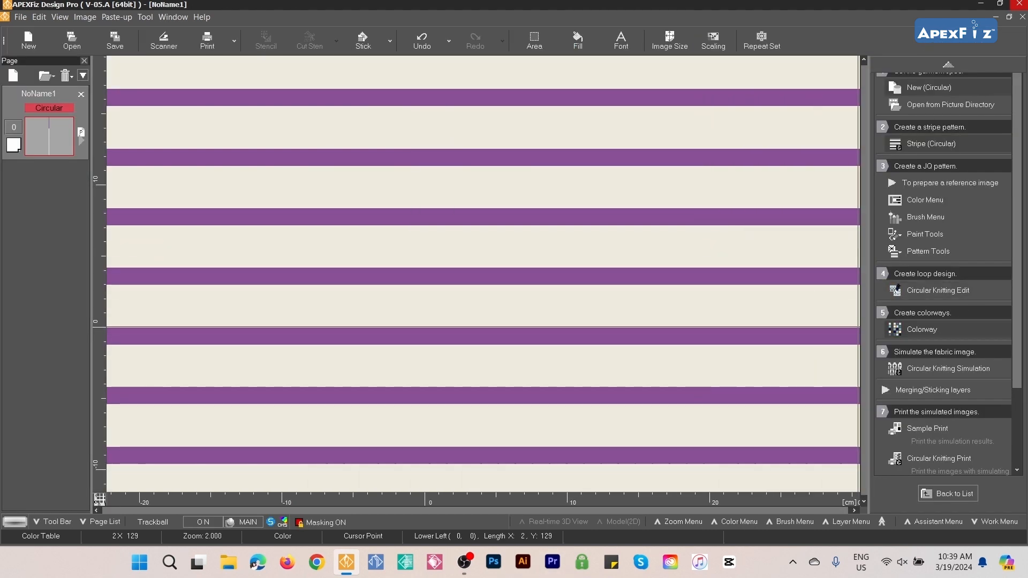
- Open Circular Knitting Simulation for the striped fabric and select colorway Col.1
left_click(934, 369)
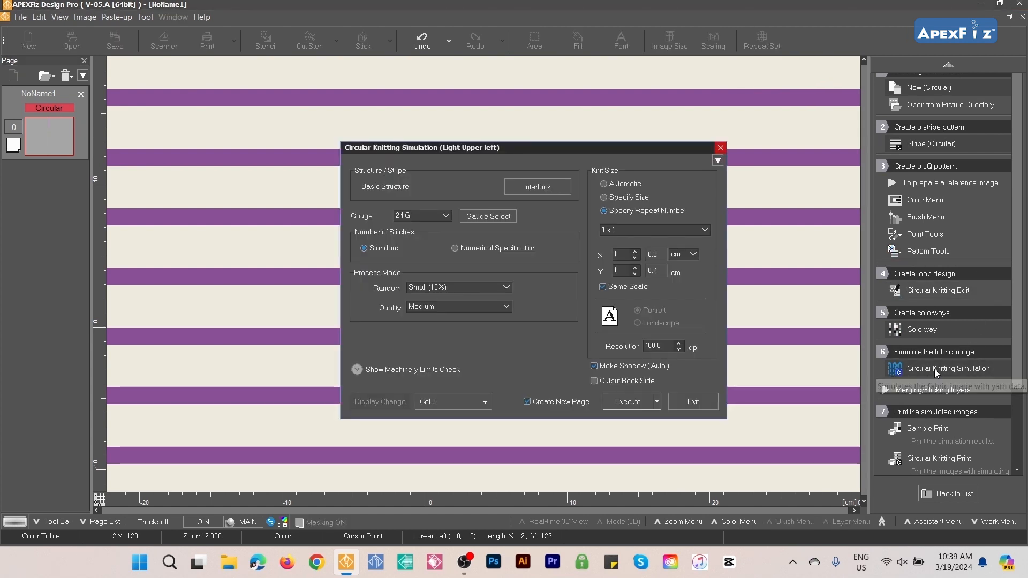
left_click_drag(561, 153, 538, 123)
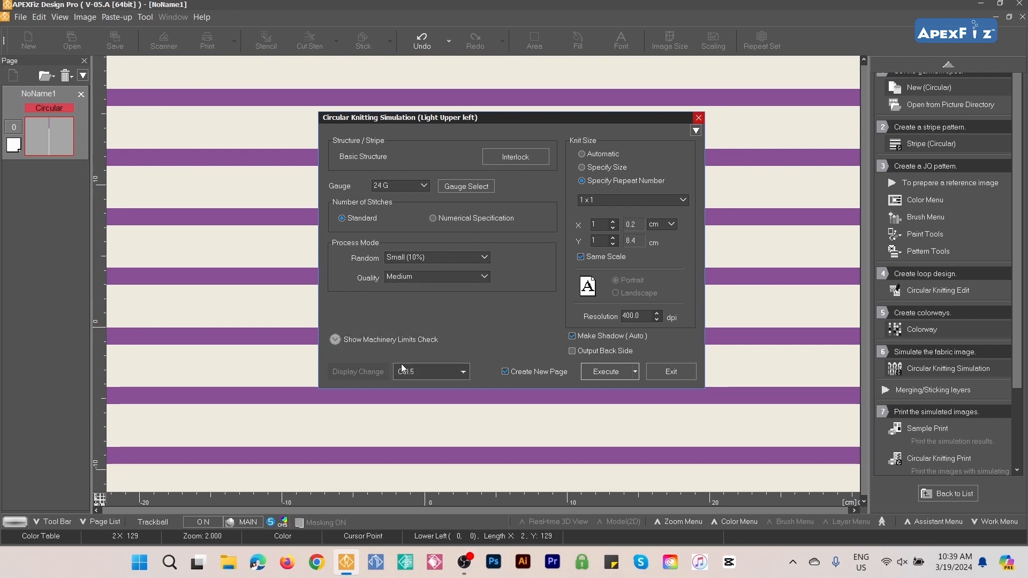
left_click(464, 372)
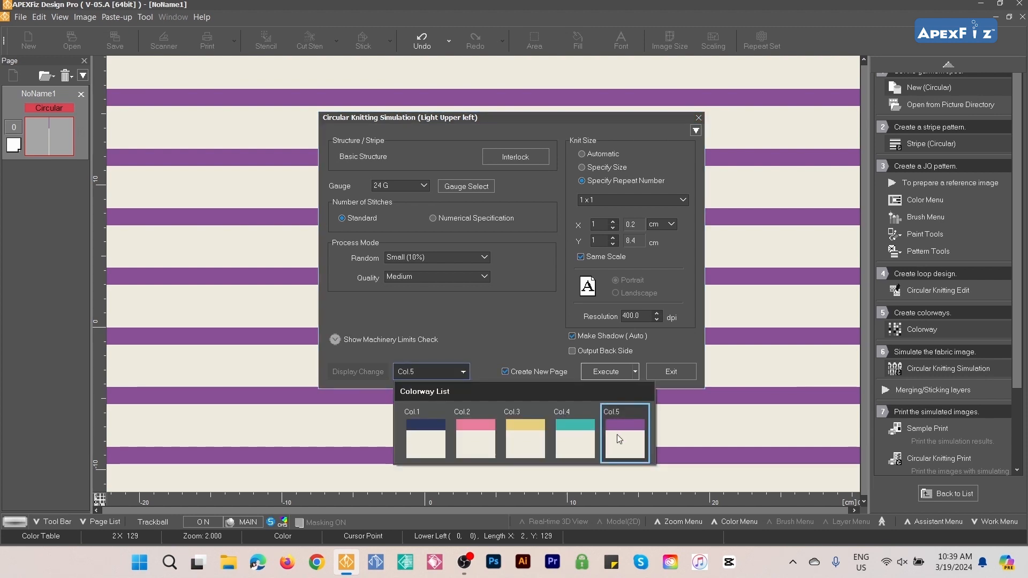
left_click(423, 432)
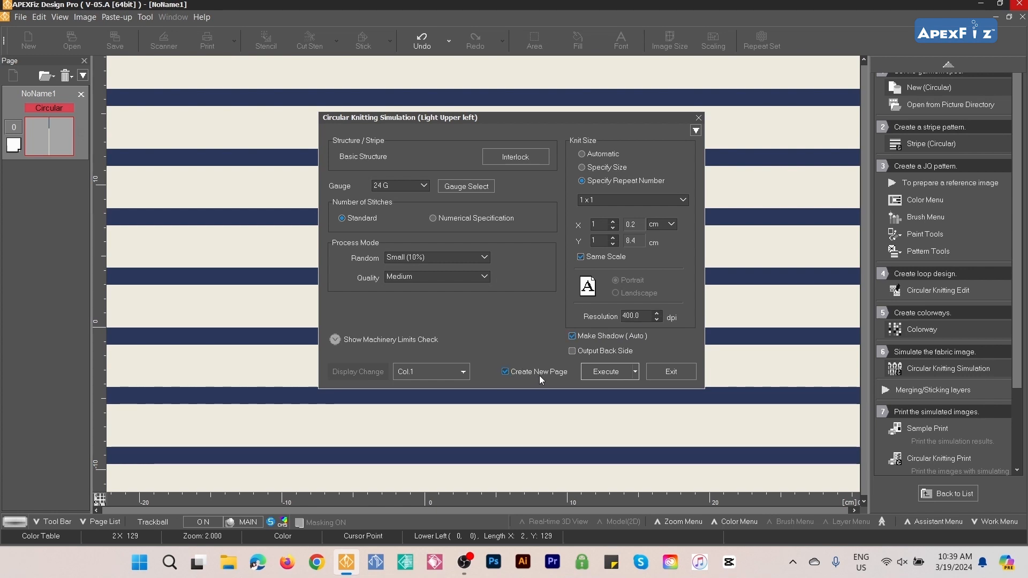
left_click(612, 371)
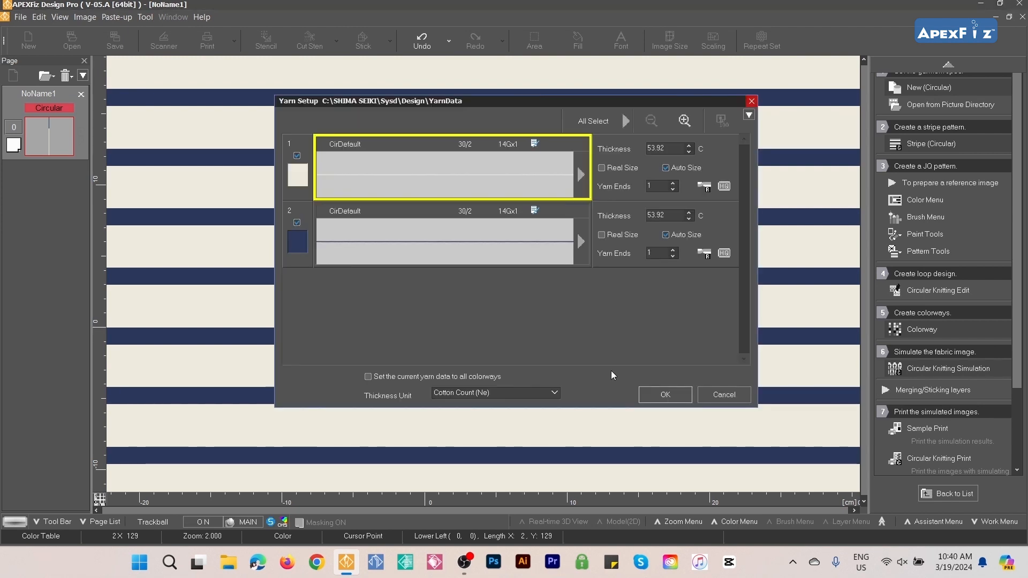
left_click(723, 394)
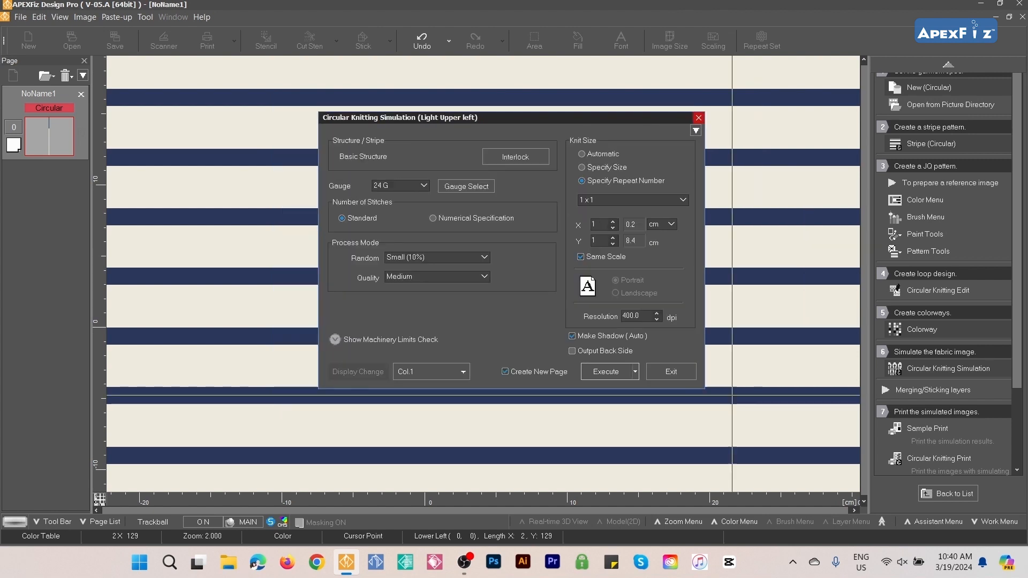
left_click(636, 372)
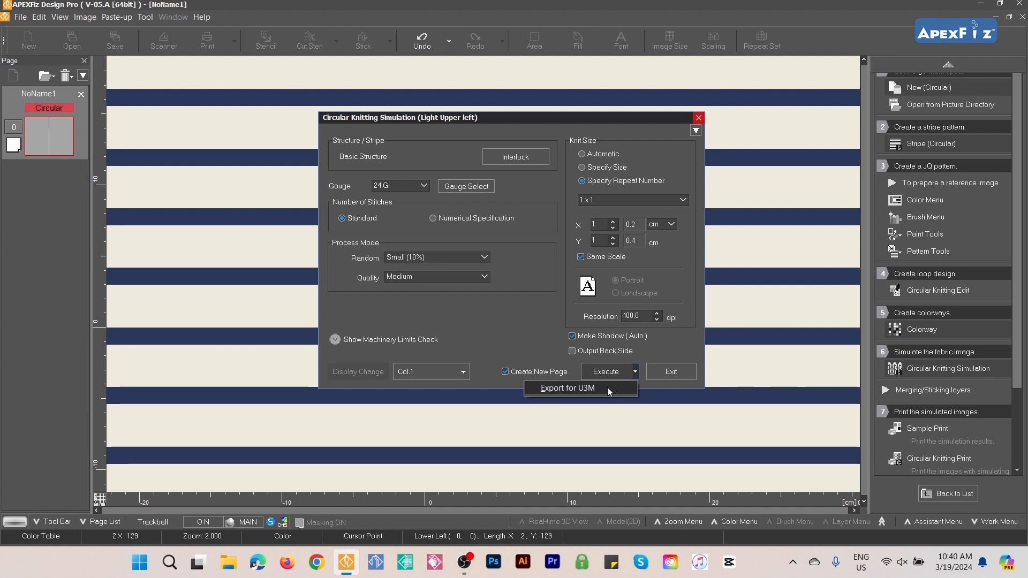
left_click(609, 371)
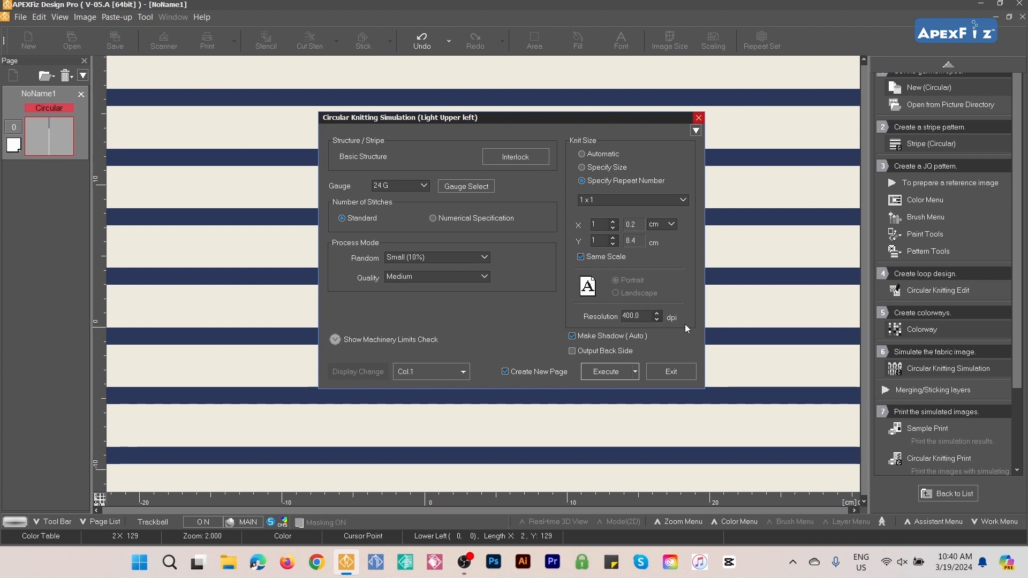
- Execute the simulation and assign the CirDefault yarn shape from the CircularDefault folder to all yarns
left_click(602, 371)
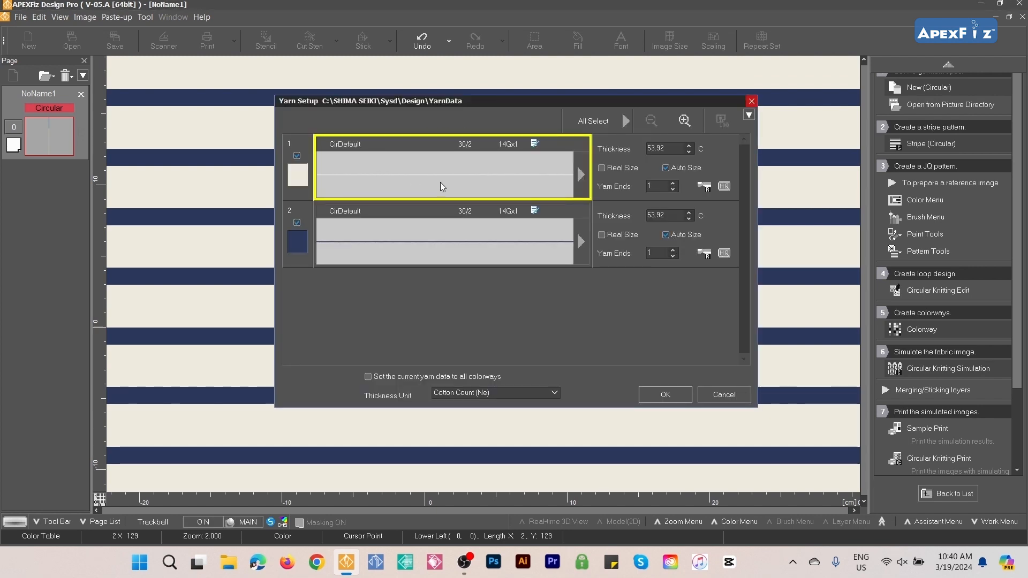
left_click(589, 125)
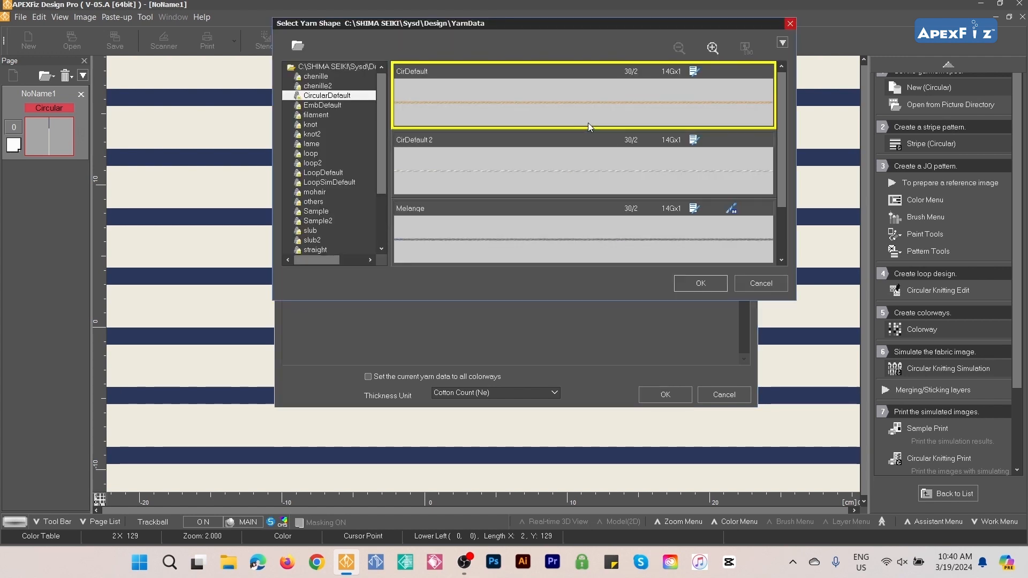
left_click(374, 91)
mouse_move(380, 84)
left_mouse_down()
mouse_move(386, 137)
mouse_move(389, 82)
left_mouse_up()
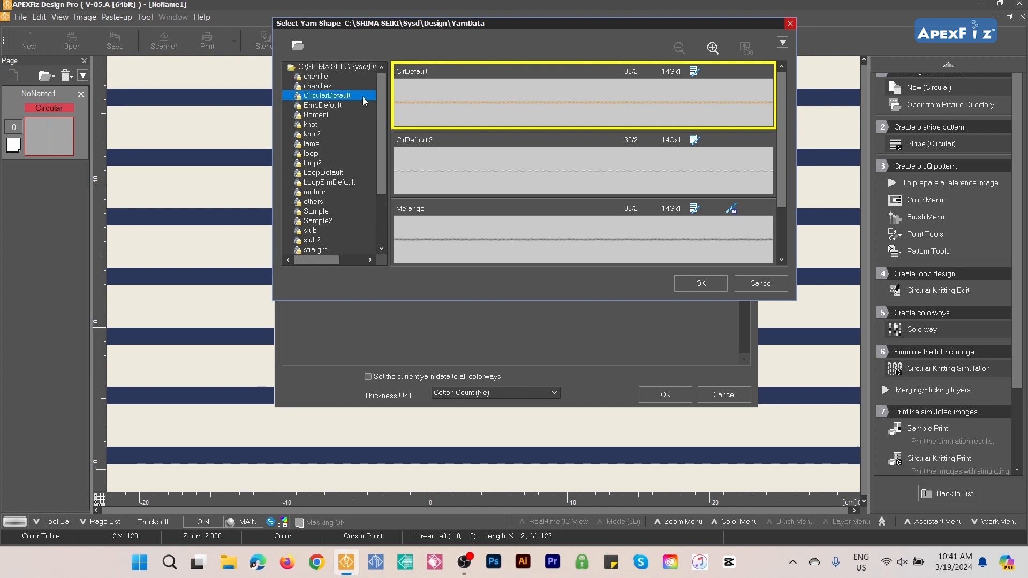
left_click(702, 284)
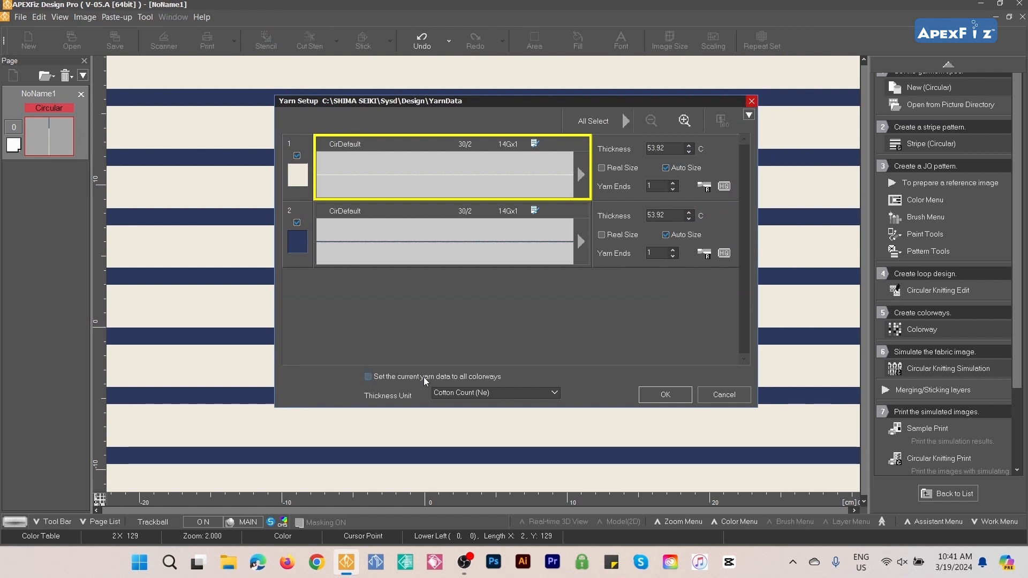
- Set the current yarn data to all colorways, with Cotton Count (Ne) as the thickness unit
left_click(370, 375)
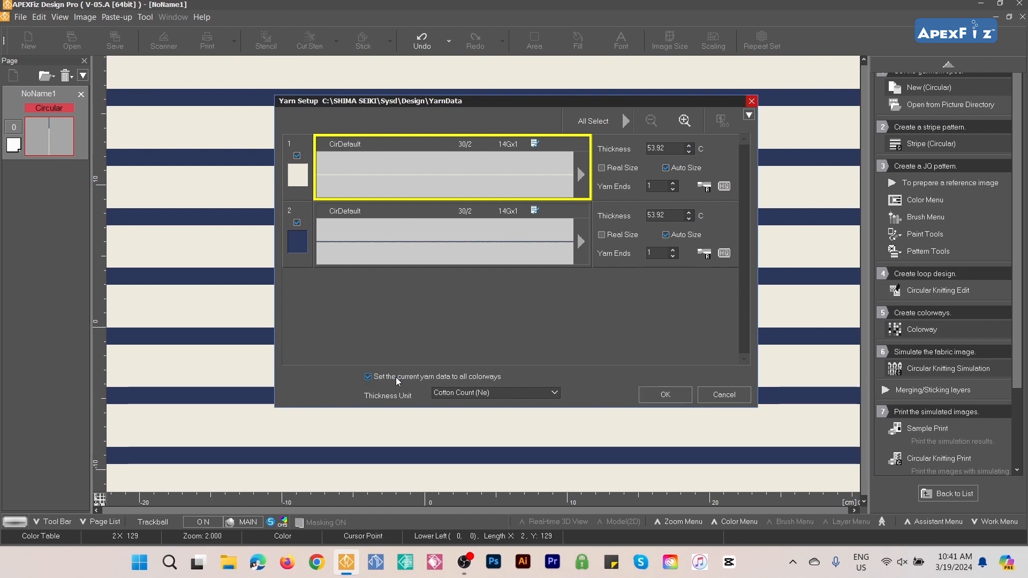
left_click(500, 394)
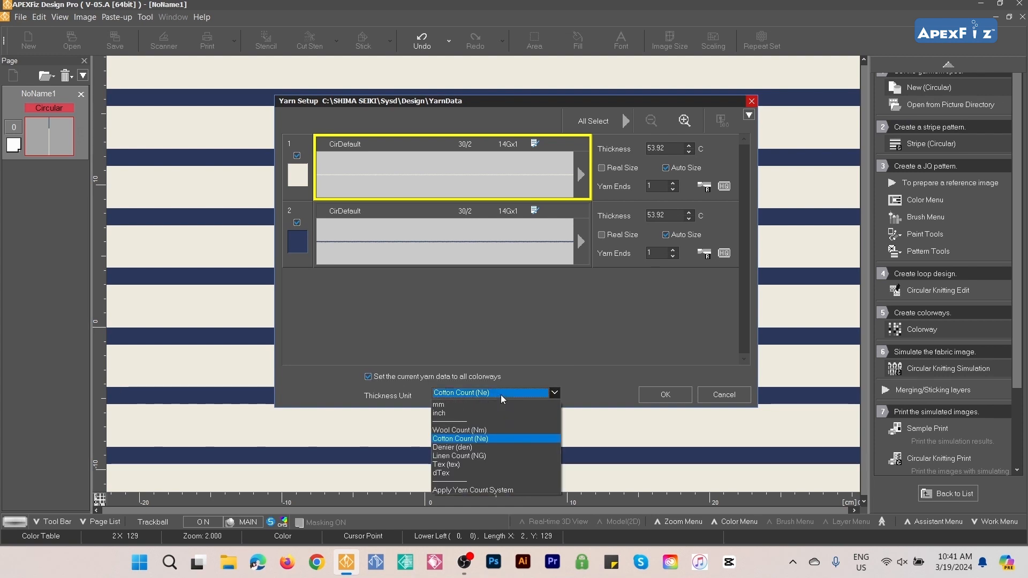
left_click(479, 440)
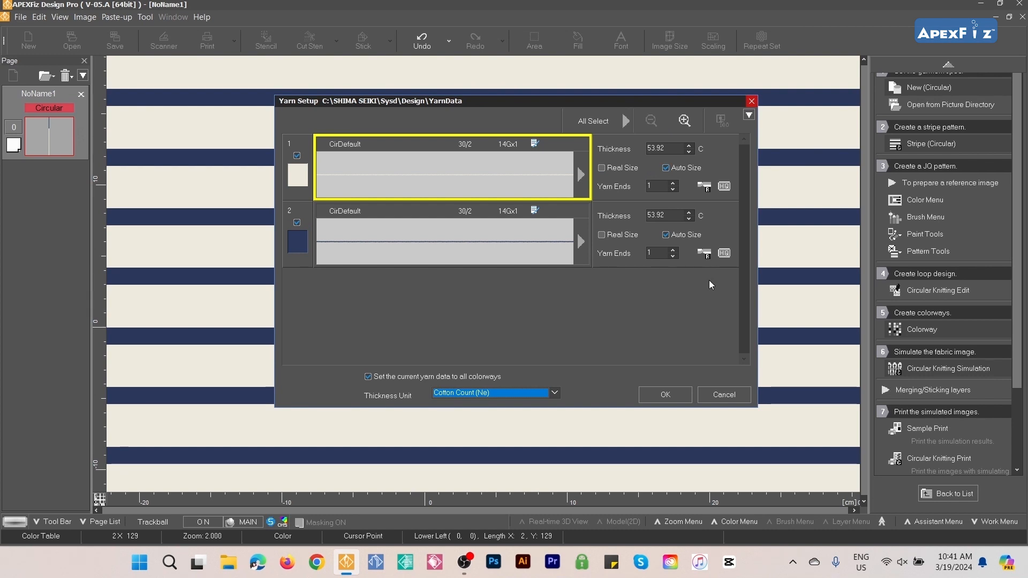
- Accept the yarn setup to generate the Col.1 fabric simulation and examine the striped knit
left_click(676, 395)
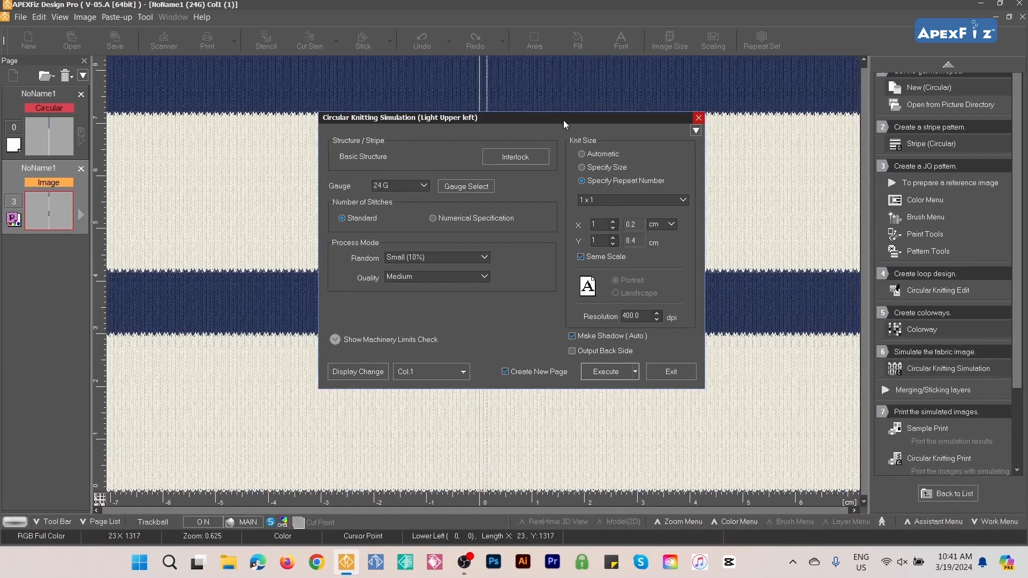
left_click_drag(562, 120, 662, 104)
left_click(458, 356)
scroll(316, 354, "up", 6)
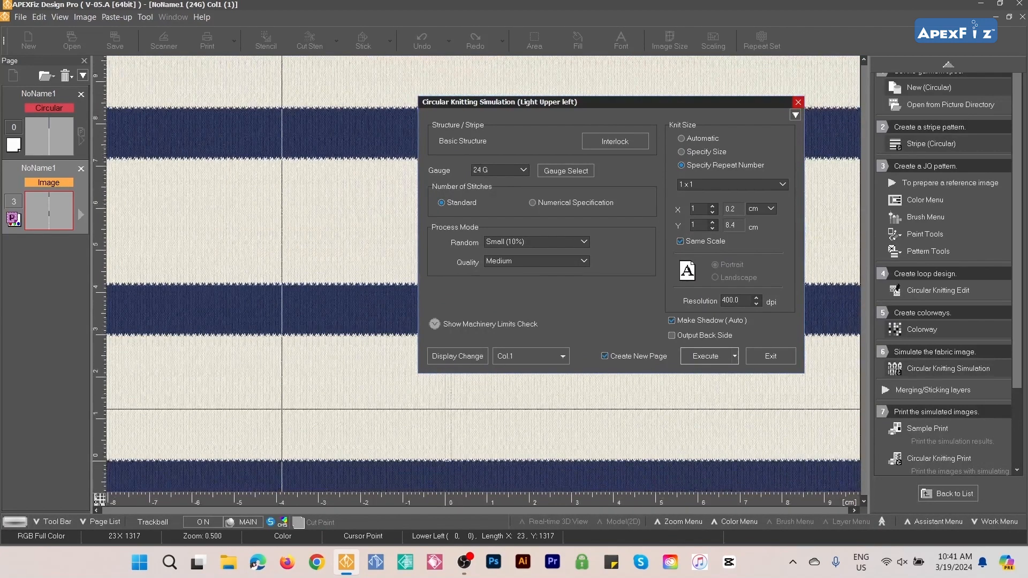
scroll(315, 356, "down", 2)
scroll(314, 369, "down", 3)
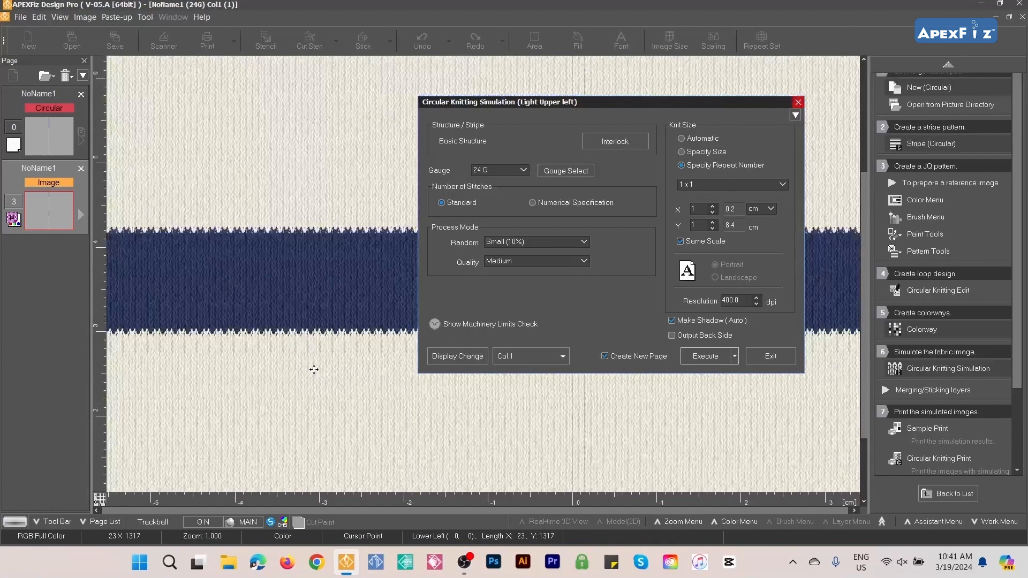
scroll(314, 370, "down", 3)
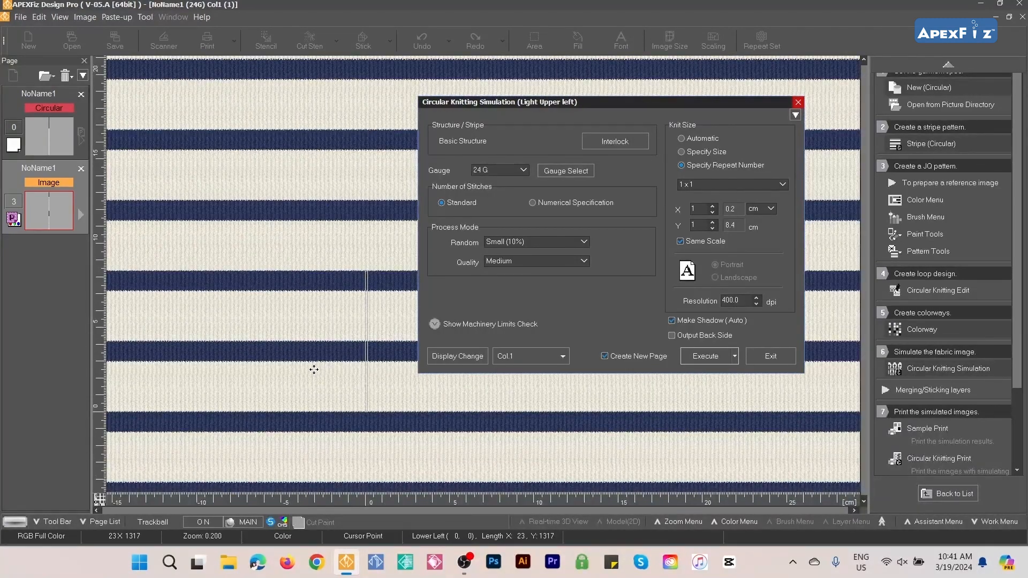
left_click_drag(611, 102, 587, 92)
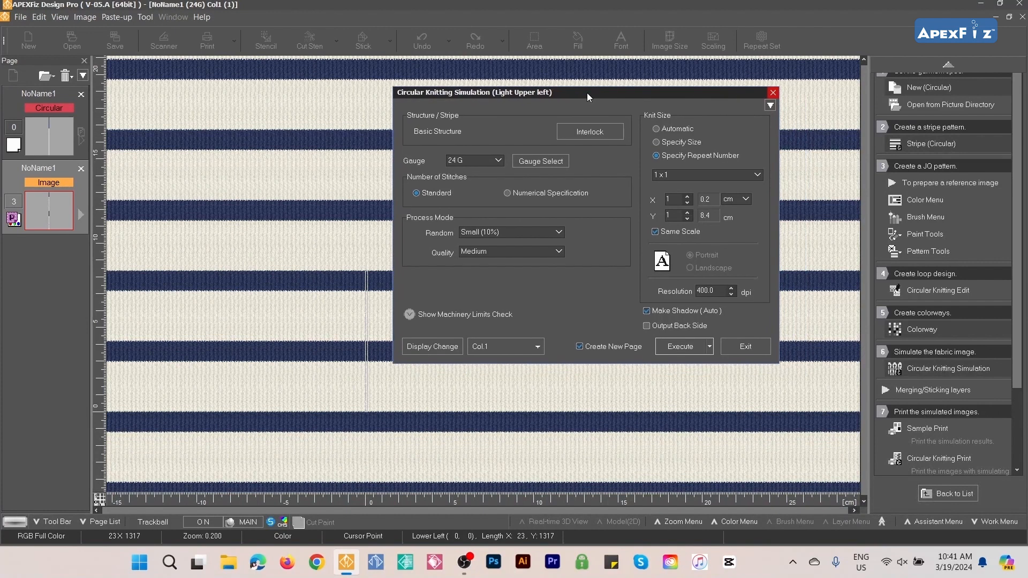
- Select colorway Col.2 and run its fabric simulation with the current yarn setup
left_click(531, 350)
left_click(549, 409)
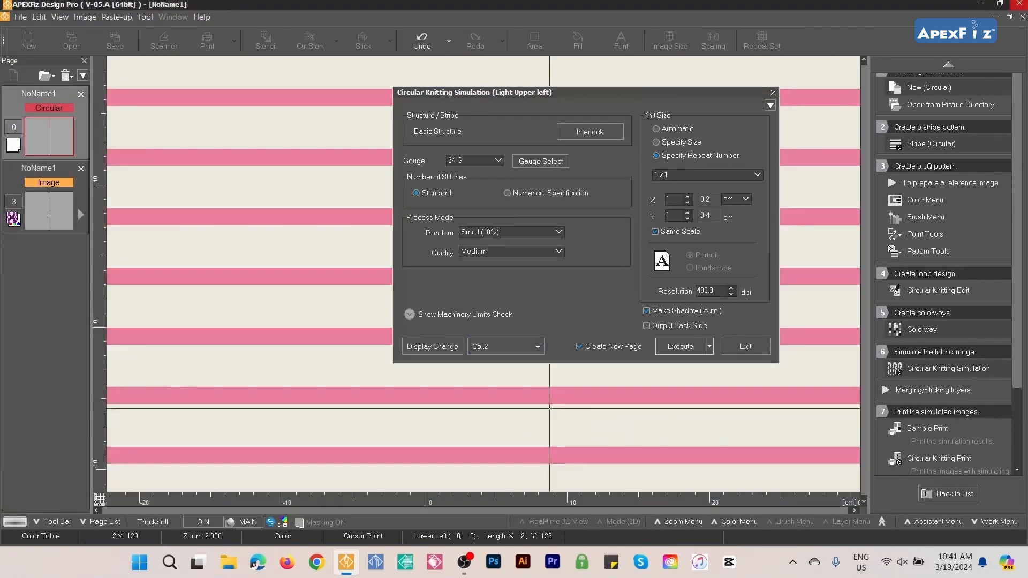
left_click(680, 346)
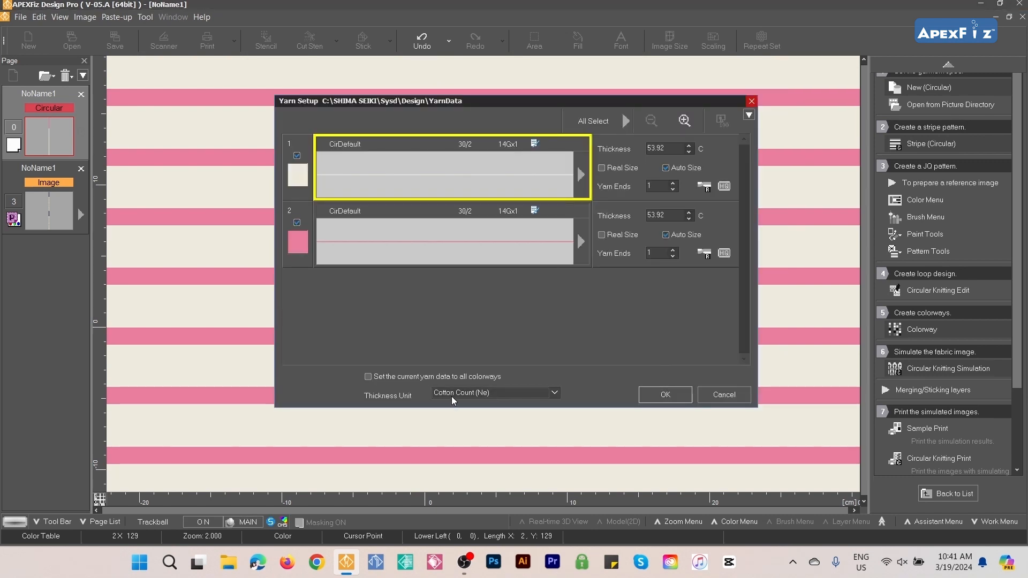
left_click(672, 398)
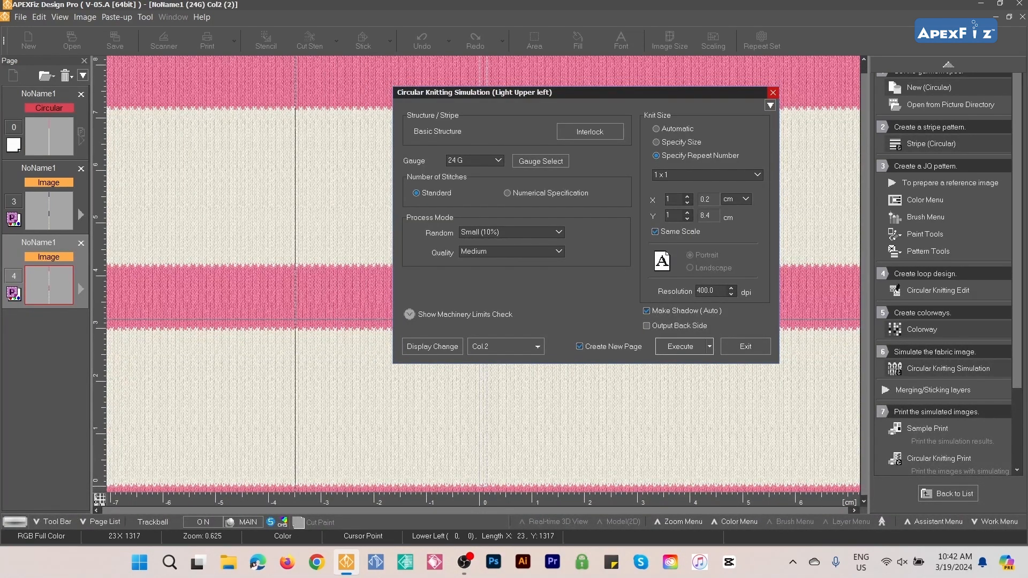
- Simulate the fabric for colorway Col.3 on a new page, keeping the CirDefault yarns
left_click(526, 349)
left_click(605, 408)
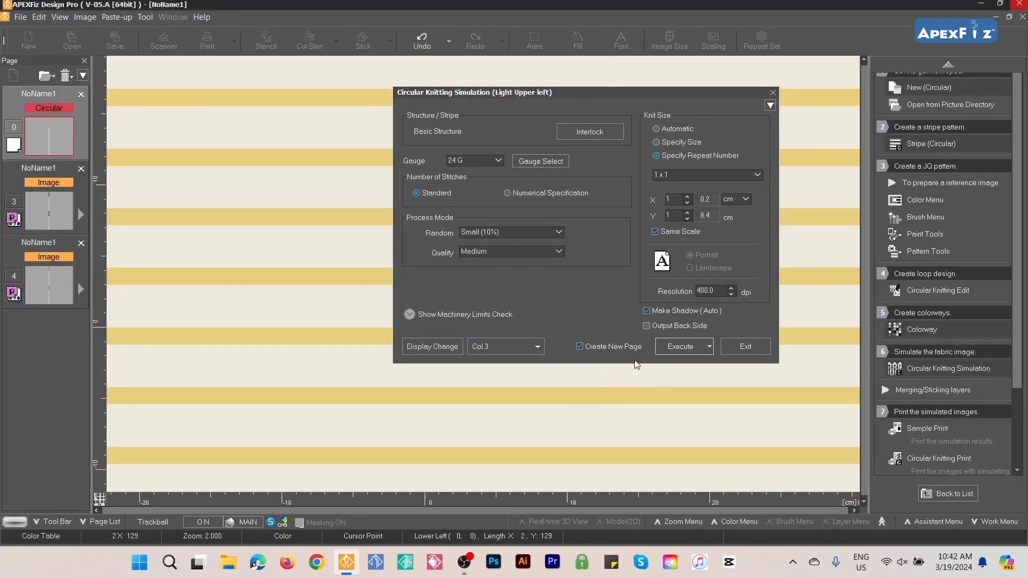
left_click(686, 352)
left_click(667, 394)
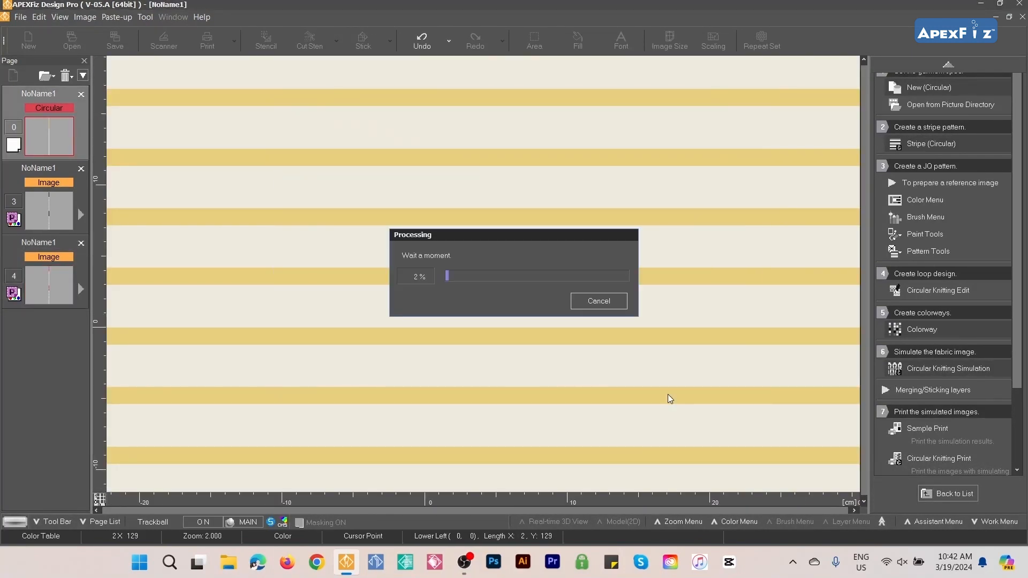
- Simulate the fabric for colorway Col.4 on a new page with the same yarn setup
left_click(528, 344)
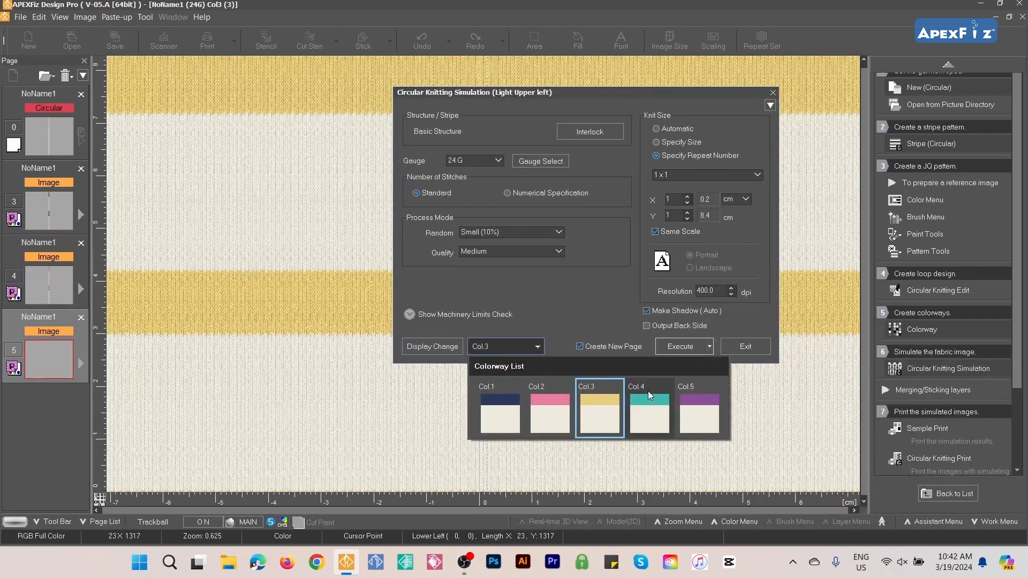
left_click(651, 401)
left_click(680, 347)
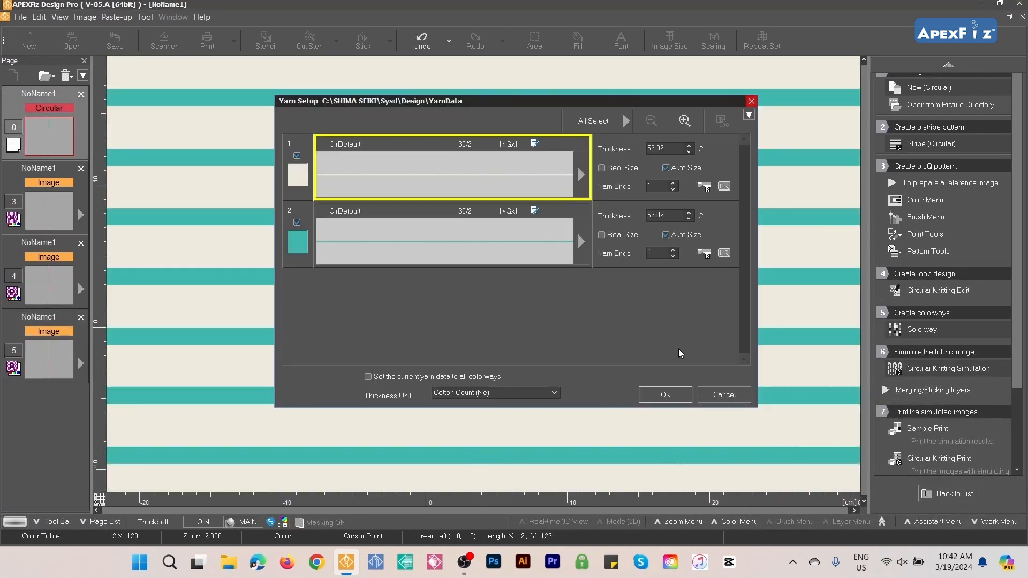
left_click(668, 394)
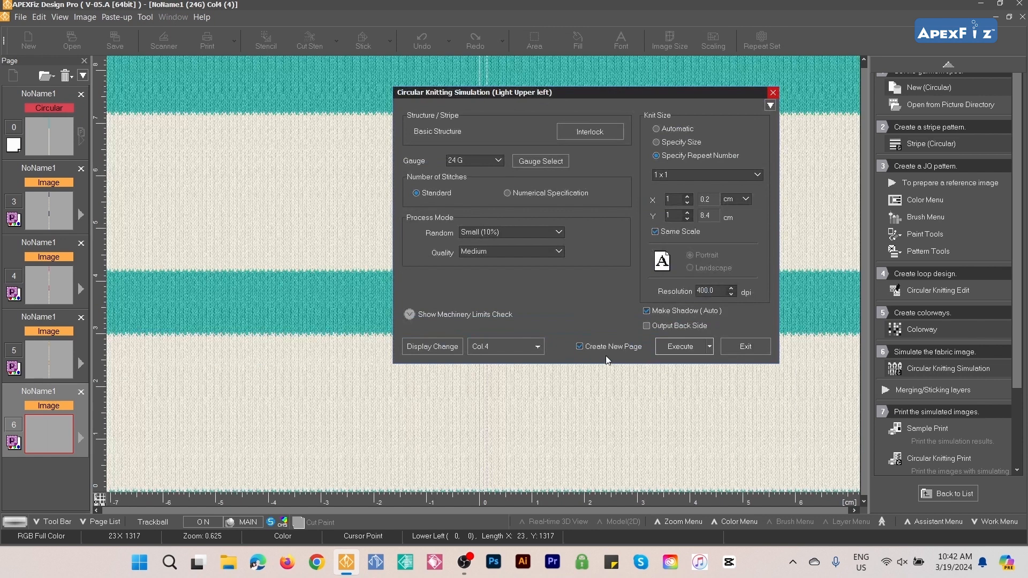
- Simulate the fabric for colorway Col.5 and exit Circular Knitting Simulation
left_click(537, 347)
left_click(702, 412)
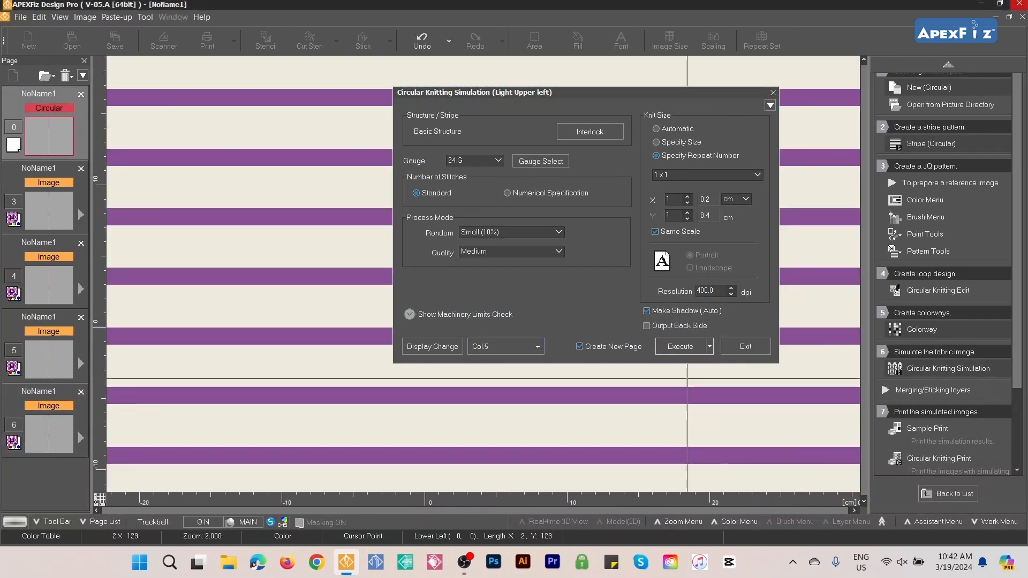
left_click(680, 349)
left_click(668, 394)
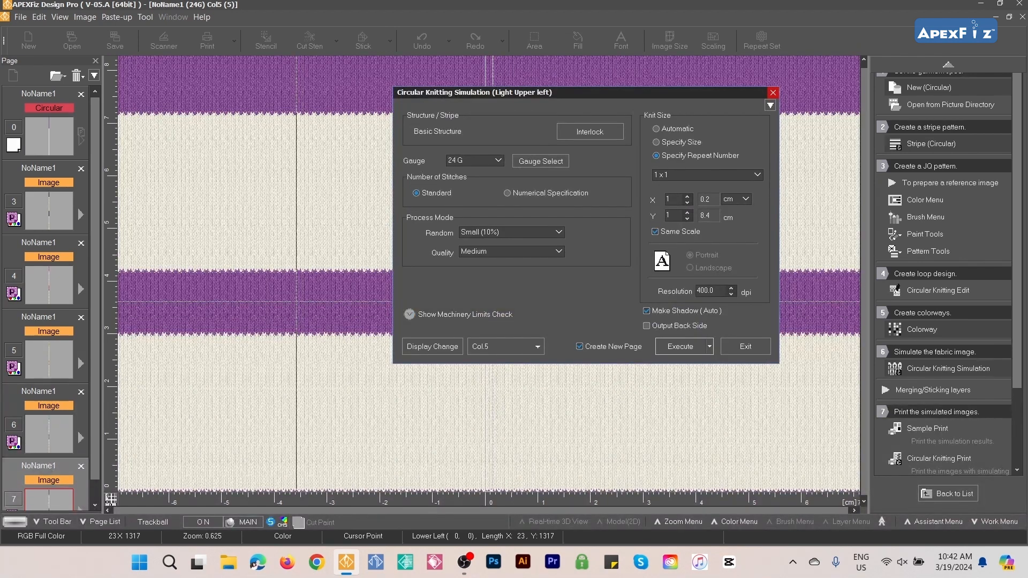
left_click(746, 347)
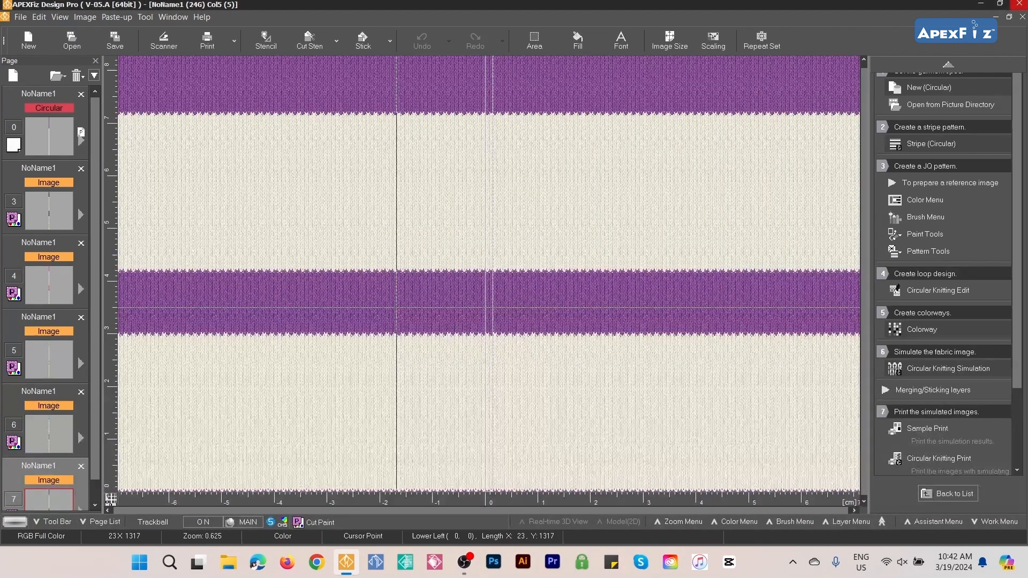
- Open Sample Print for the simulated Col.5 fabric and choose Letter as the paper size
scroll(395, 295, "down", 3)
scroll(396, 295, "down", 1)
scroll(394, 293, "up", 2)
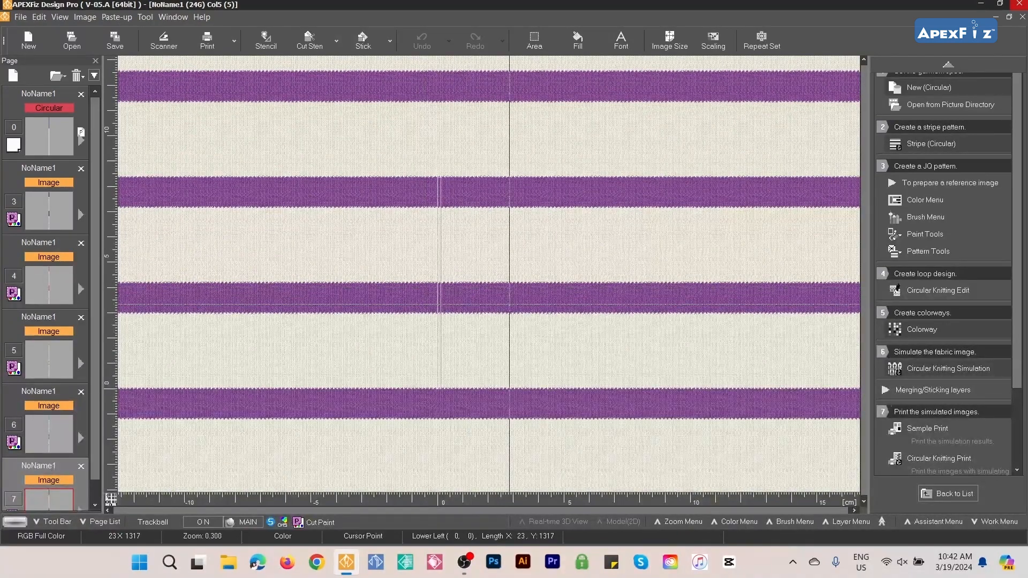
left_click_drag(95, 259, 108, 339)
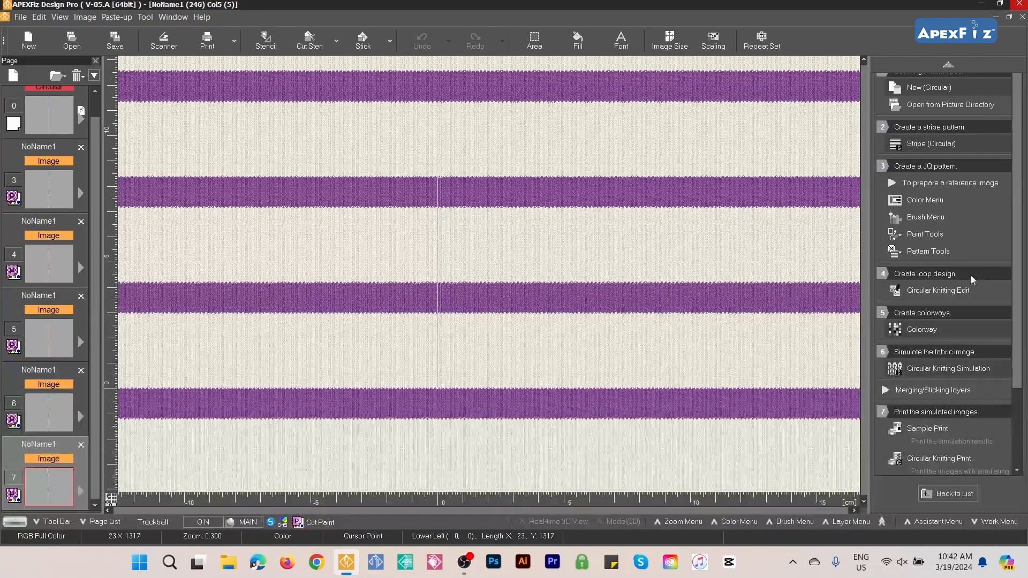
left_click(935, 433)
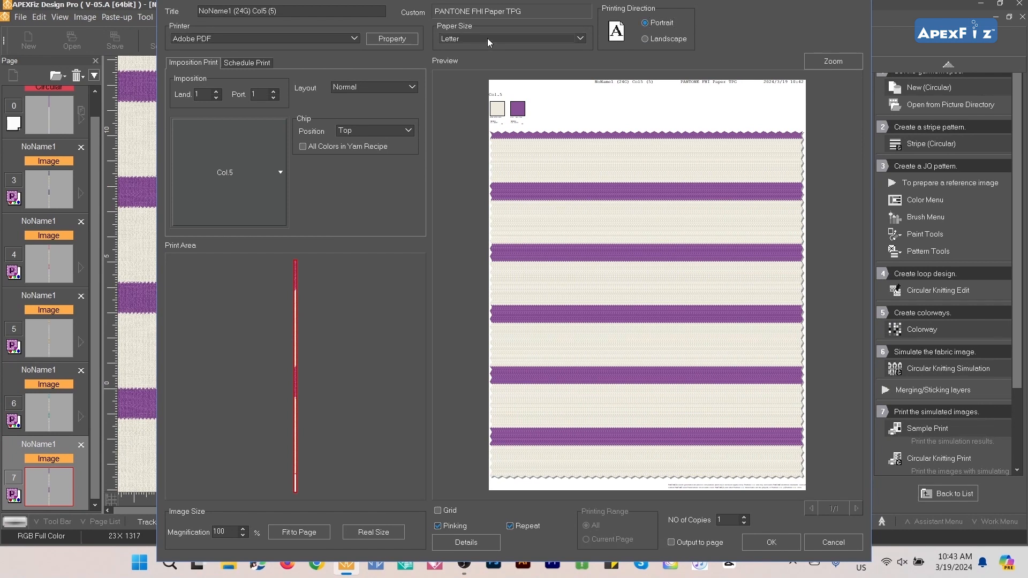
left_click(581, 40)
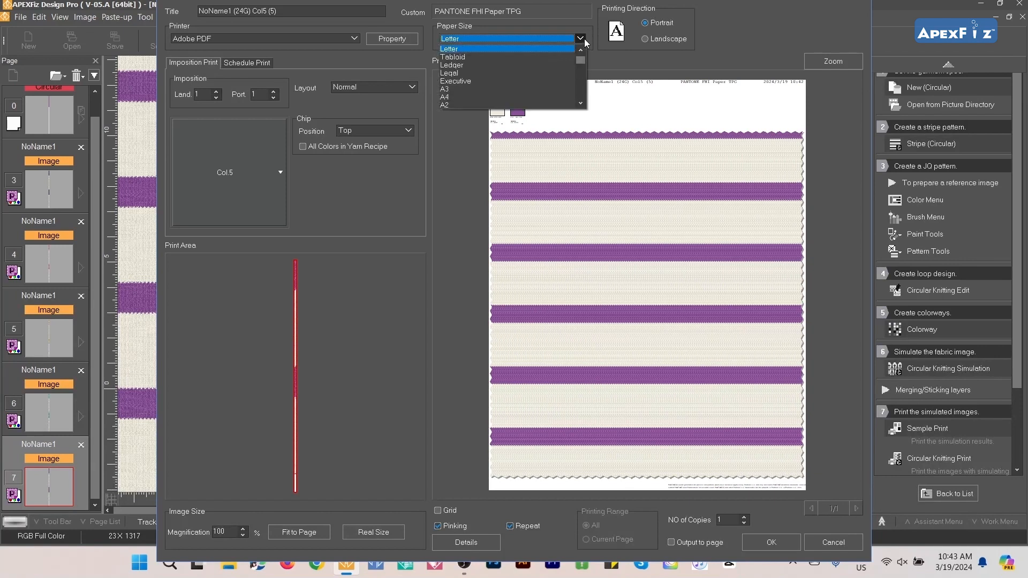
left_click(460, 50)
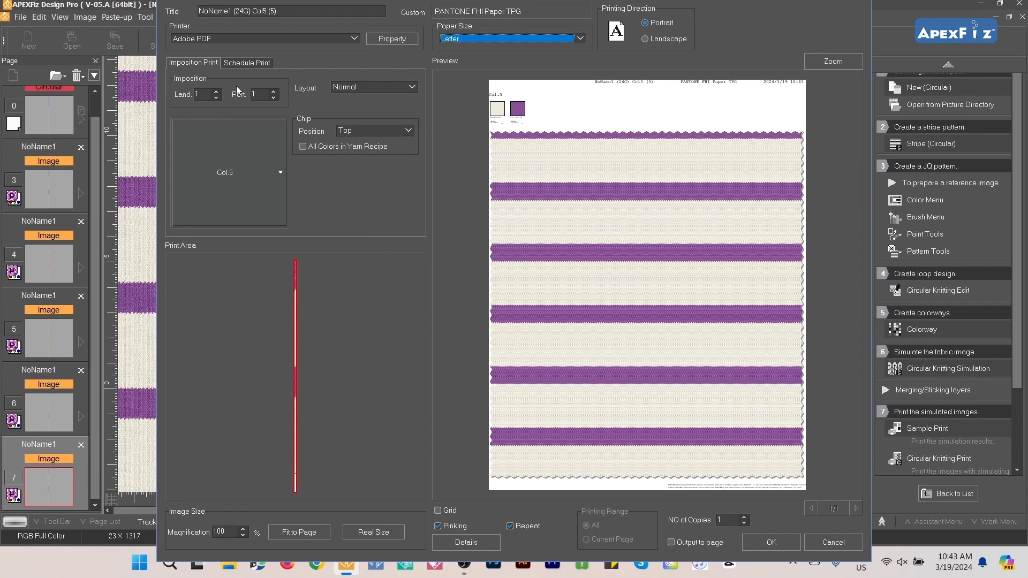
- Set the print imposition to Land. 2 and Port. 3, and assign Col.1 and Col.2 to the first row
left_click(274, 90)
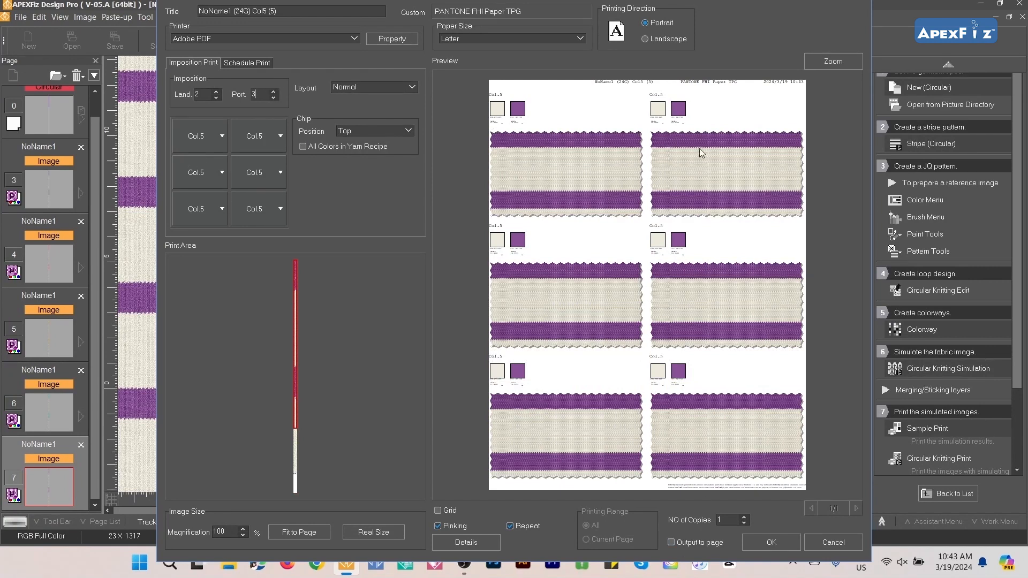
left_click(223, 138)
left_click(274, 146)
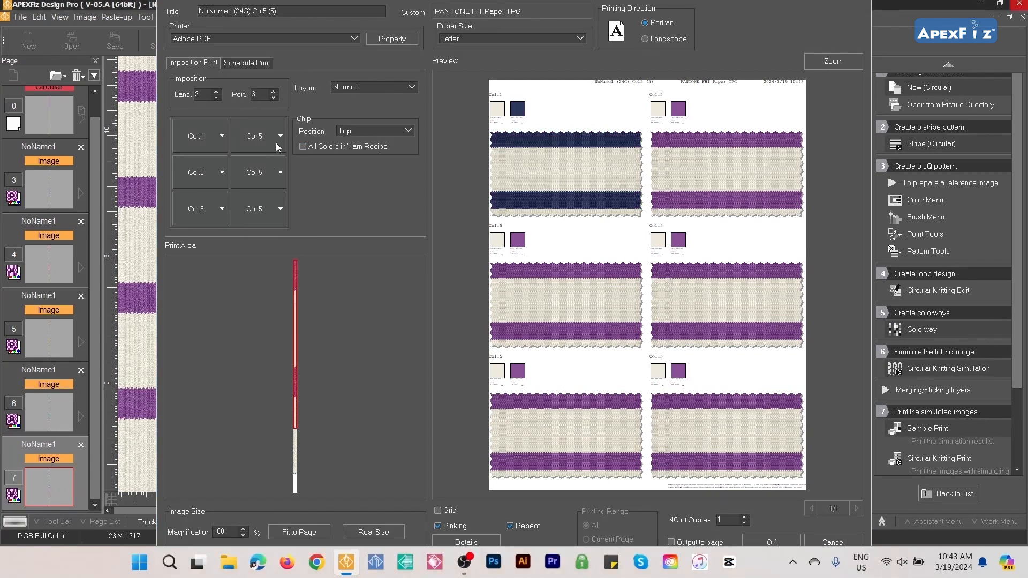
left_click(276, 140)
left_click(325, 188)
- Assign the Col.3 and Col.4 simulations to the second row of the print imposition
left_click(220, 172)
left_click(274, 249)
left_click(282, 172)
left_click(332, 281)
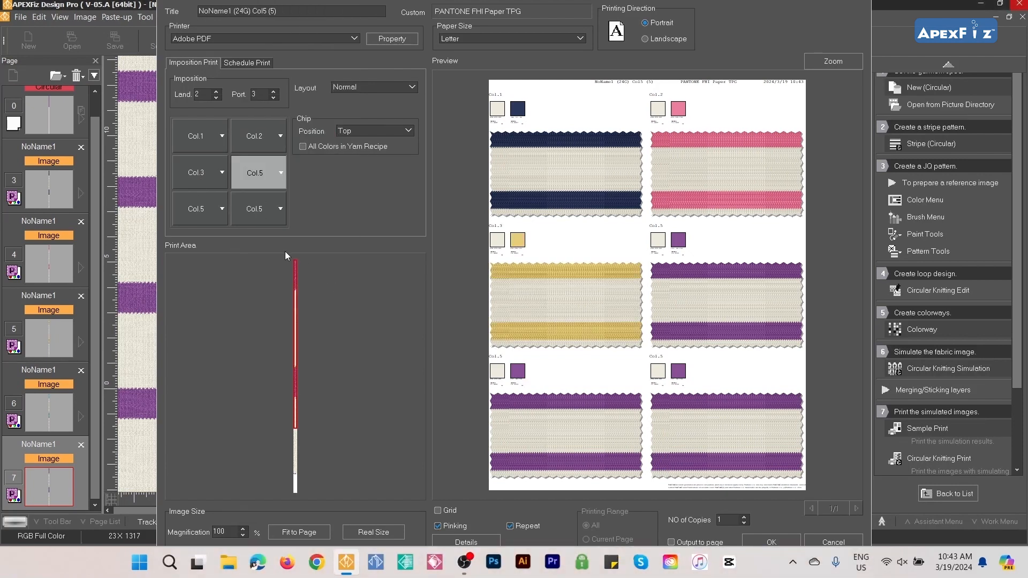
- Assign Col.5 to the first cell of the third imposition row and set the last cell to Blank
left_click(223, 208)
left_click(277, 337)
left_click(279, 204)
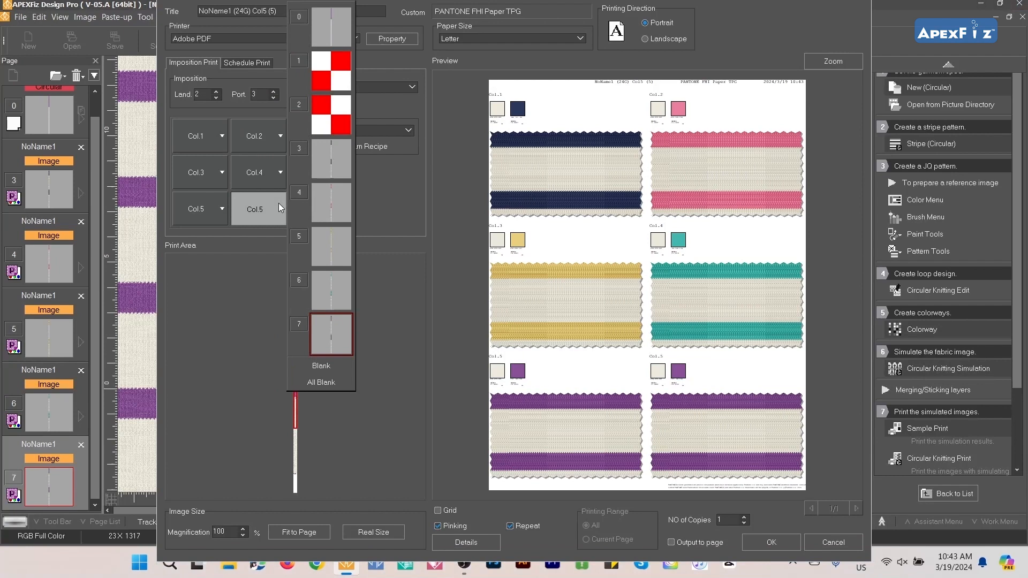
left_click(337, 367)
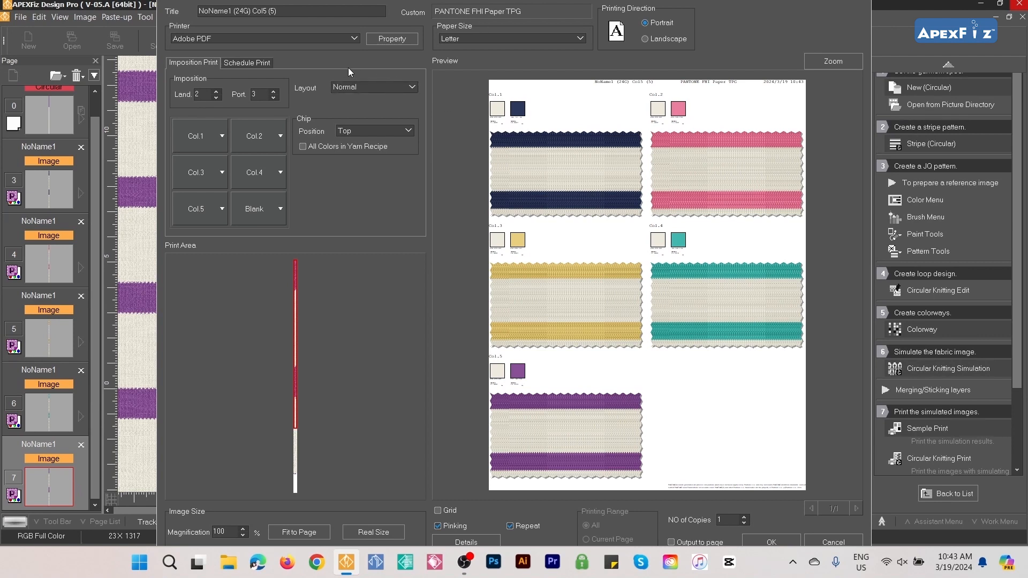
- Keep the Normal layout, try the Bottom and Left color chip positions, and set the position back to Top
left_click(412, 86)
left_click(387, 98)
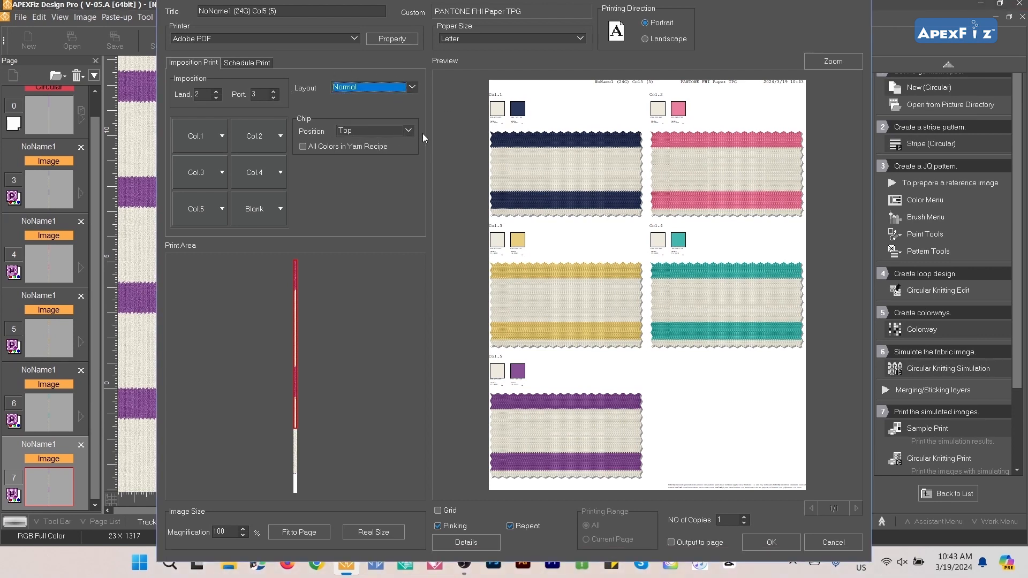
left_click(409, 131)
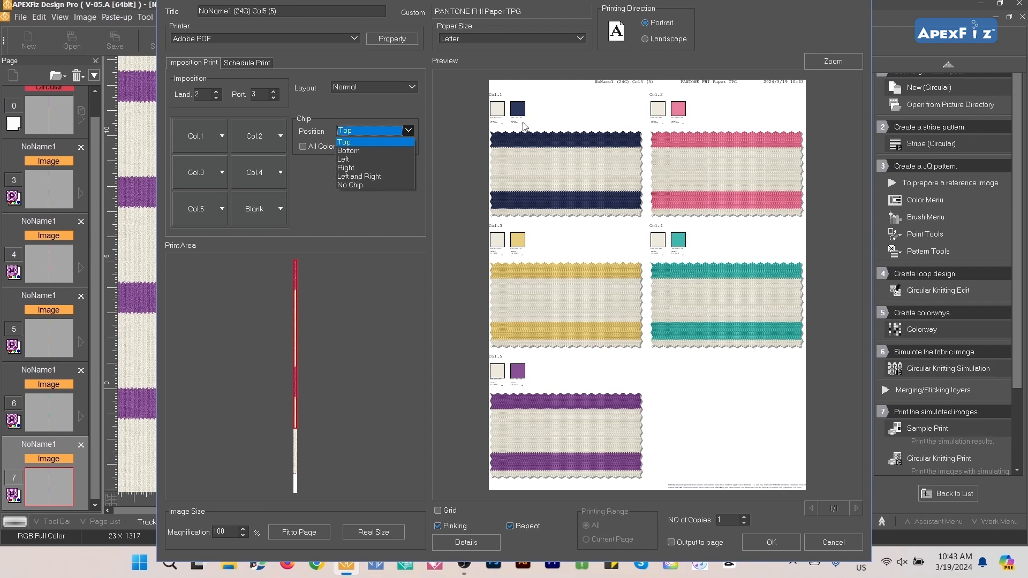
left_click(364, 151)
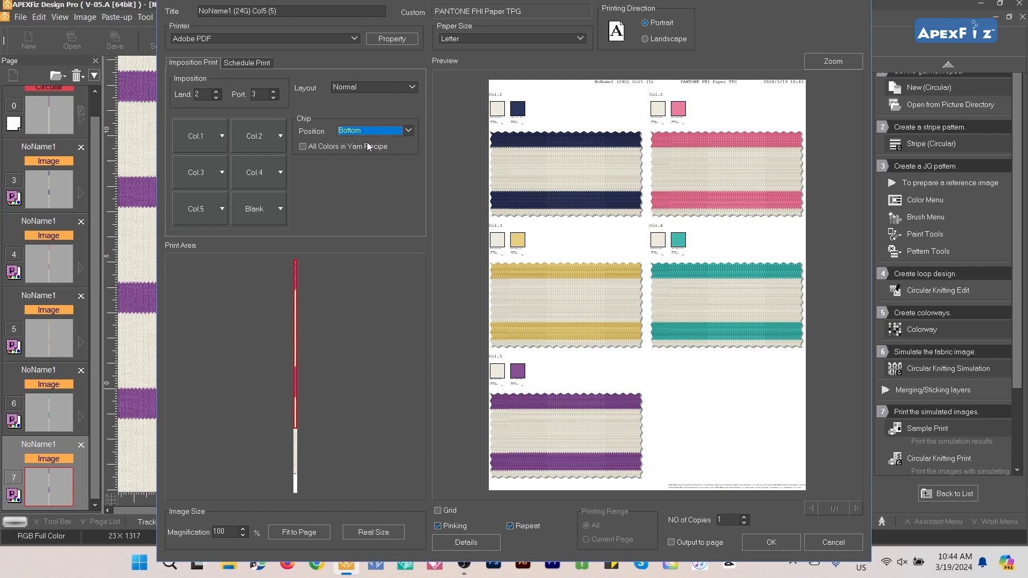
left_click(408, 130)
left_click(374, 160)
left_click(409, 131)
left_click(367, 144)
left_click(408, 131)
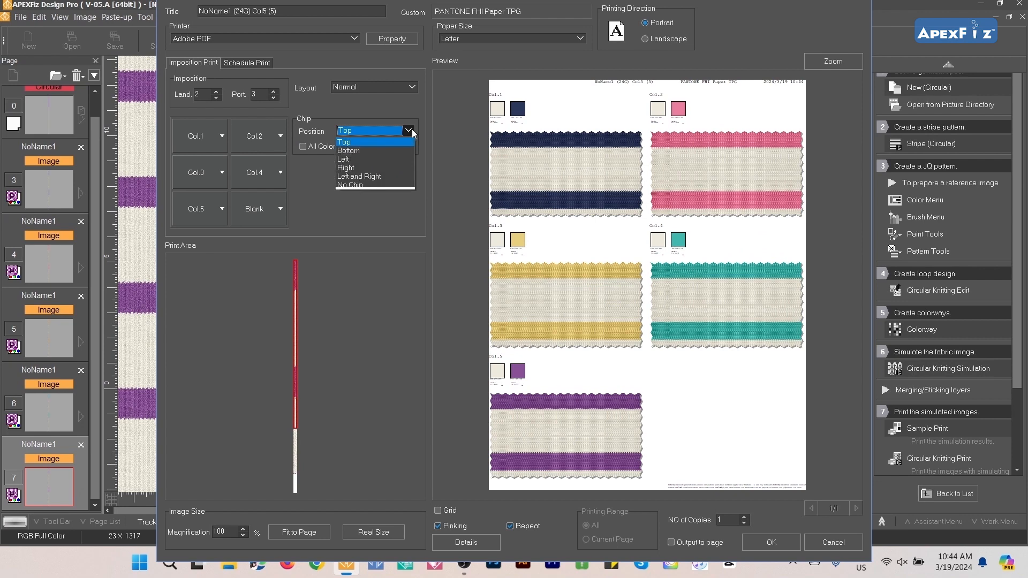
left_click(356, 157)
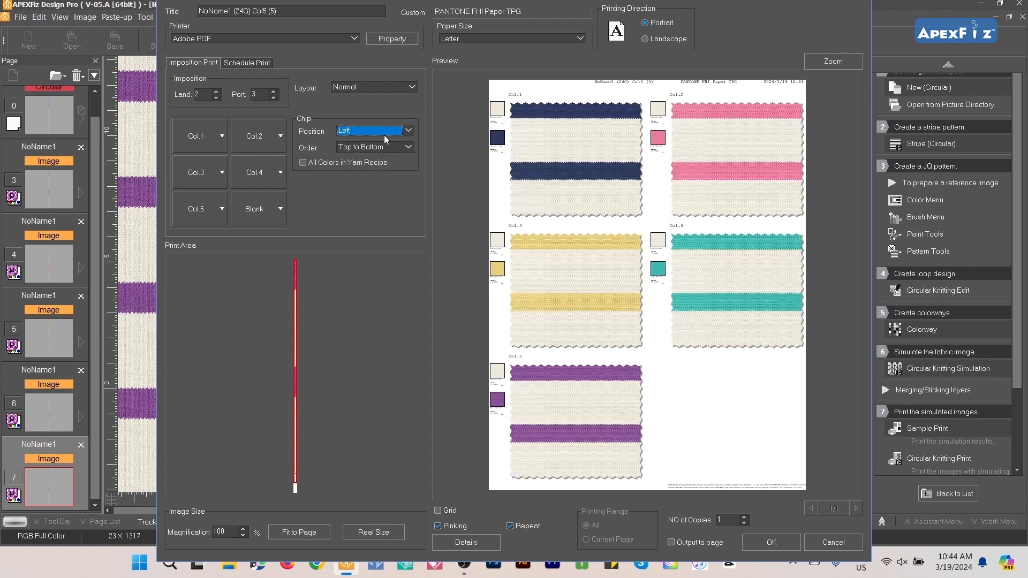
left_click(410, 132)
left_click(367, 144)
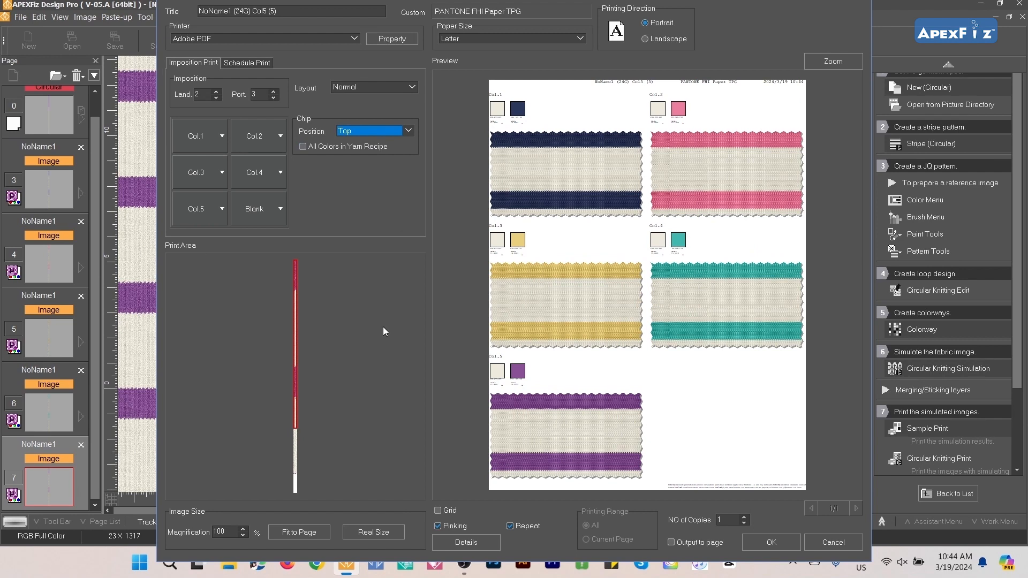
- Try fitting the print image to the page, return it to real size, and turn off Repeat
left_click(372, 531)
left_click(300, 532)
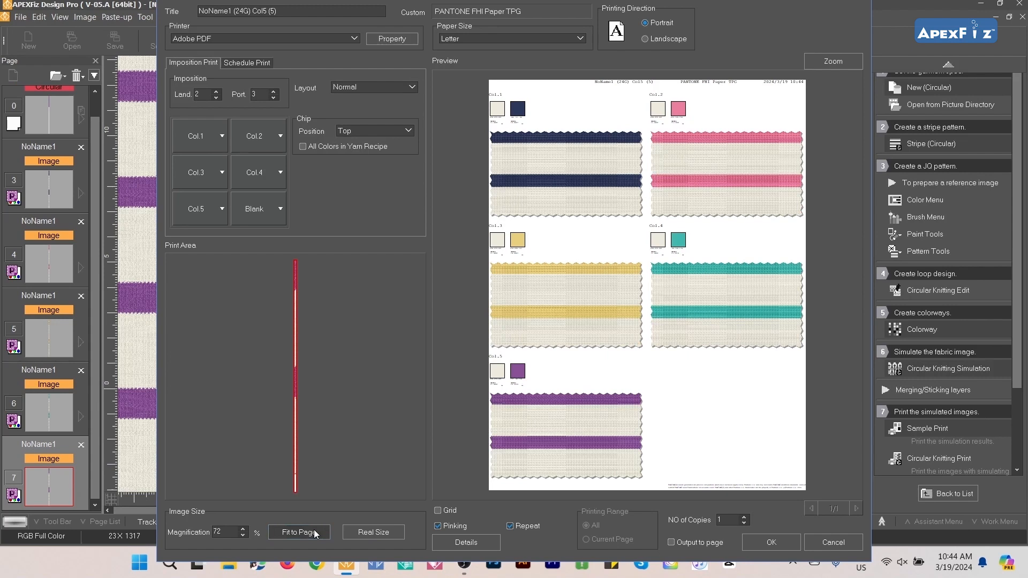
left_click(377, 536)
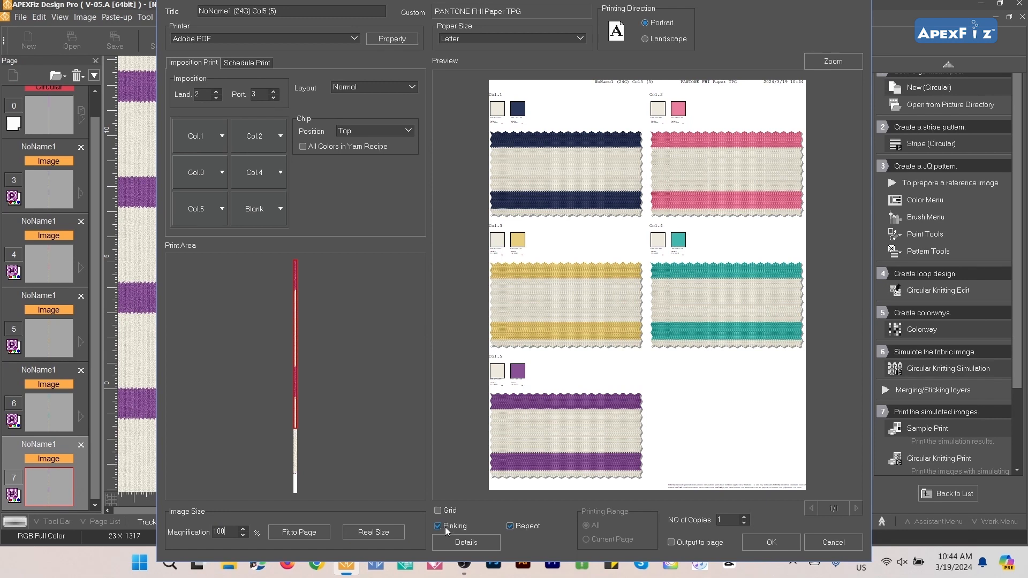
left_click(511, 526)
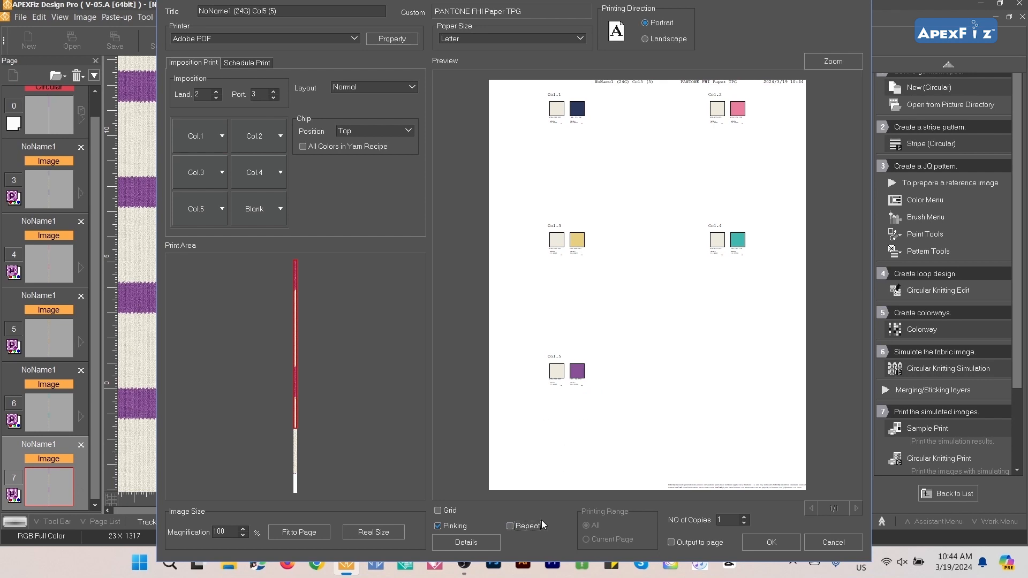
- Turn Repeat on for the sample print and check the enlarged preview and the detailed print item settings
left_click(510, 526)
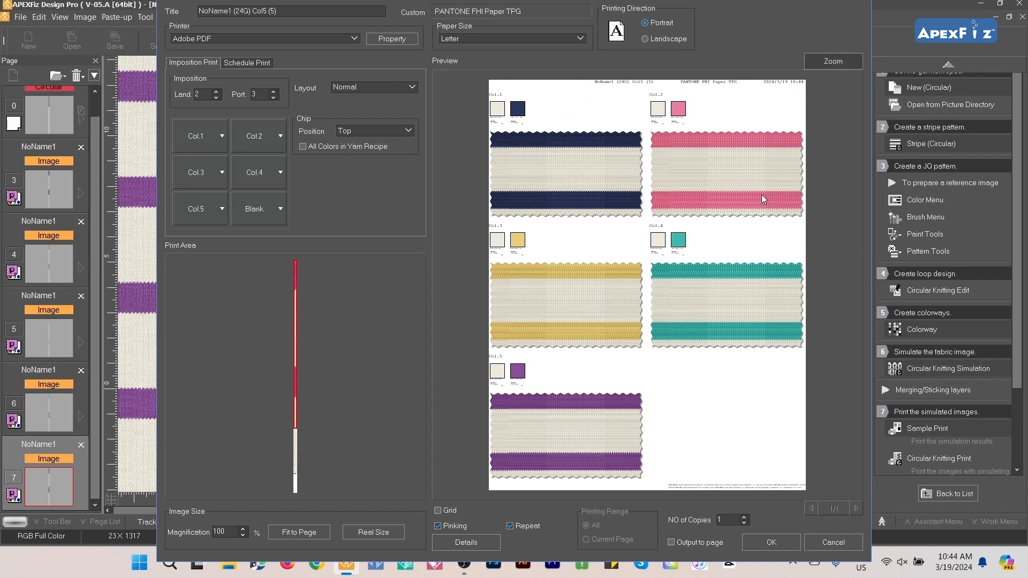
left_click(839, 61)
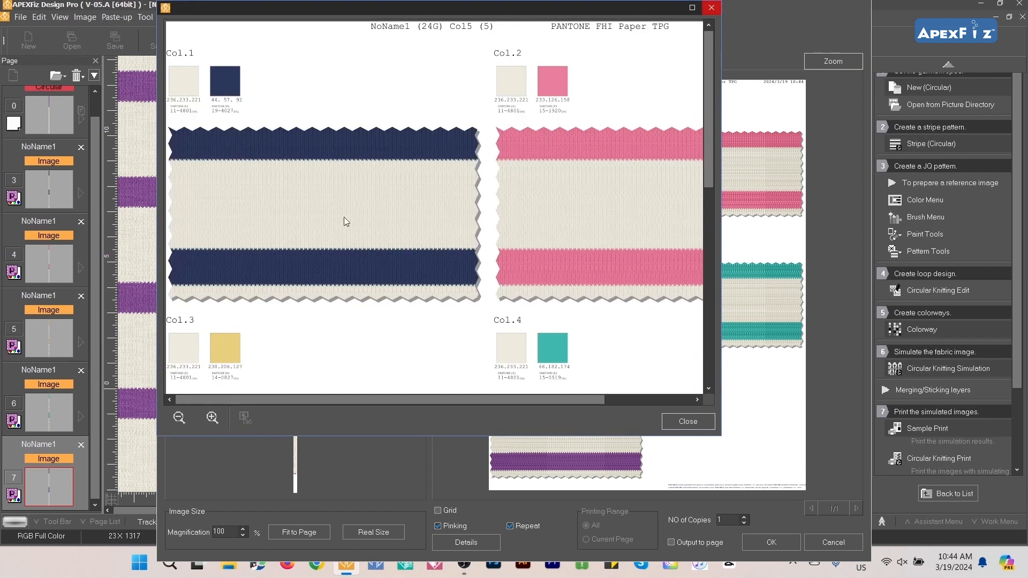
scroll(344, 217, "down", 5)
scroll(344, 217, "up", 5)
scroll(343, 217, "down", 5)
scroll(344, 217, "up", 5)
left_click(688, 422)
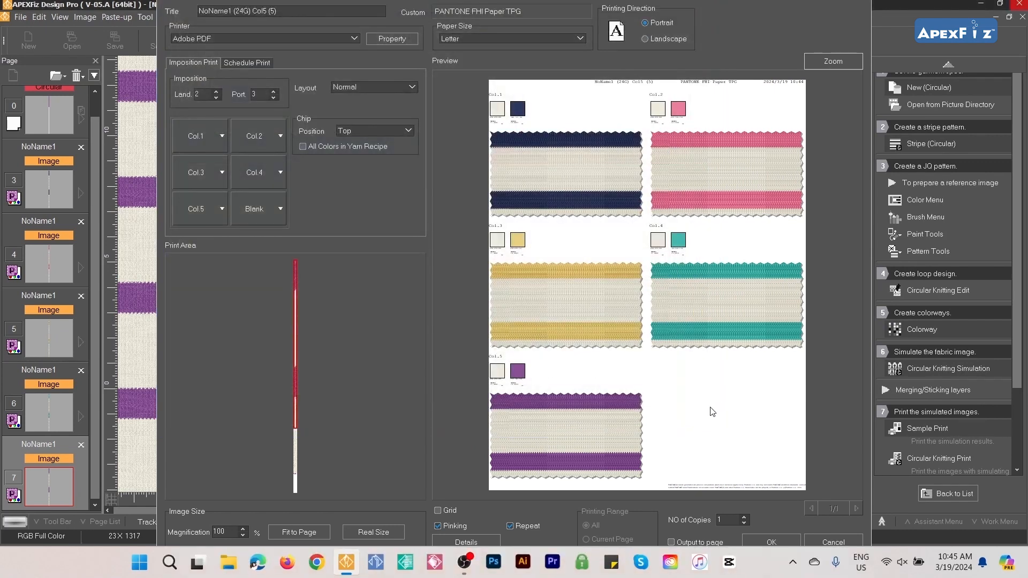
left_click(466, 542)
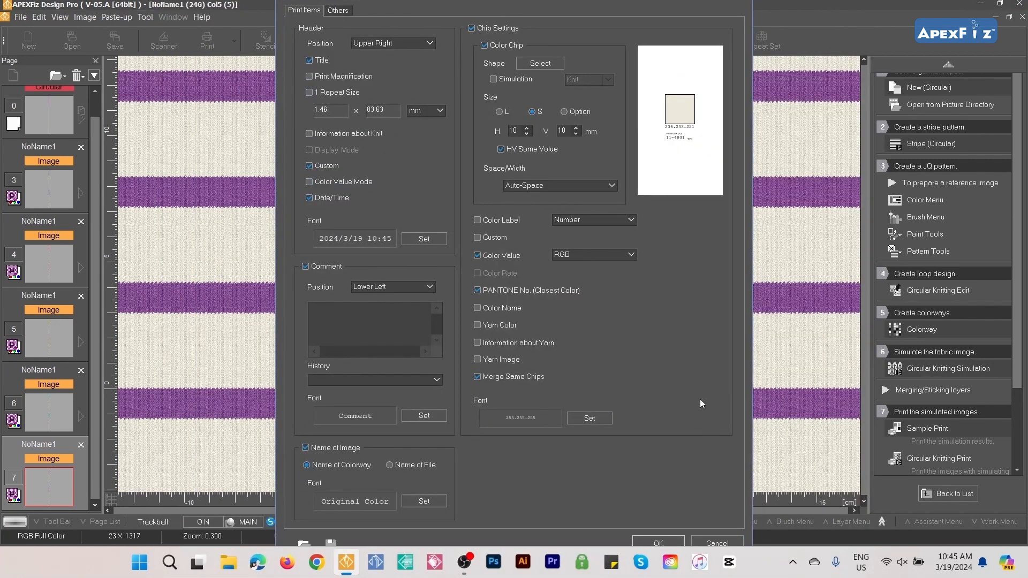
left_click(672, 541)
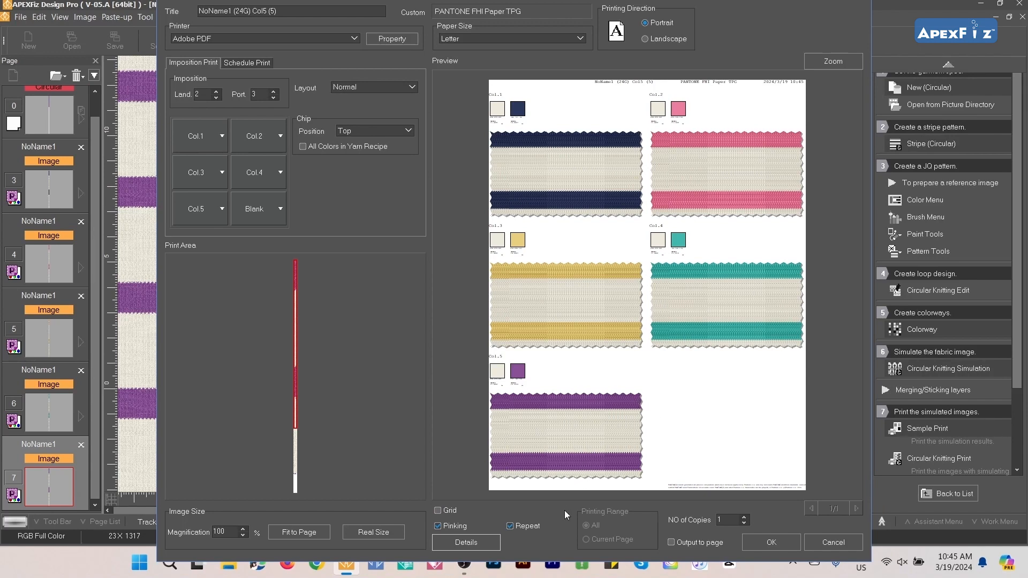
- Output the sample print layout to a page at a resolution of 200 dpi
left_click(673, 544)
left_click(760, 544)
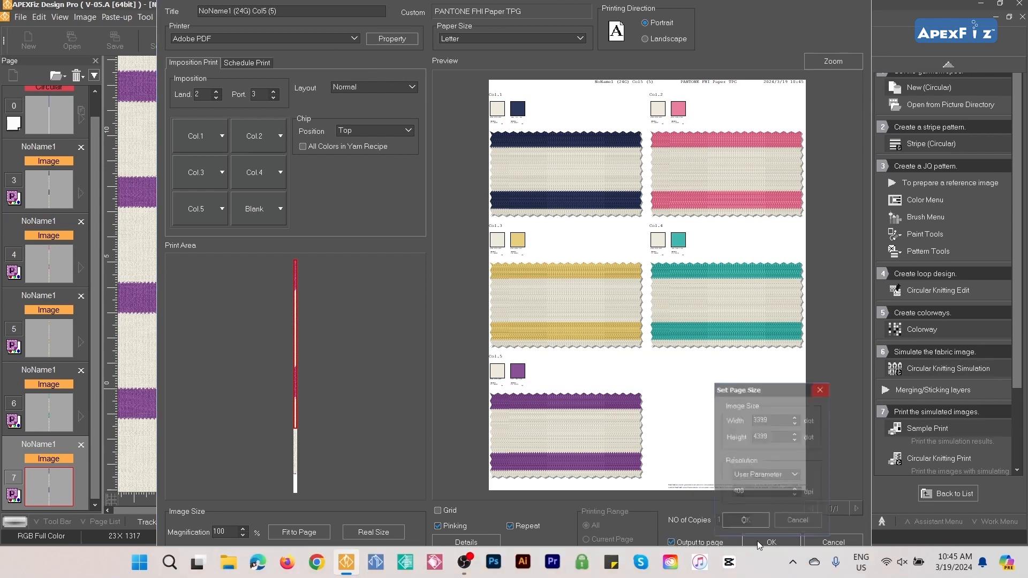
left_click(758, 495)
left_click(839, 503)
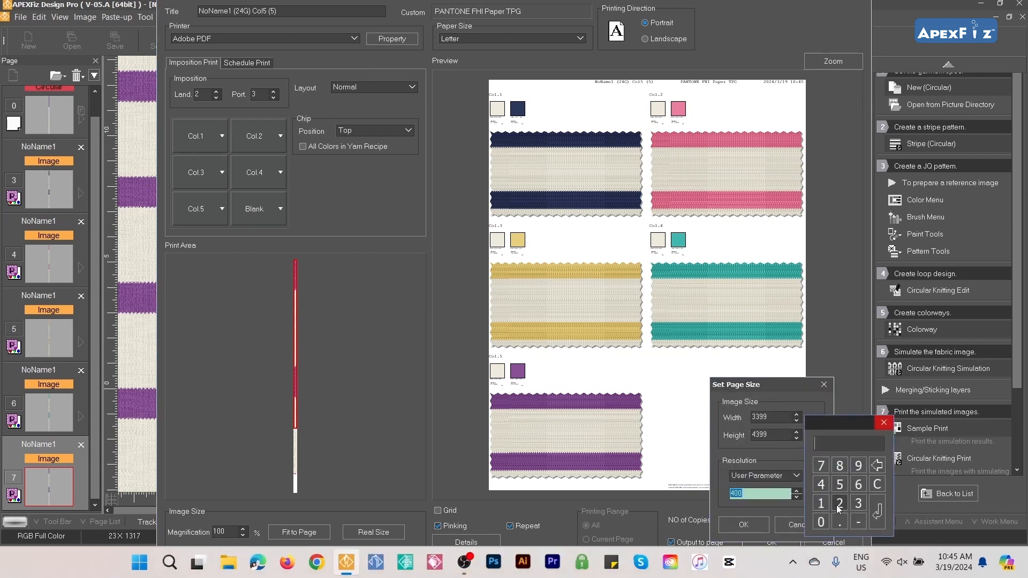
left_click(821, 522)
left_click(820, 522)
left_click(877, 512)
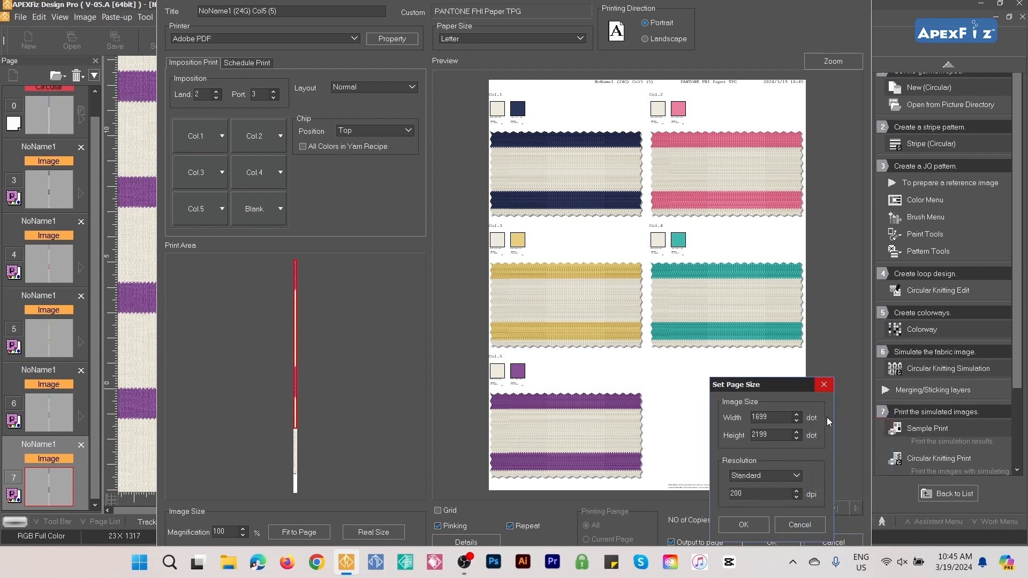
left_click(761, 526)
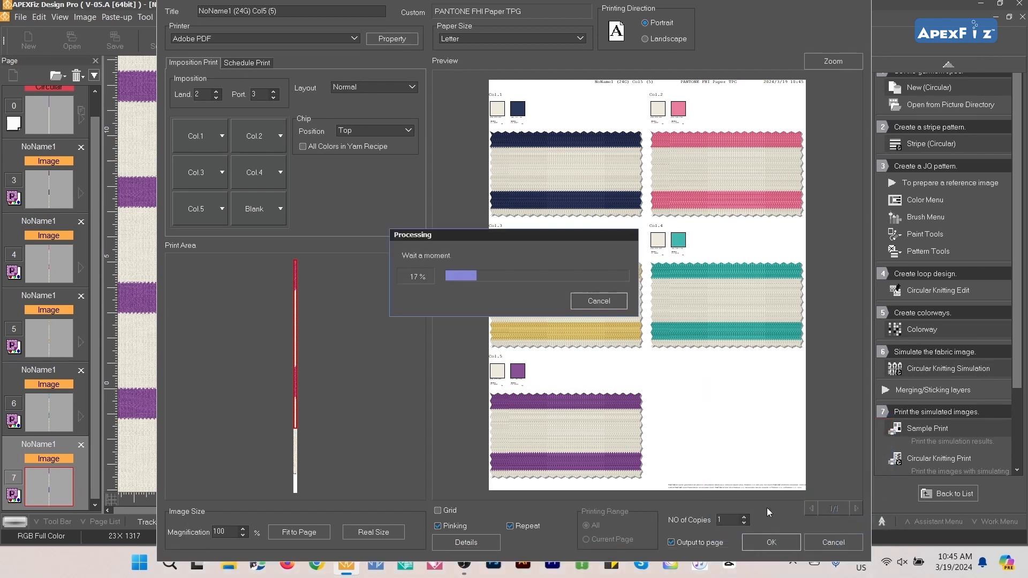
scroll(489, 311, "down", 3)
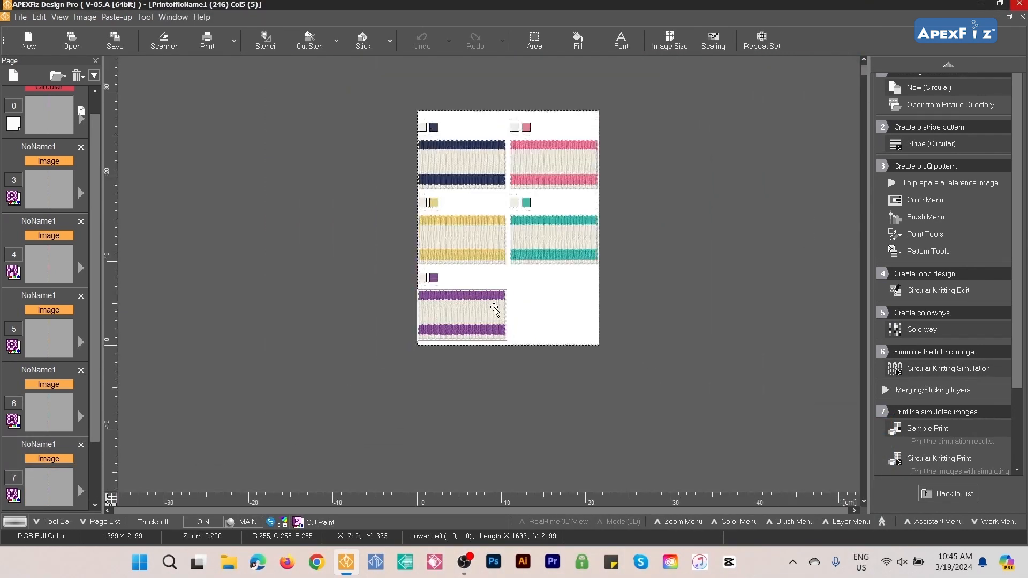
scroll(523, 138, "down", 1)
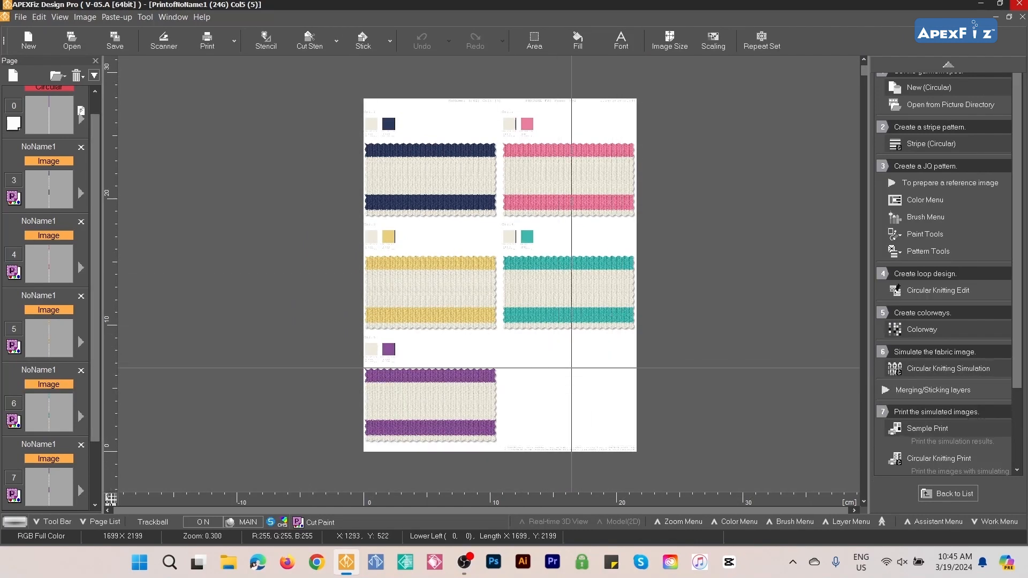
- Start saving the print page and name it "5 swatches_striped double jersey knit"
left_click(115, 40)
right_click(373, 95)
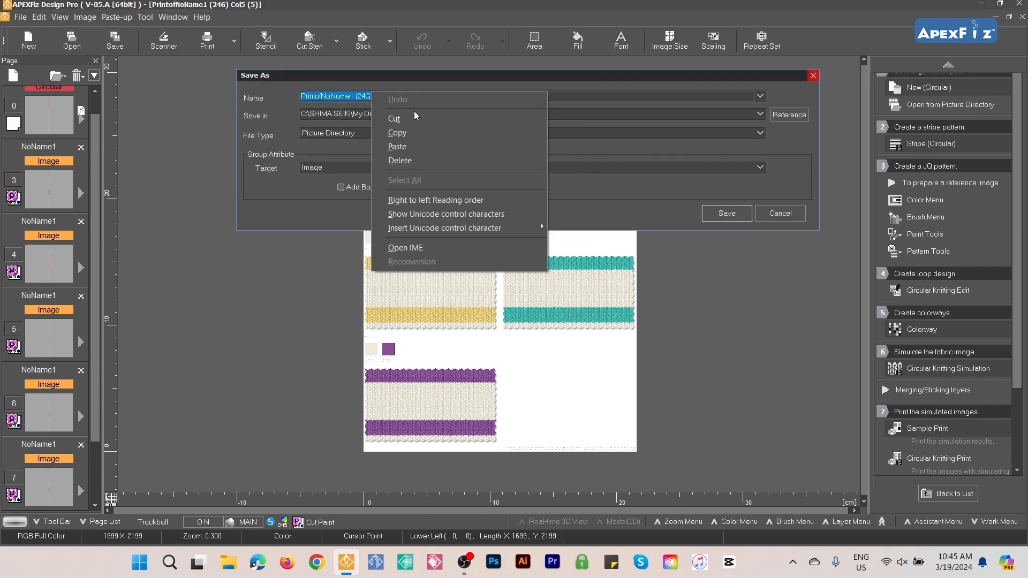
key("Escape")
type("5")
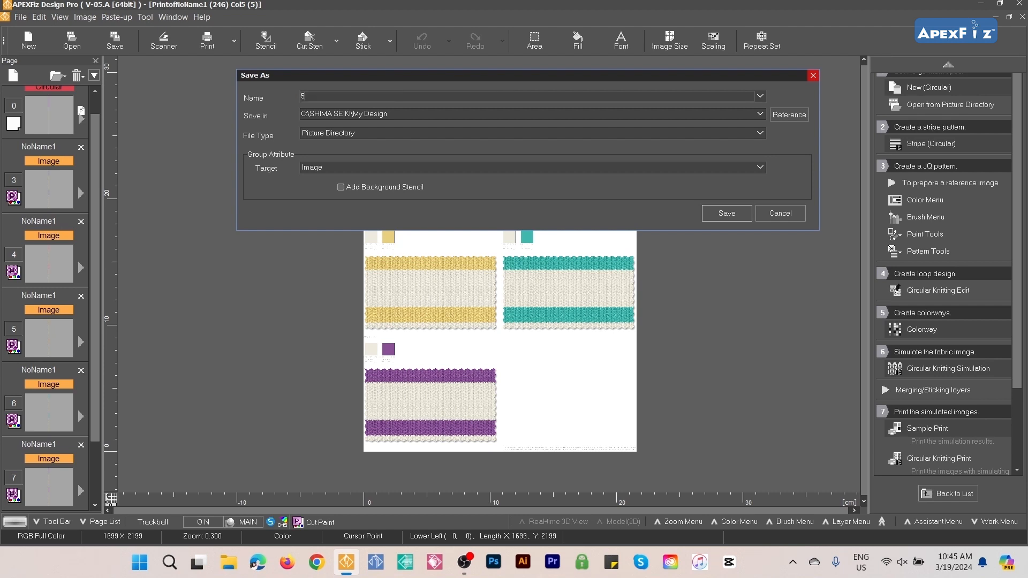
type(" swatches_striped knit")
key("BackSpace")
type("double jersey knit")
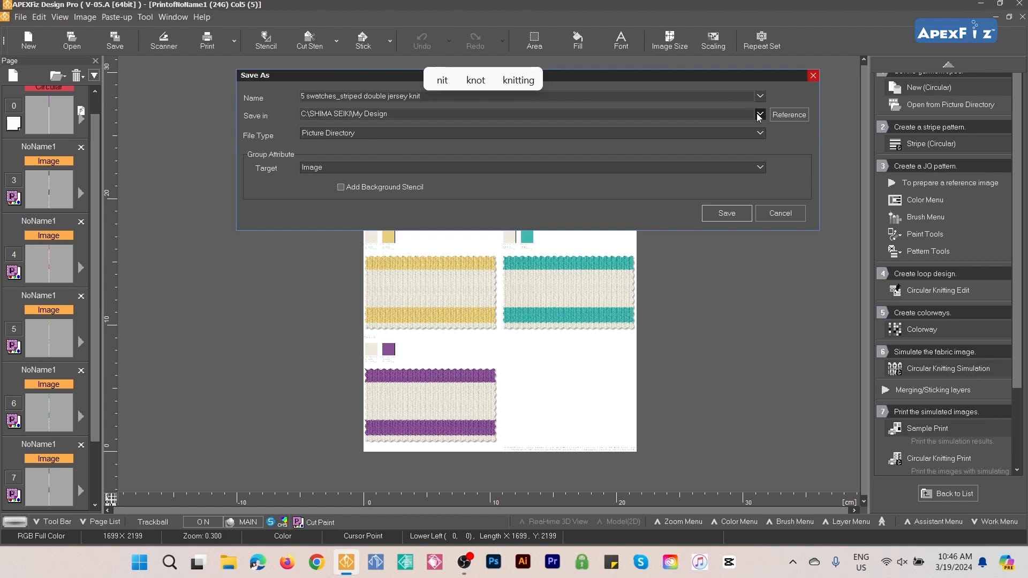
- Create a folder named "Tutorial fabrics" inside All Digital Fabrics 2044 on drive D and set it as the save location
left_click(779, 117)
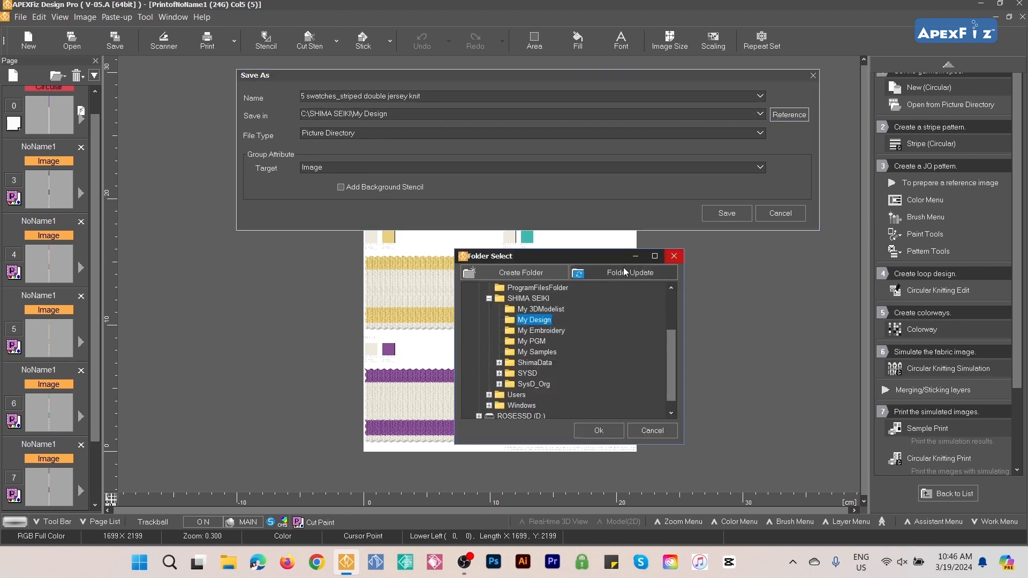
left_click(489, 299)
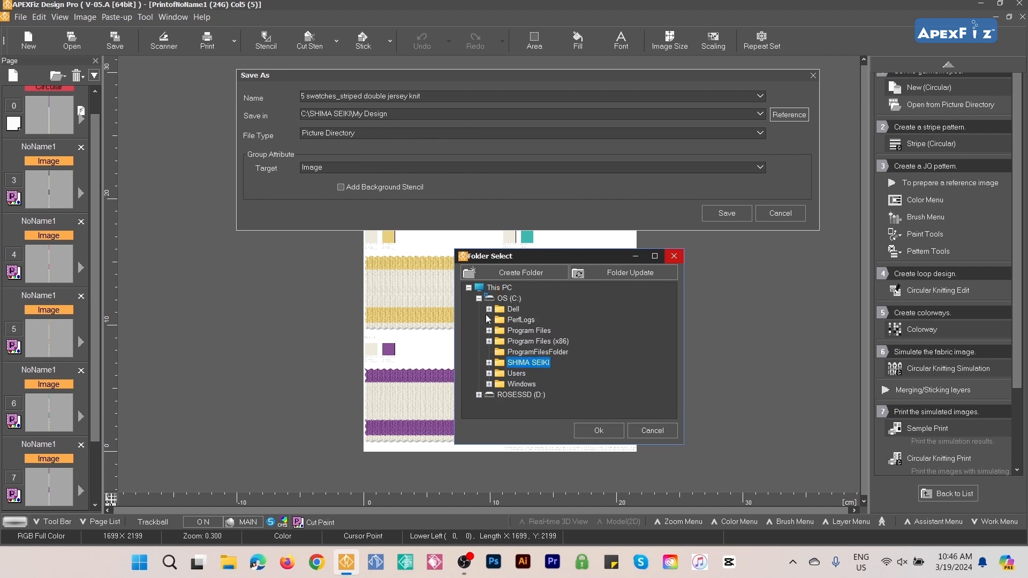
left_click(479, 298)
left_click(479, 309)
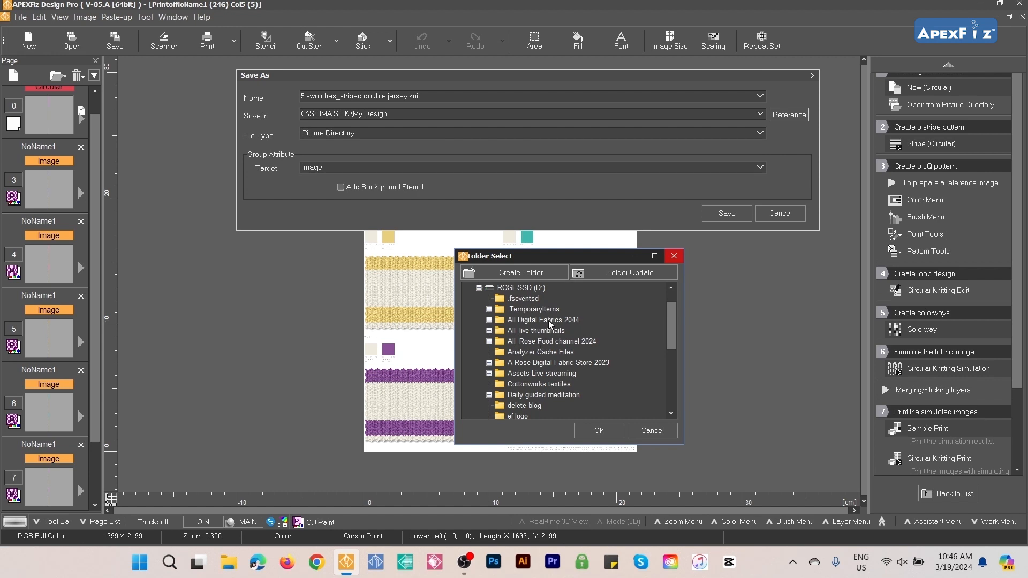
left_click(548, 320)
left_click(523, 272)
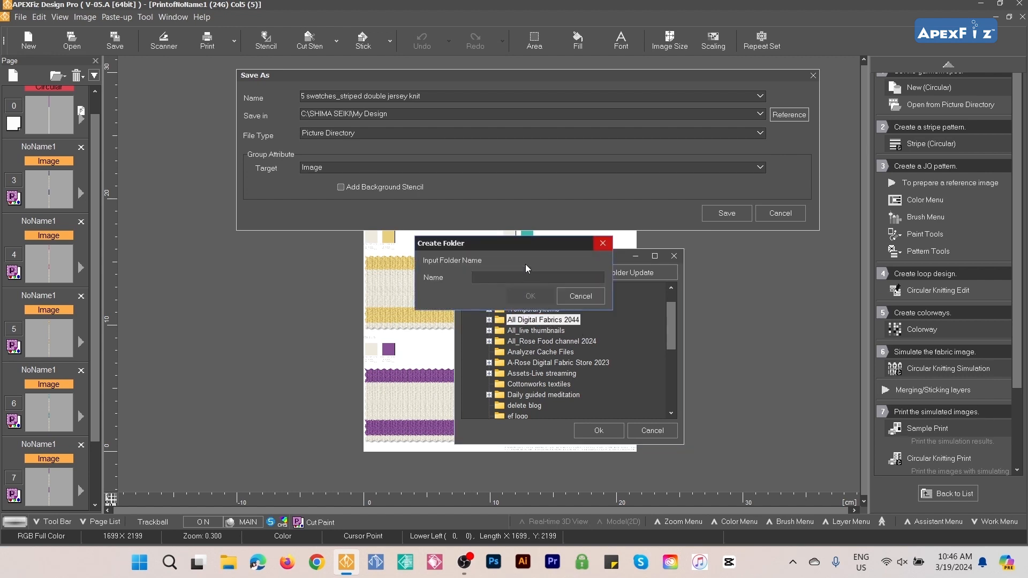
type("Tutorial fabrics")
left_click(539, 297)
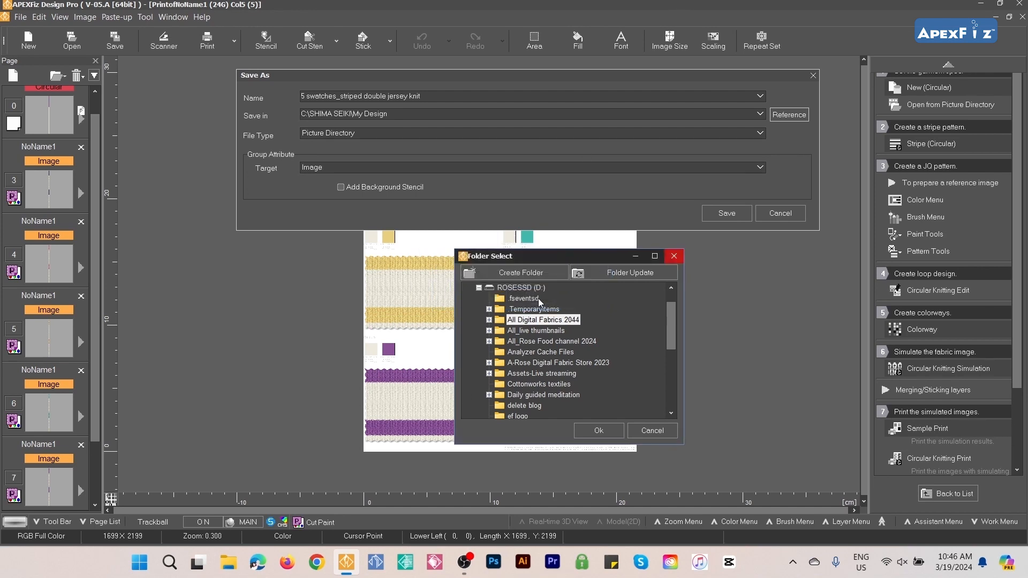
left_click(611, 431)
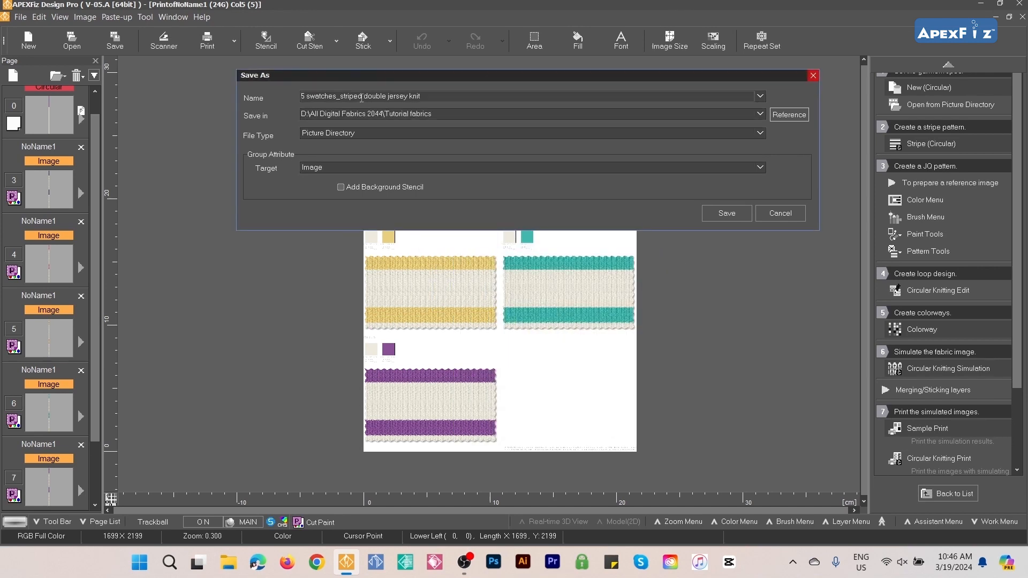
- Copy the file name for reuse and save the swatch page as a Jpeg file
left_click(415, 101)
right_click(414, 96)
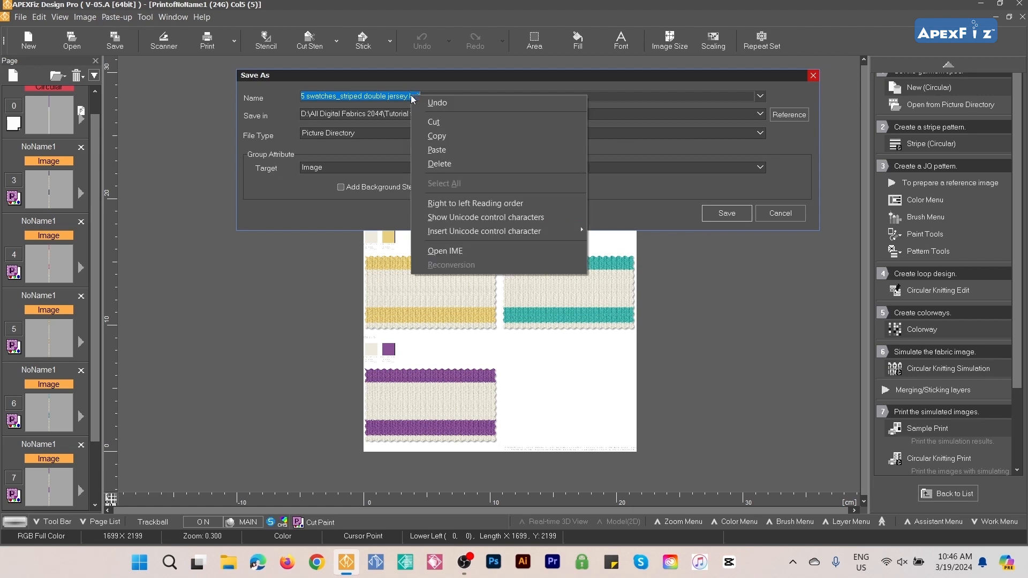
left_click(451, 134)
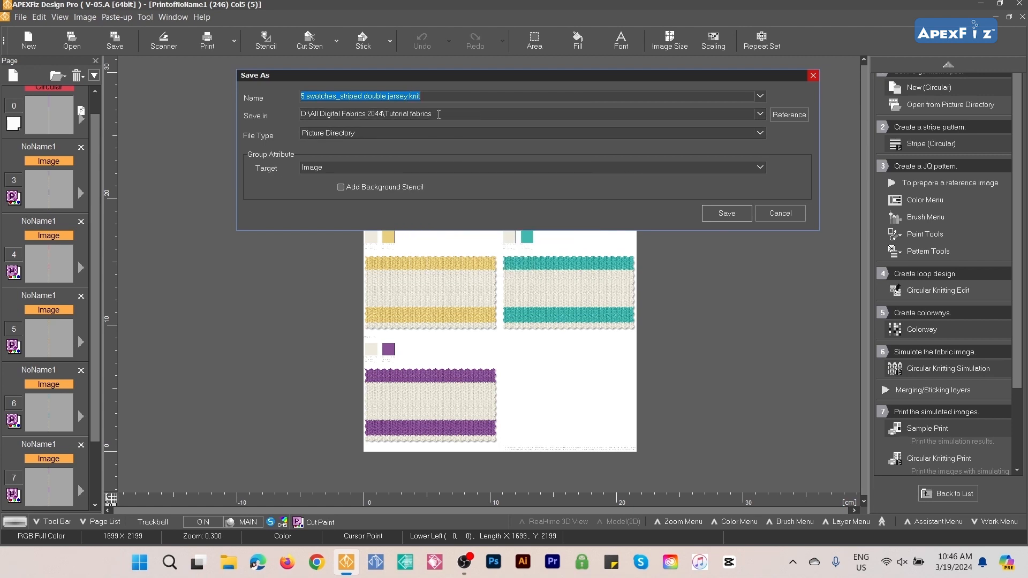
left_click(612, 132)
left_click(335, 171)
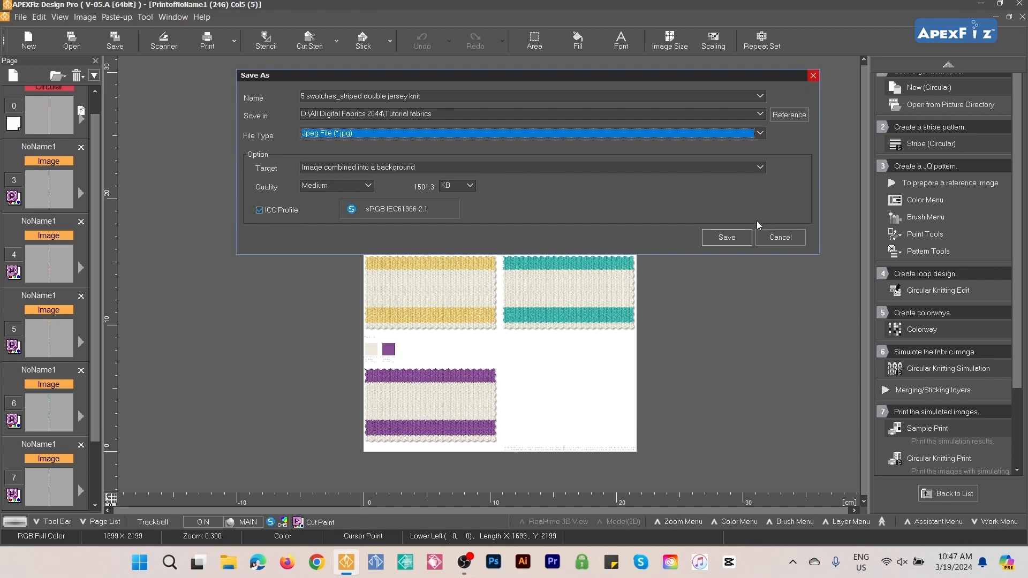
left_click(728, 239)
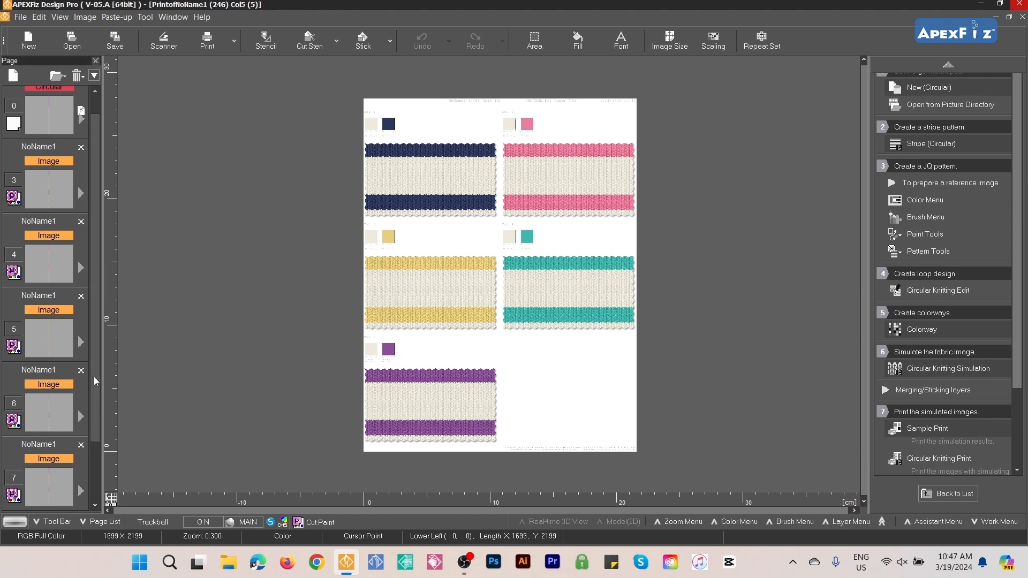
- Start saving the purple Col5 simulation as an image only, named "Lavender_striped double jersey knit"
left_click(59, 410)
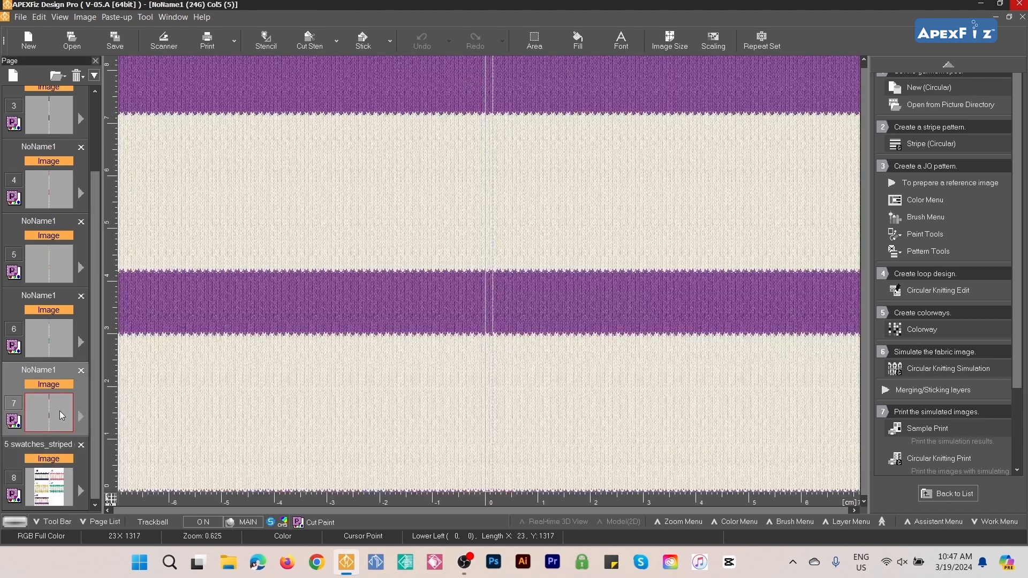
left_click(115, 40)
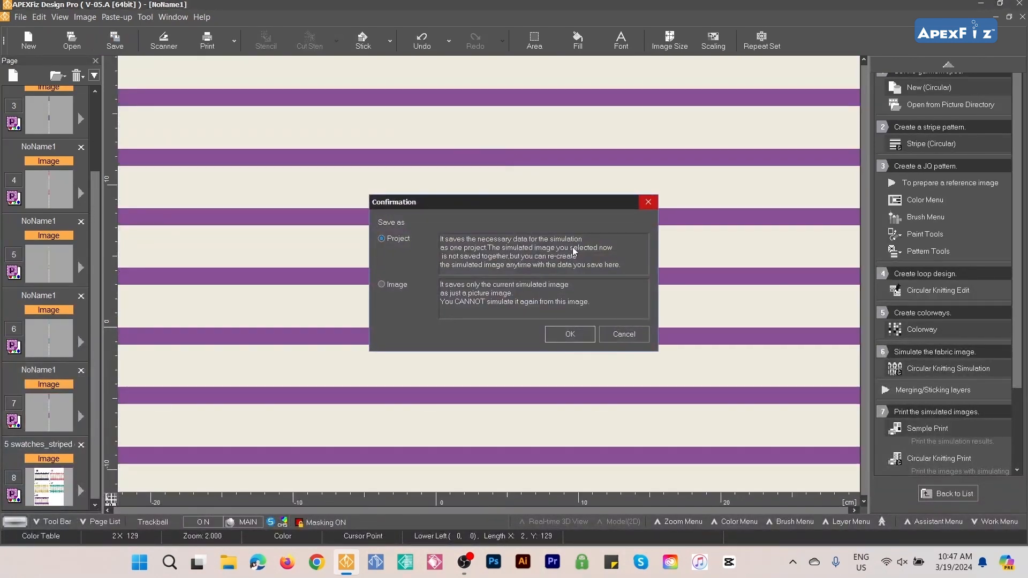
left_click(382, 285)
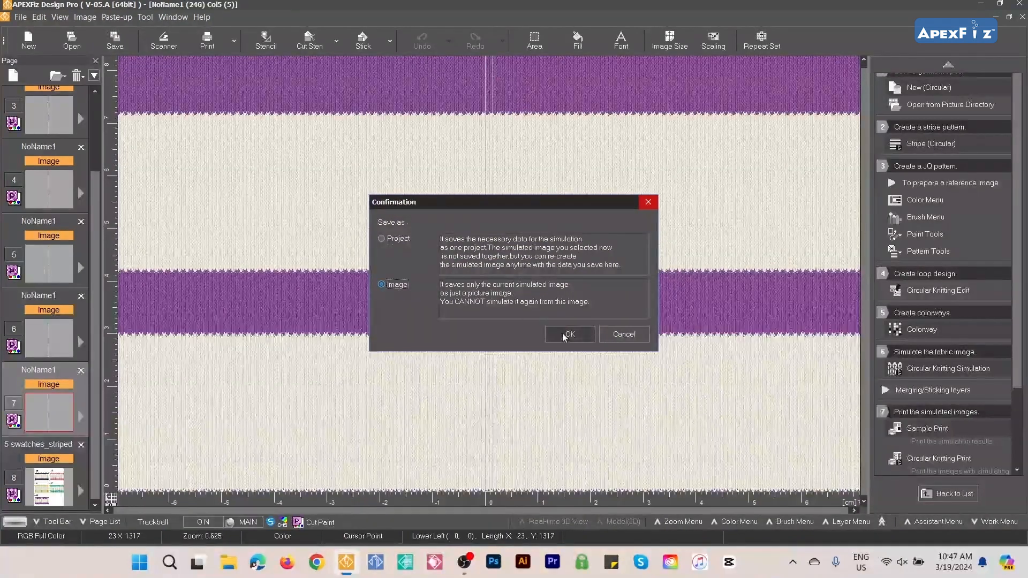
left_click(569, 334)
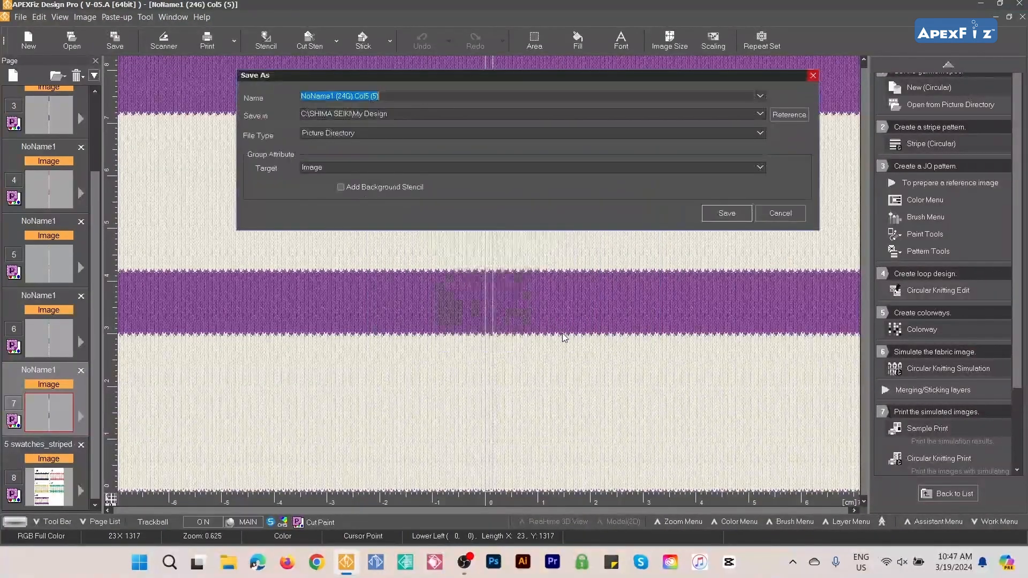
right_click(374, 92)
left_click(436, 149)
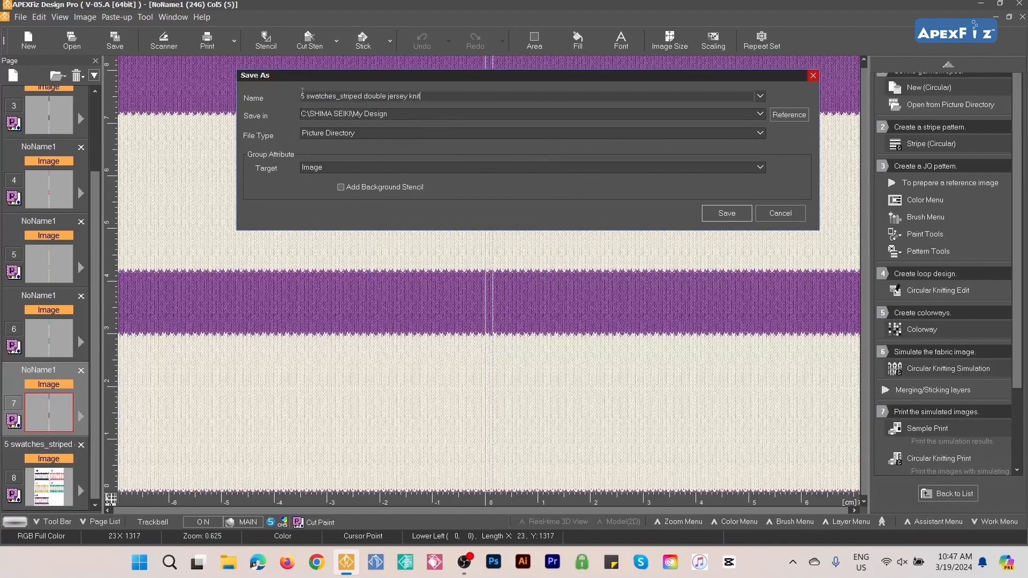
left_click_drag(338, 96, 280, 101)
type("Lavender")
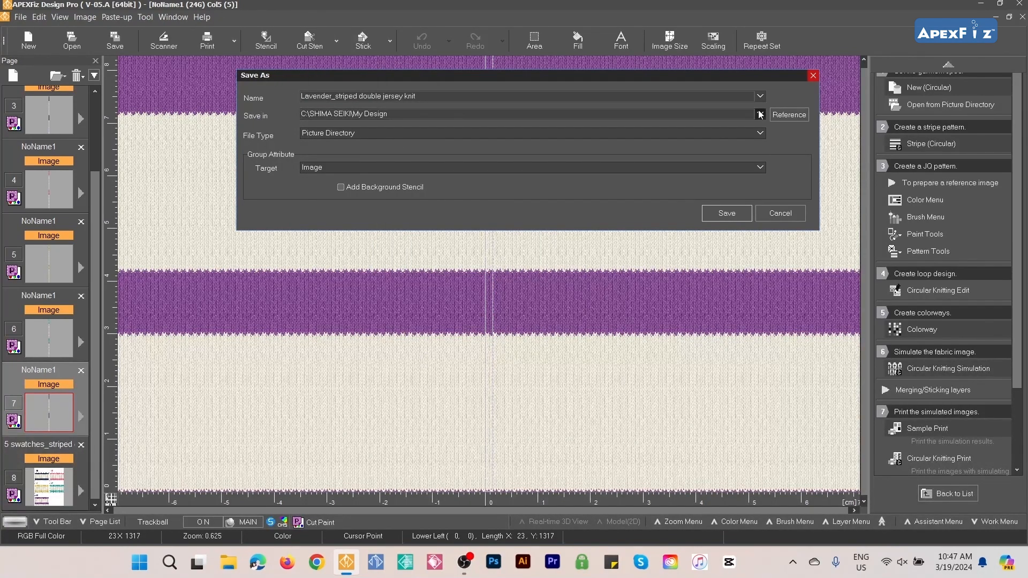
- Save the lavender image as a Jpeg file in D:\All Digital Fabrics 2044\Tutorial fabrics
left_click(760, 114)
left_click(450, 133)
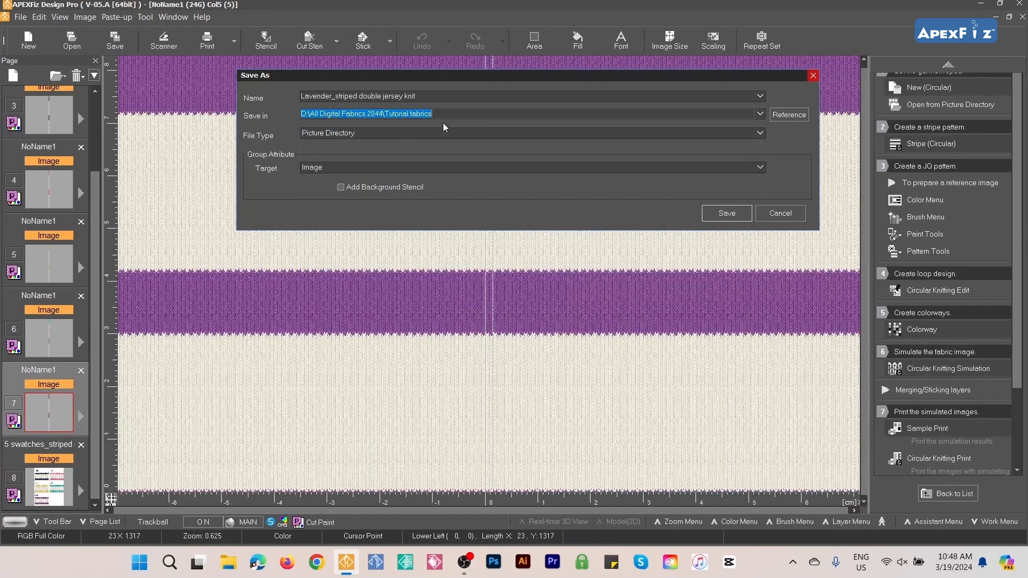
left_click(759, 134)
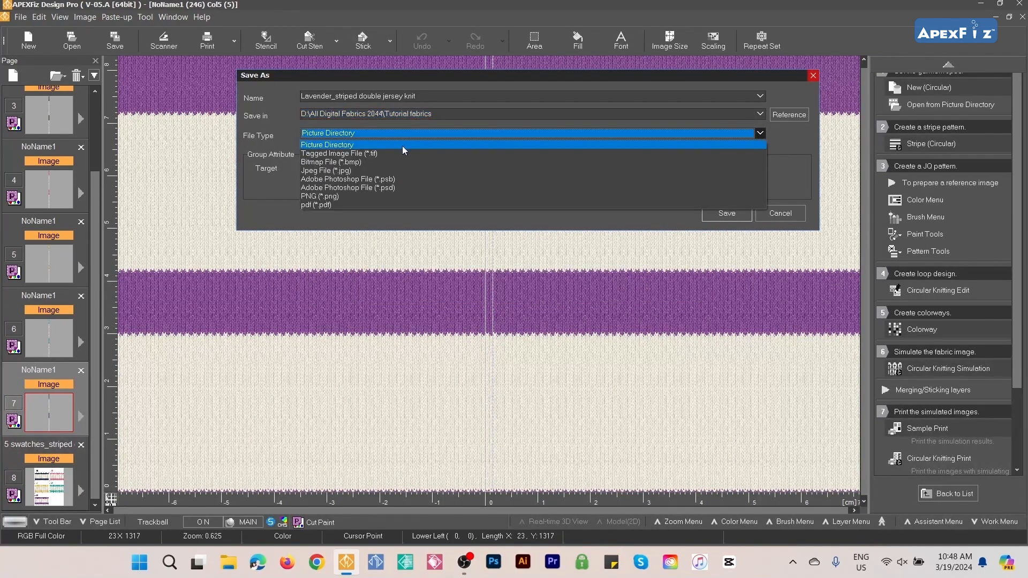
left_click(348, 167)
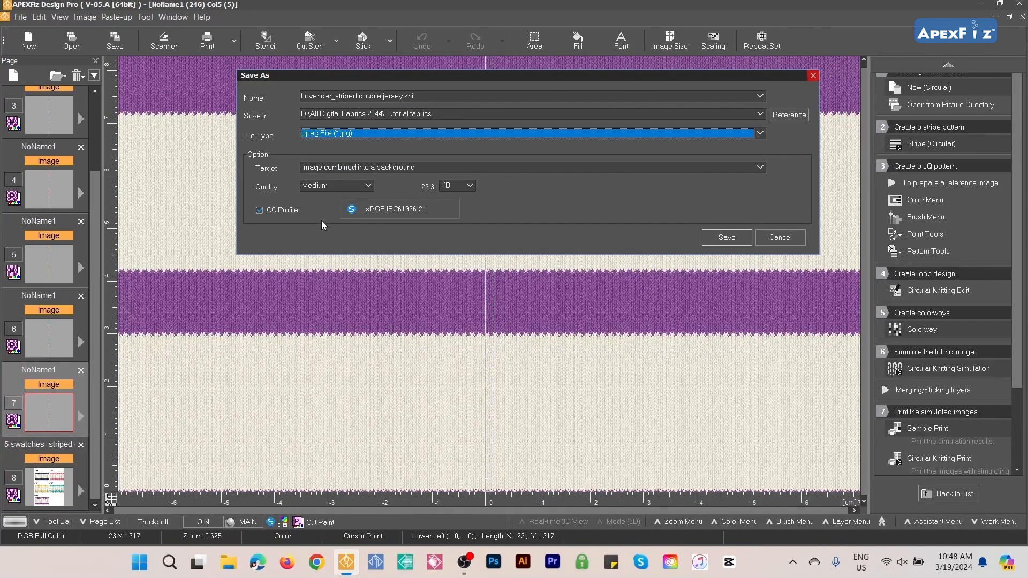
left_click(716, 239)
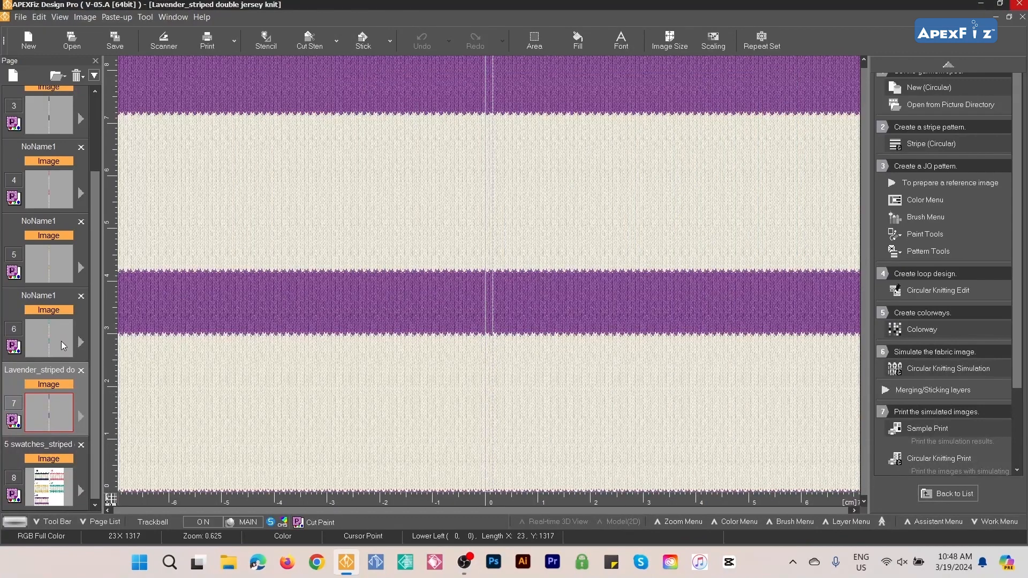
- Start saving the turquoise Col4 simulation as an image only, named "Turquoise_striped double jersey knit"
left_click(61, 345)
left_click(115, 40)
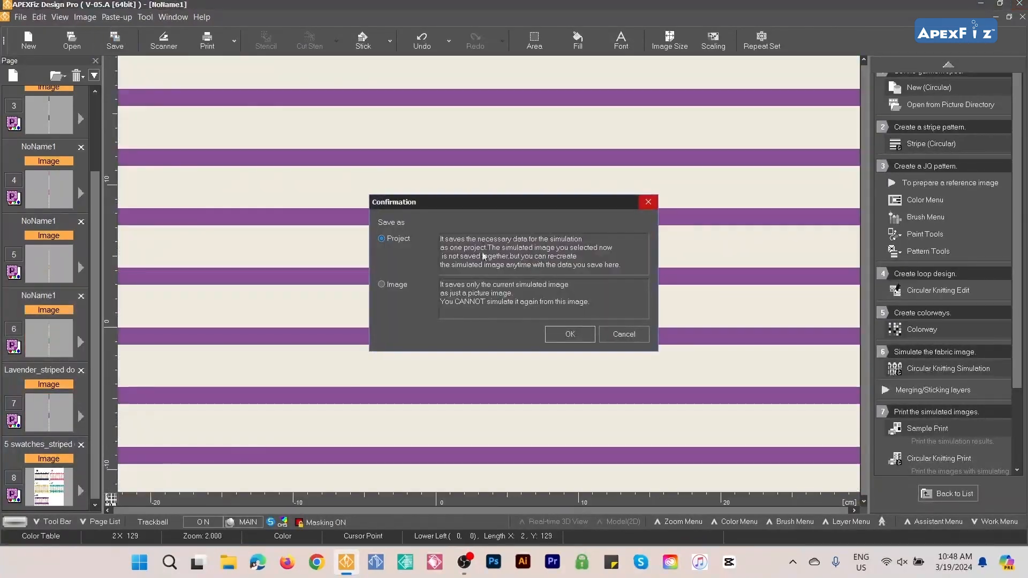
left_click(396, 289)
left_click(570, 334)
right_click(369, 97)
left_click(403, 149)
left_click_drag(337, 95, 238, 88)
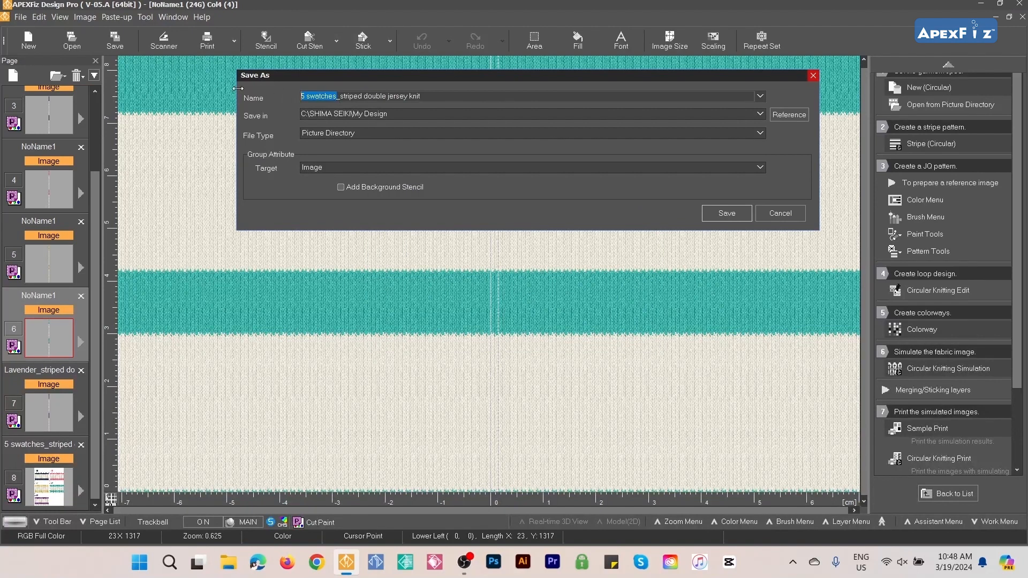
type("Turquoise")
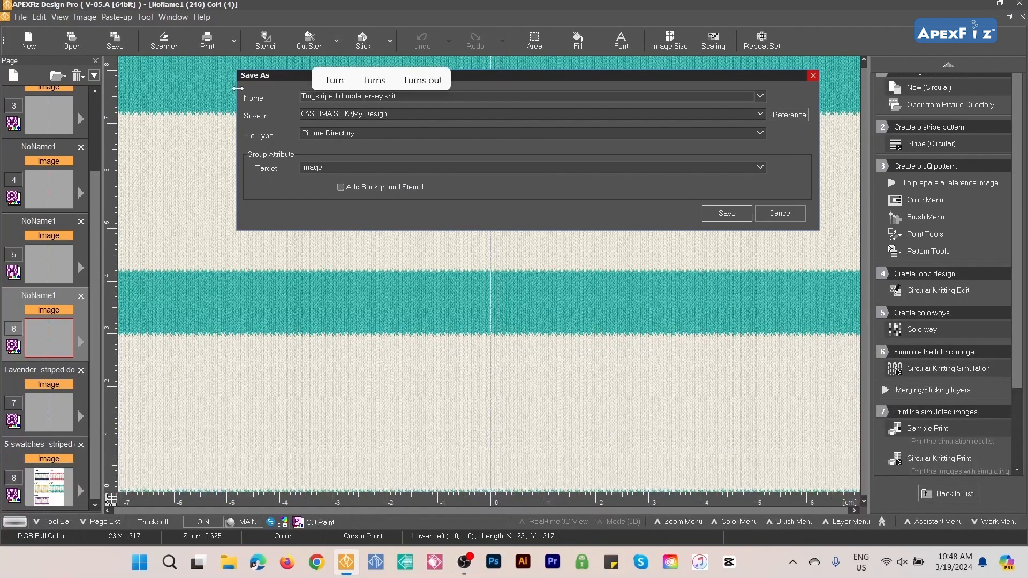
- Save the turquoise image as a Jpeg file in D:\All Digital Fabrics 2044\Tutorial fabrics
key("Tab")
left_click(759, 135)
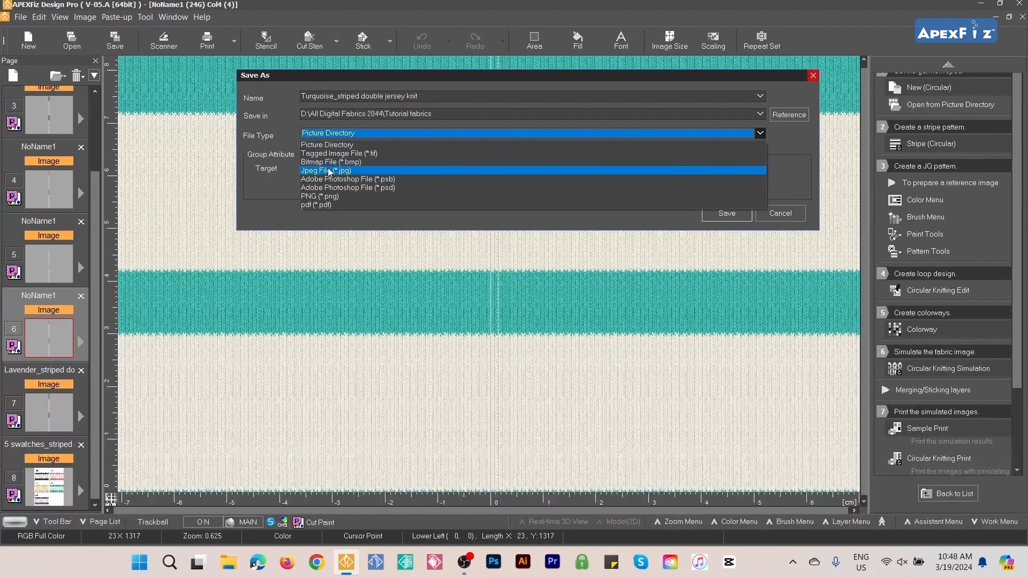
left_click(356, 169)
left_click(730, 237)
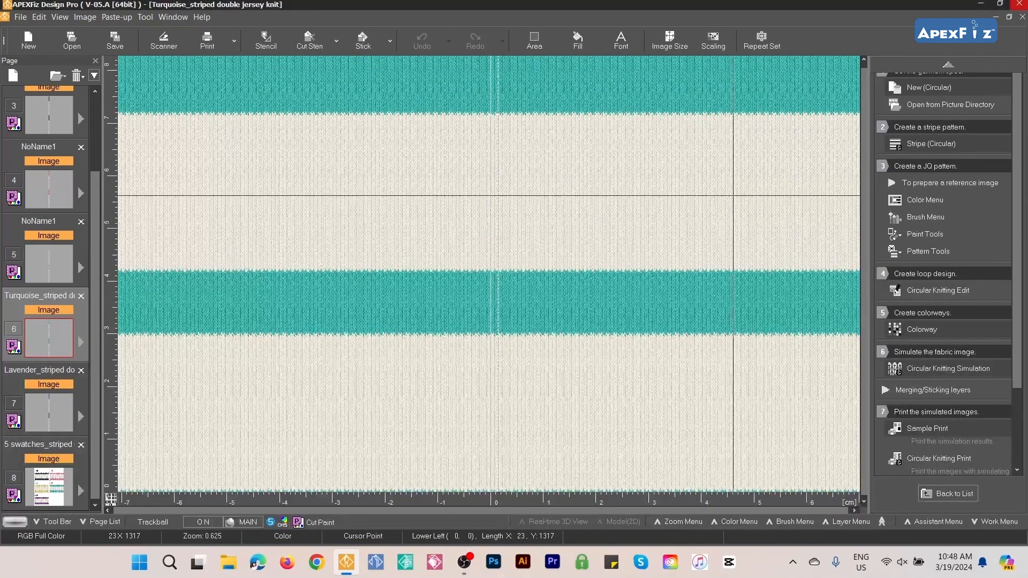
- Save the yellow and pink simulations as Jpeg images named "Yellow_striped double jersey knit" and "Pink_striped double jersey knit" in the Tutorial fabrics folder
left_click(51, 263)
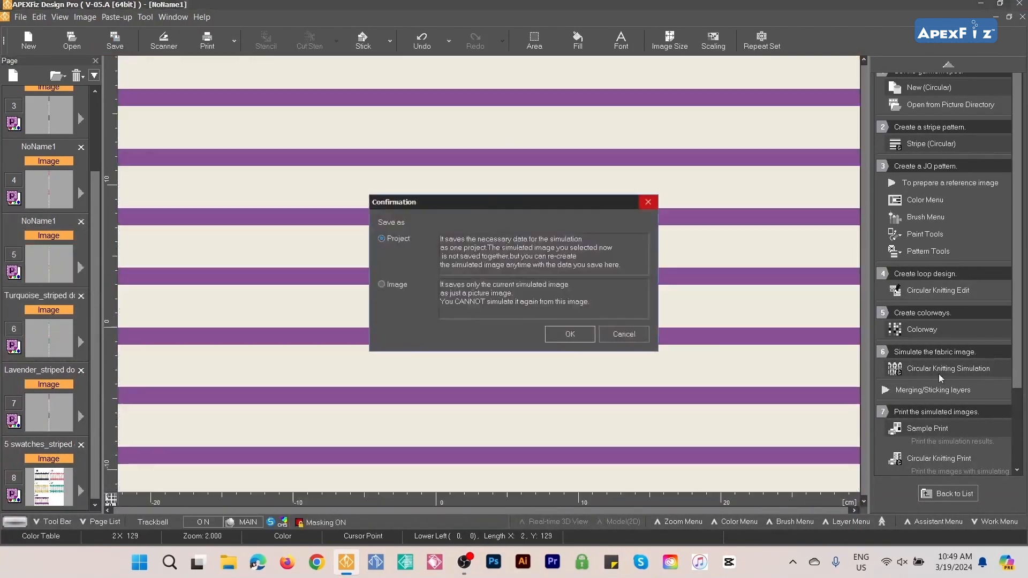
left_click(403, 286)
left_click(544, 337)
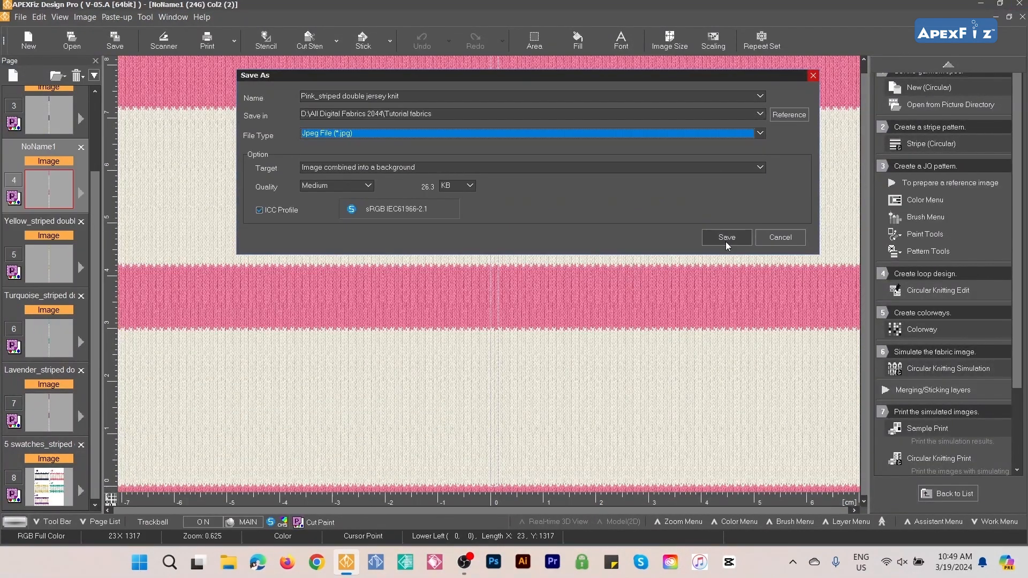
left_click(729, 237)
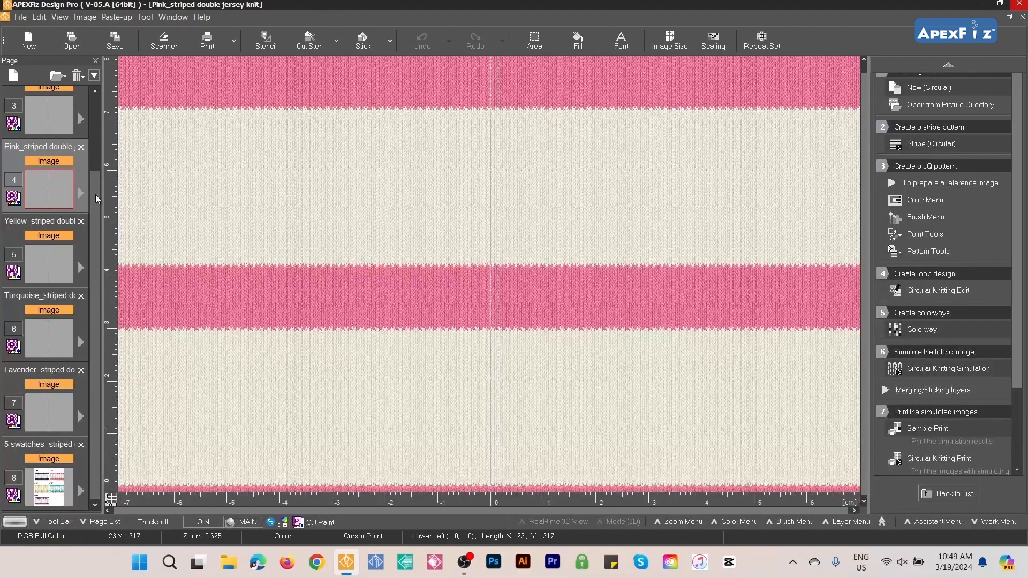
- Save the circular knit design page as "5 colors_striped double jersey knit" in Picture Directory format in the Tutorial fabrics folder
left_click_drag(95, 202, 53, 133)
left_click(57, 138)
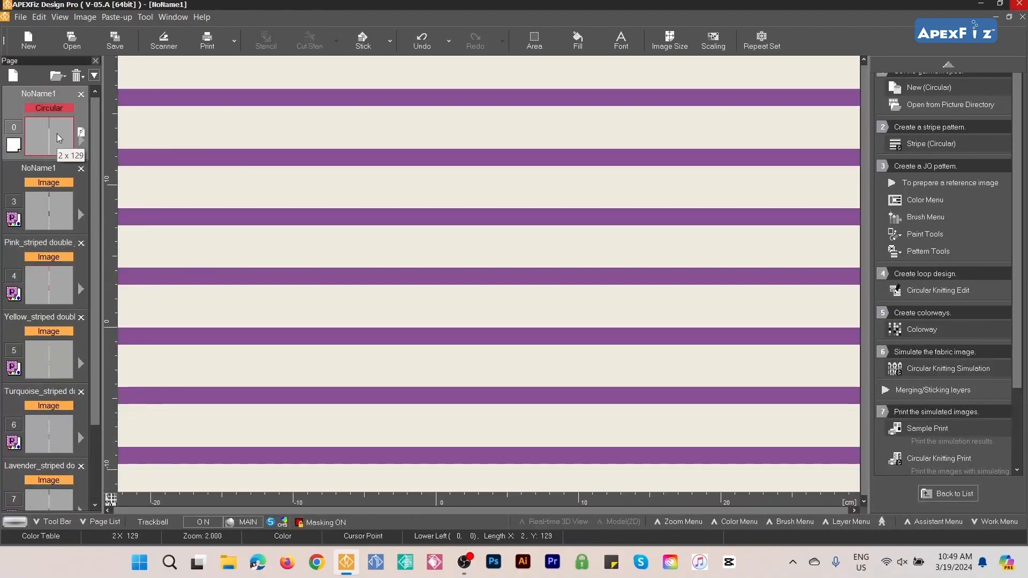
left_click(116, 40)
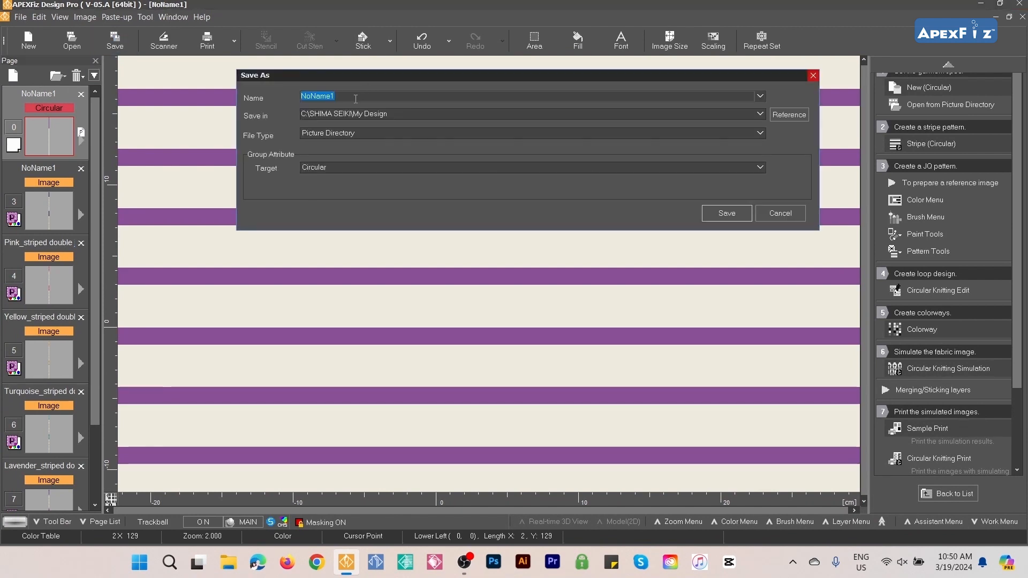
right_click(329, 96)
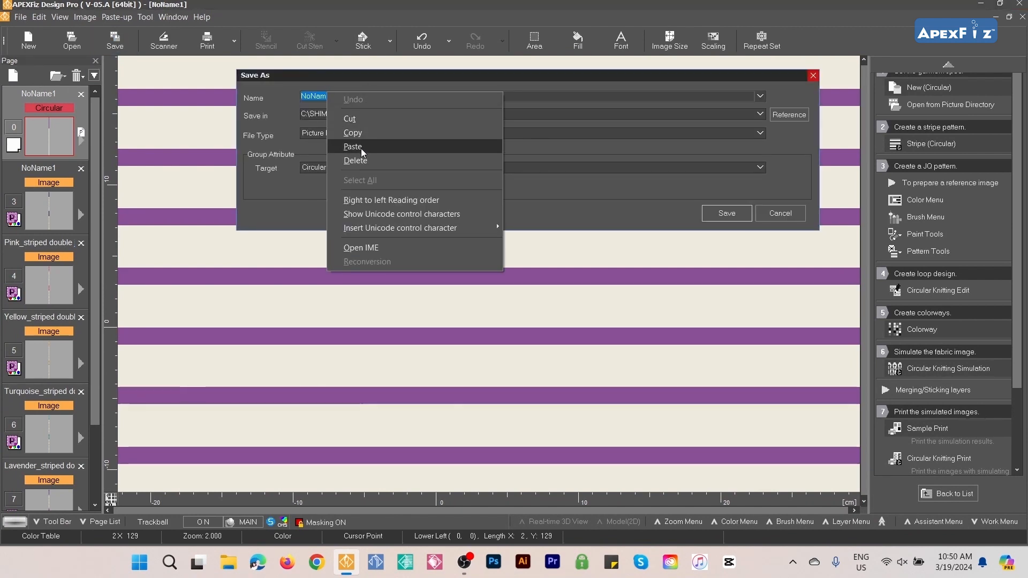
left_click(360, 148)
double_click(335, 96)
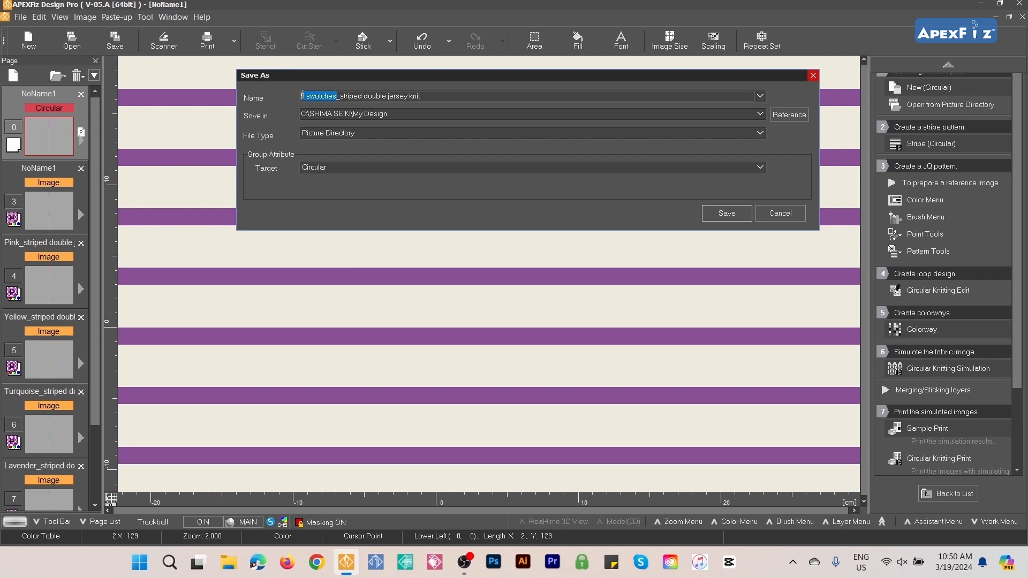
type("colors")
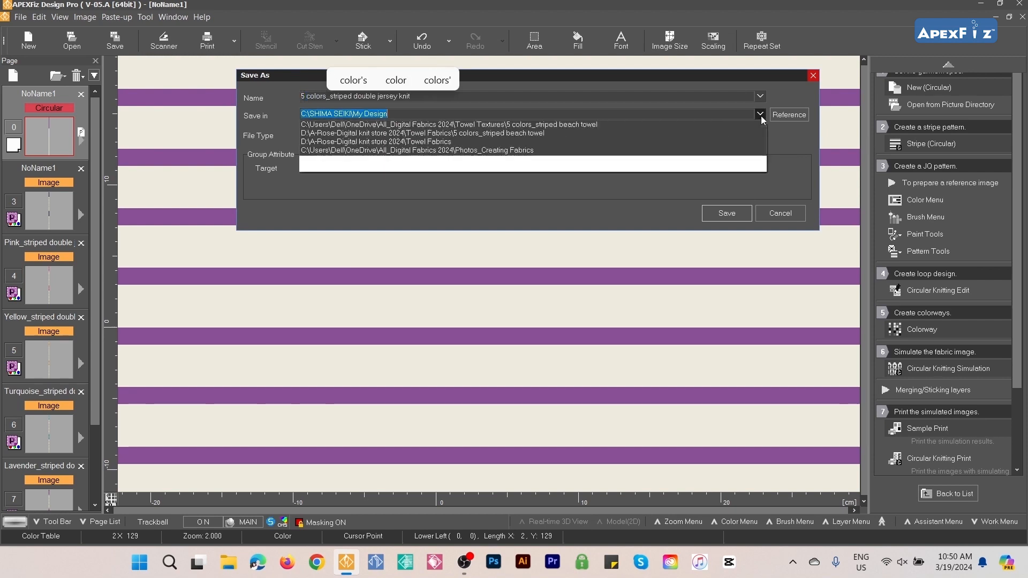
left_click(760, 113)
left_click(470, 137)
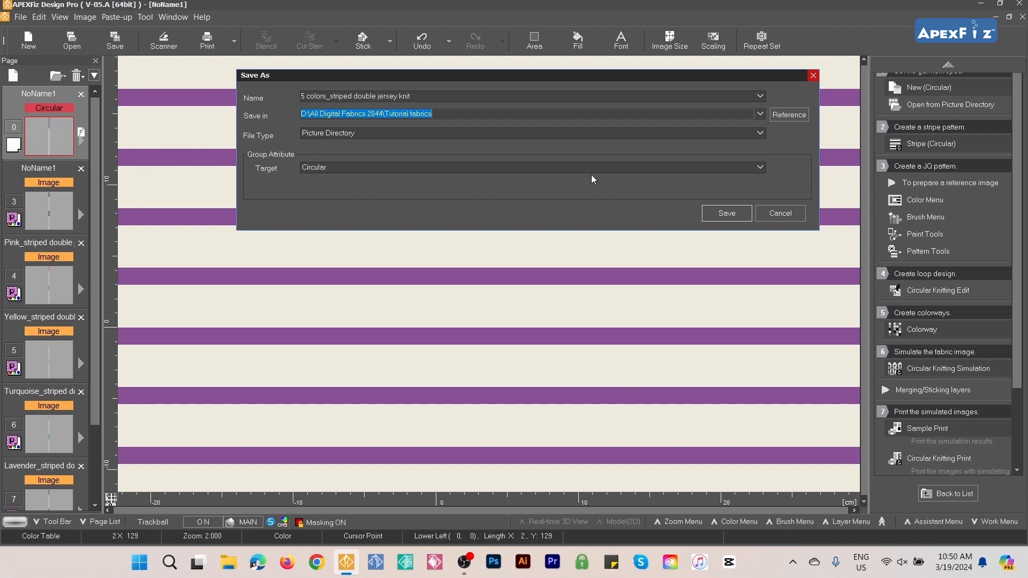
left_click(727, 212)
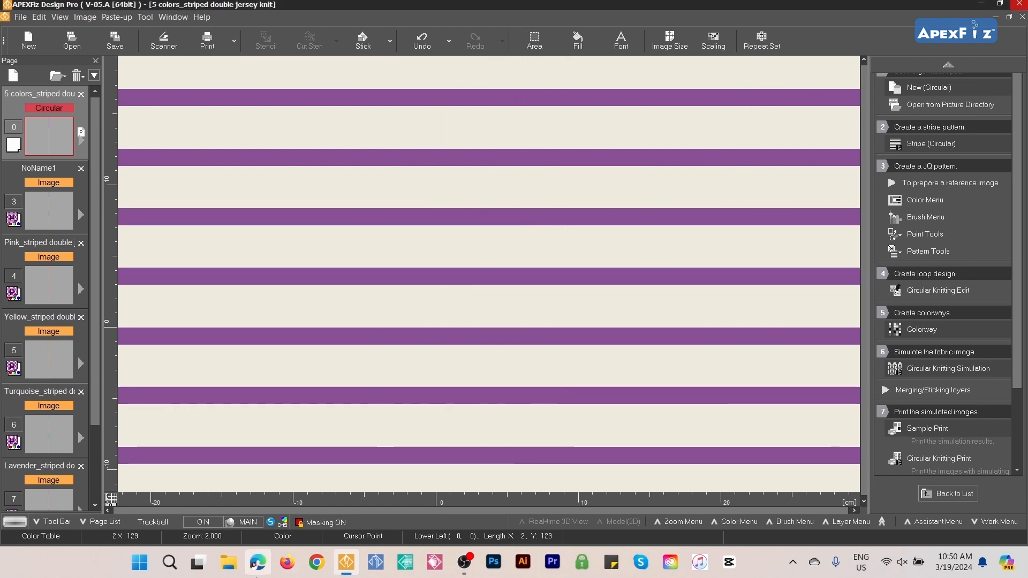
- Switch to File Explorer and open the Tutorial fabrics folder inside All Digital Fabrics 2044 on drive D
left_click(229, 569)
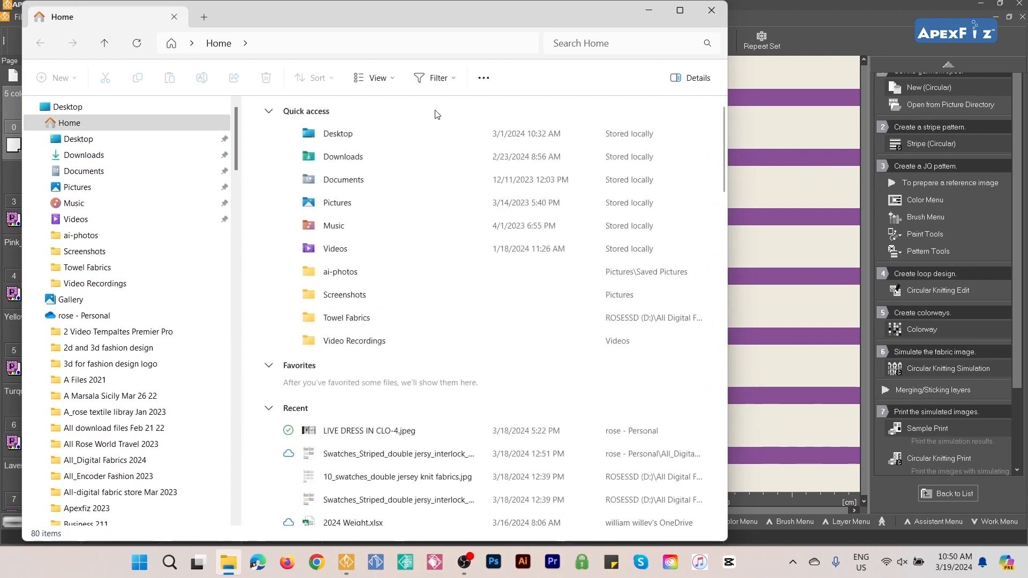
scroll(160, 278, "down", 20)
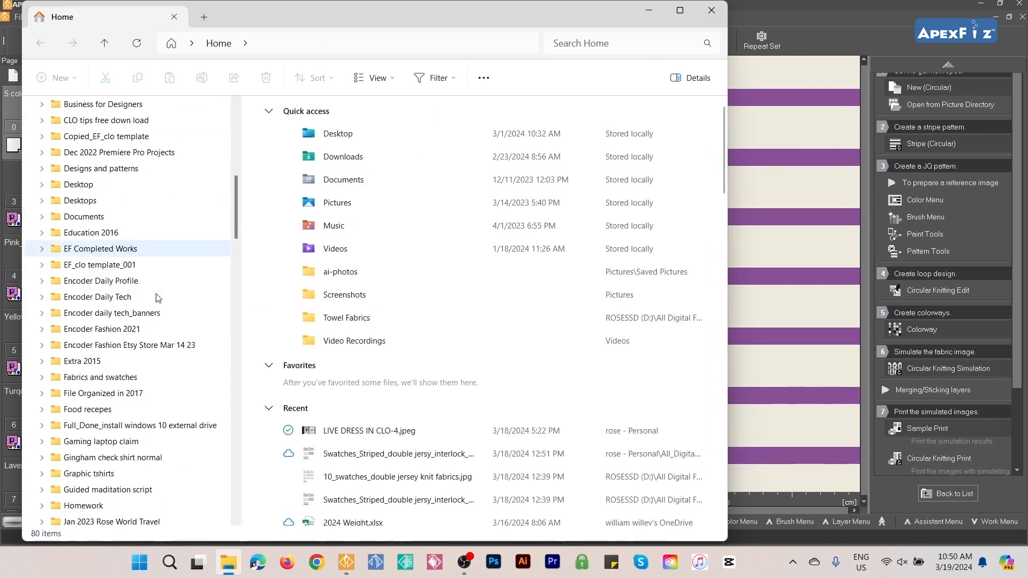
scroll(157, 290, "down", 8)
scroll(107, 241, "up", 20)
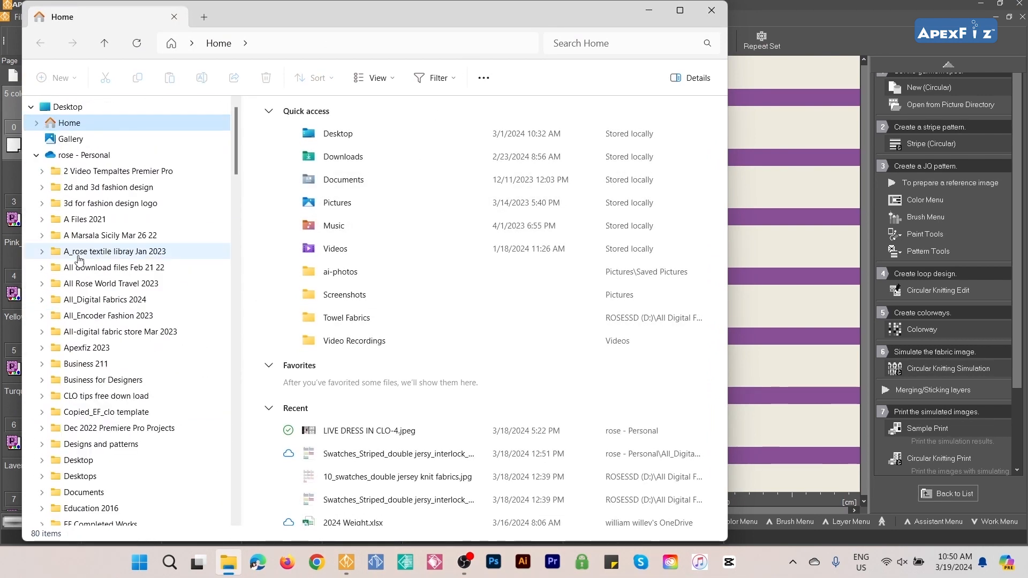
left_click(37, 156)
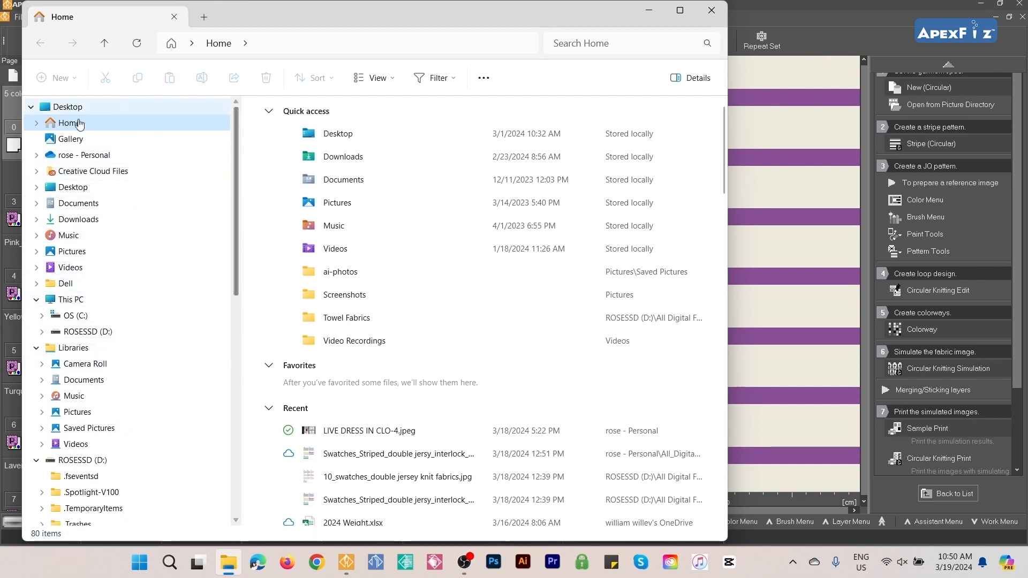
left_click_drag(236, 260, 224, 354)
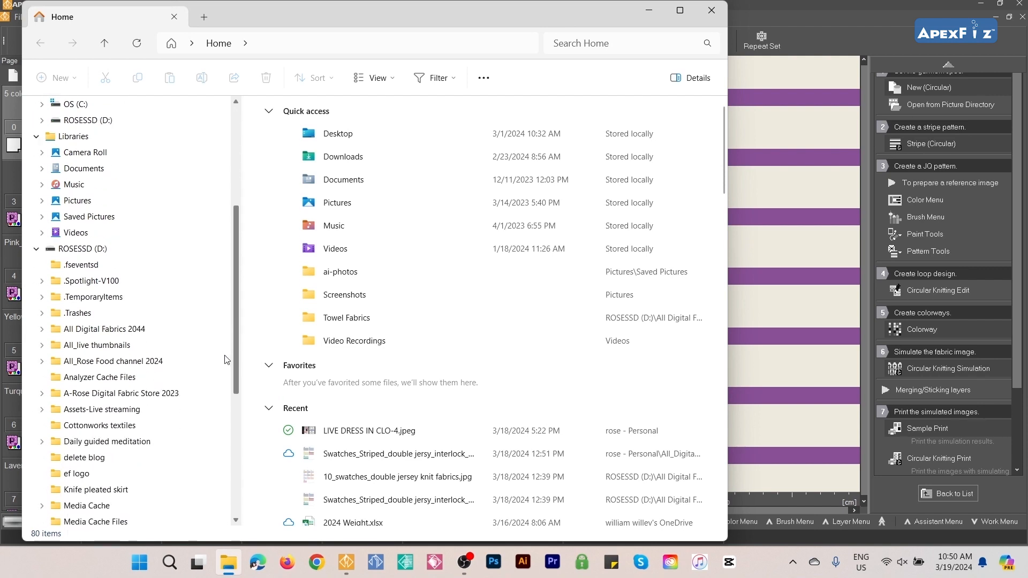
left_click(129, 330)
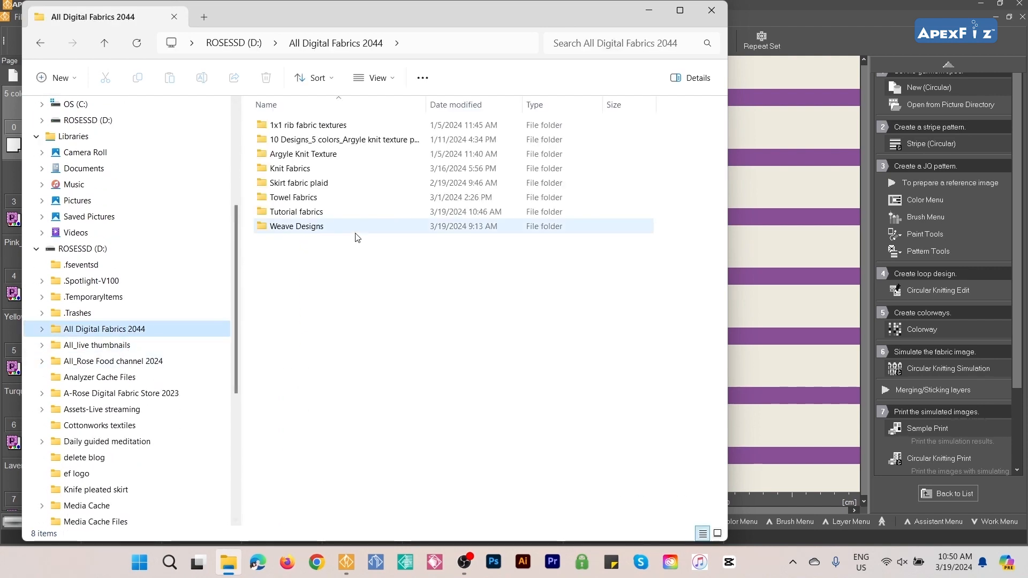
double_click(300, 212)
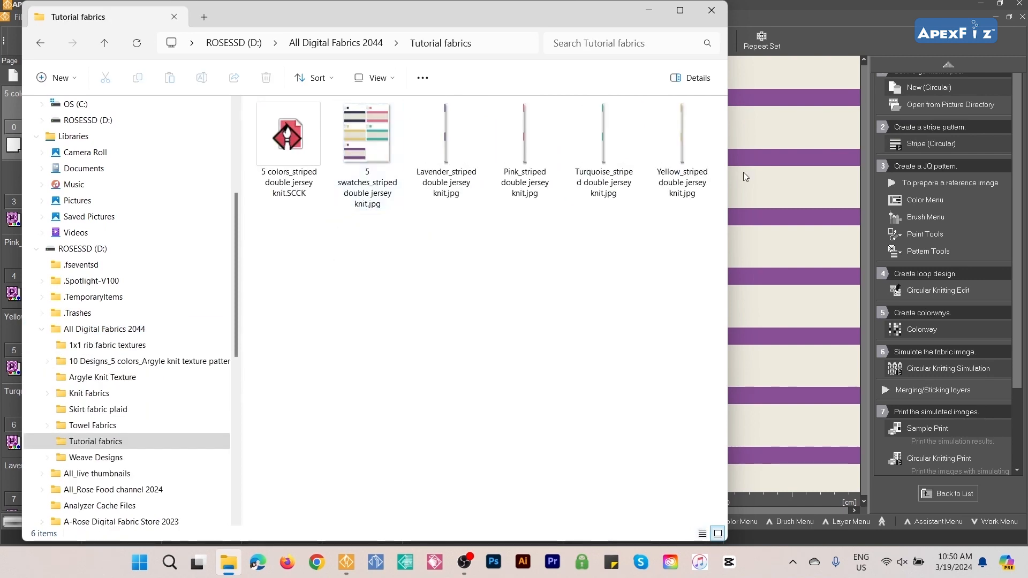
- View the saved swatch page and lavender fabric image, then return to APEXFiz
double_click(367, 134)
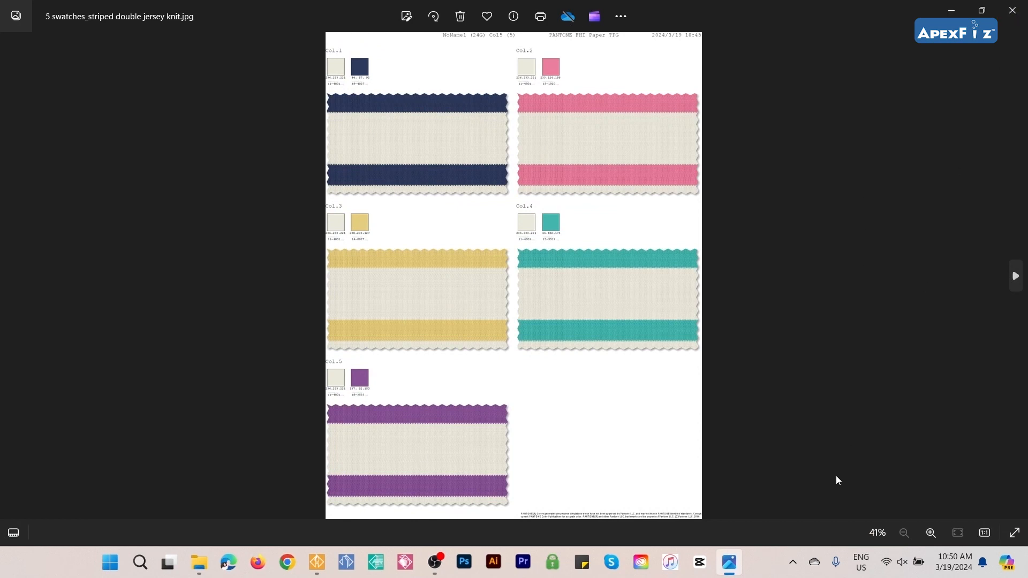
left_click(1012, 10)
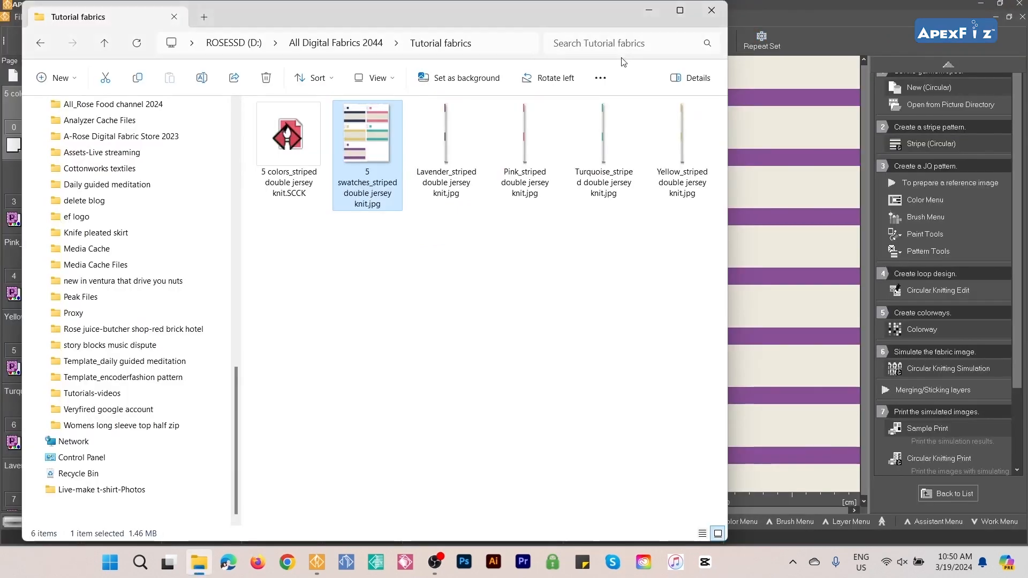
double_click(451, 137)
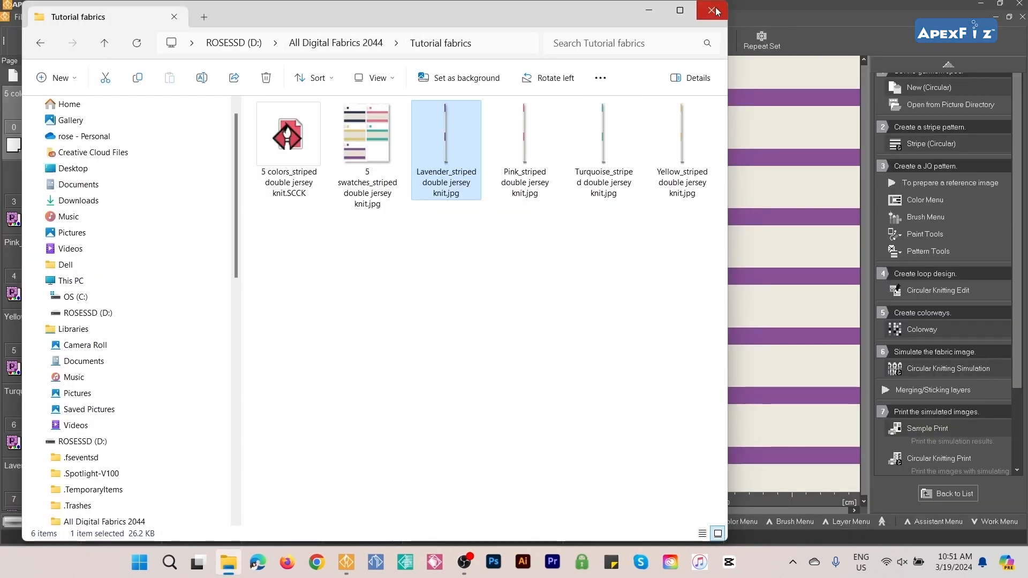
left_click_drag(578, 10, 647, 19)
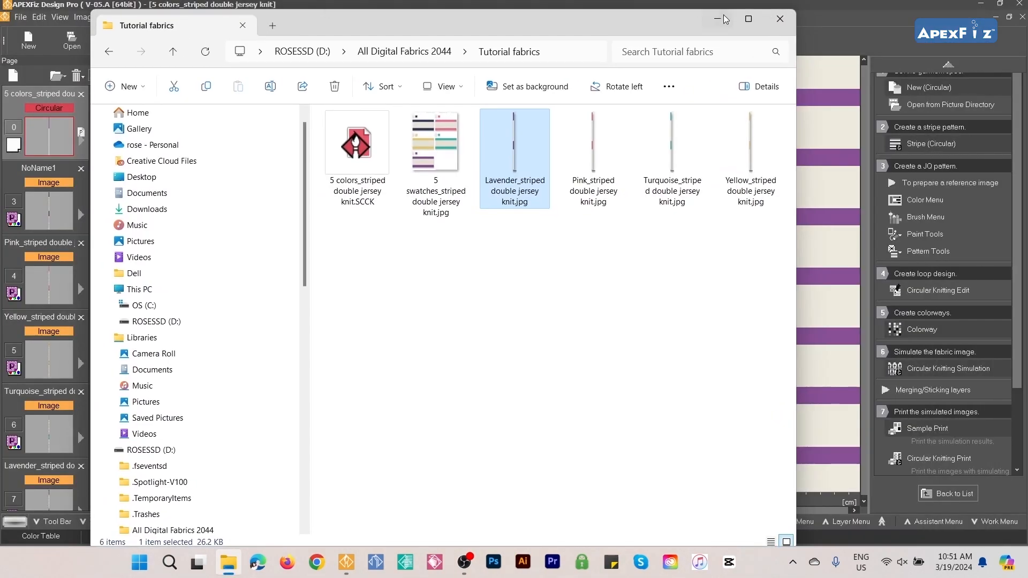
left_click(718, 20)
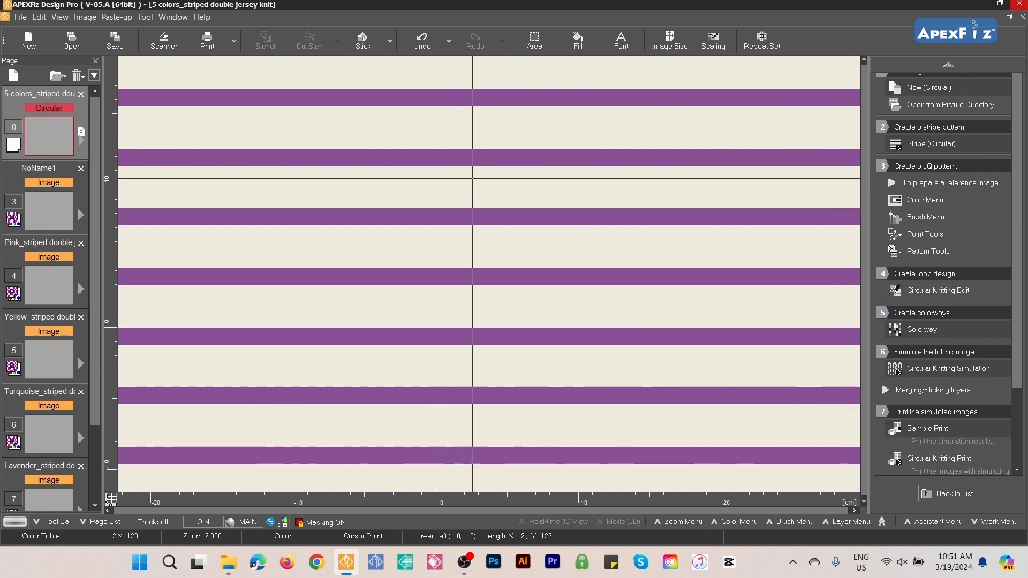
- Close all open pages without saving changes to any of them
left_click_drag(96, 132, 96, 156)
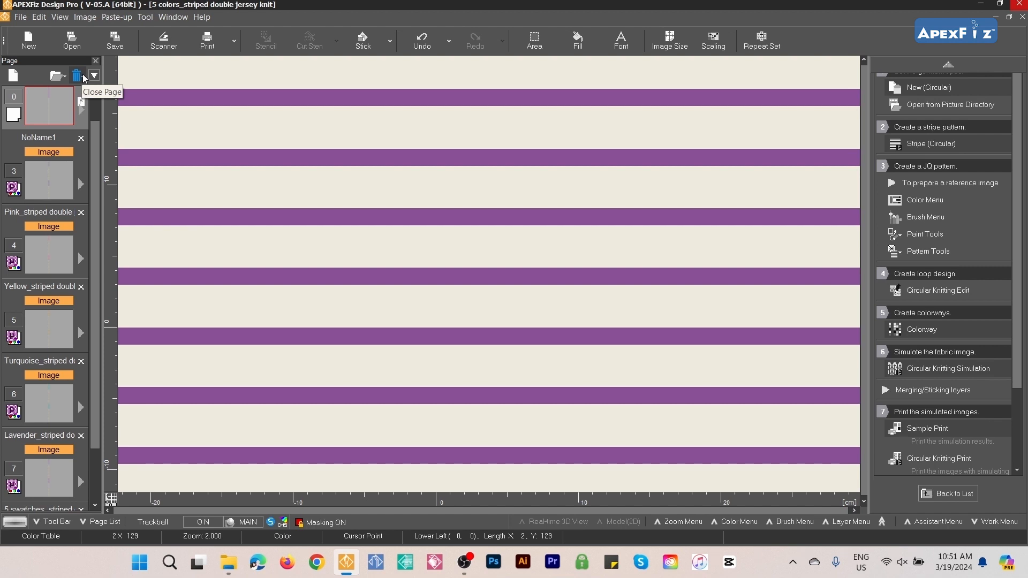
left_click(83, 78)
left_click(128, 123)
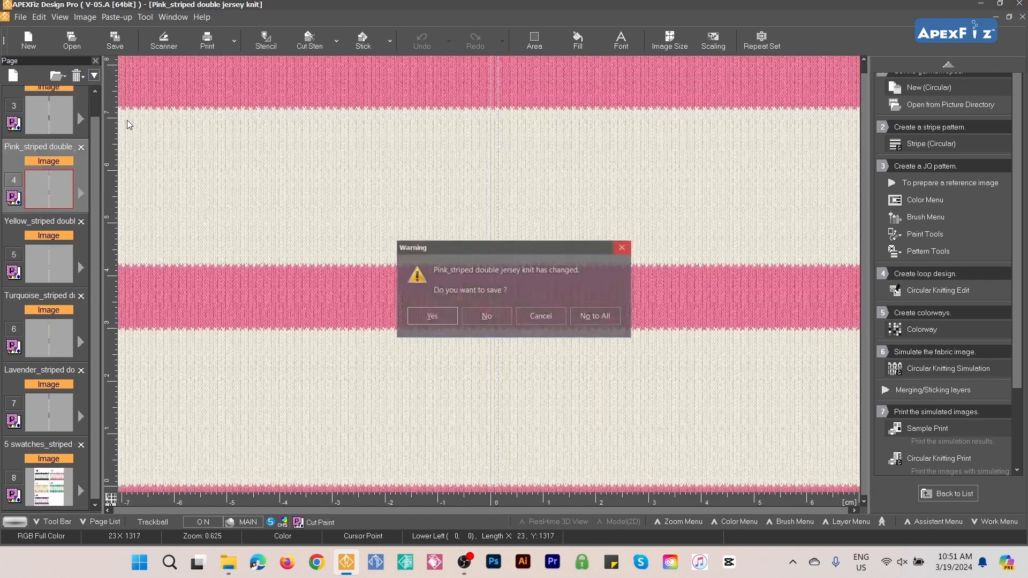
left_click(600, 318)
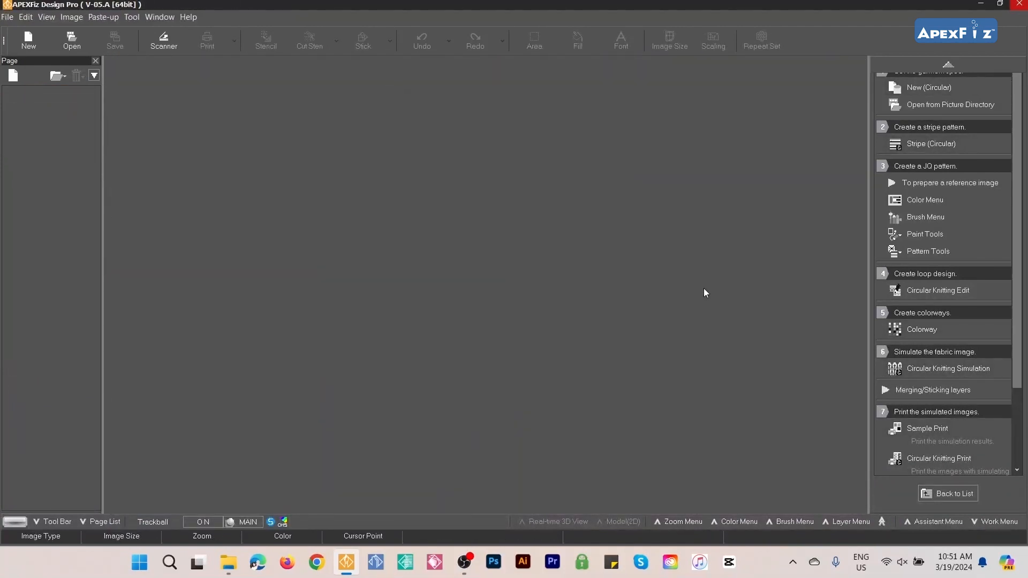
- Start a new fabric from the Weave Design (New Pattern) workflow and name it "Skirt hounds tooth"
scroll(959, 257, "down", 3)
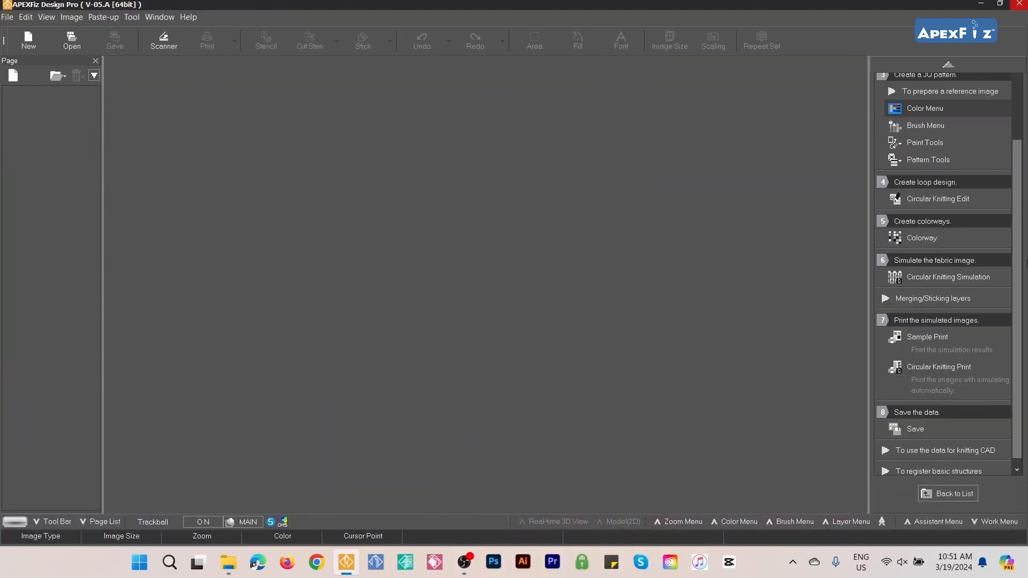
left_click(950, 495)
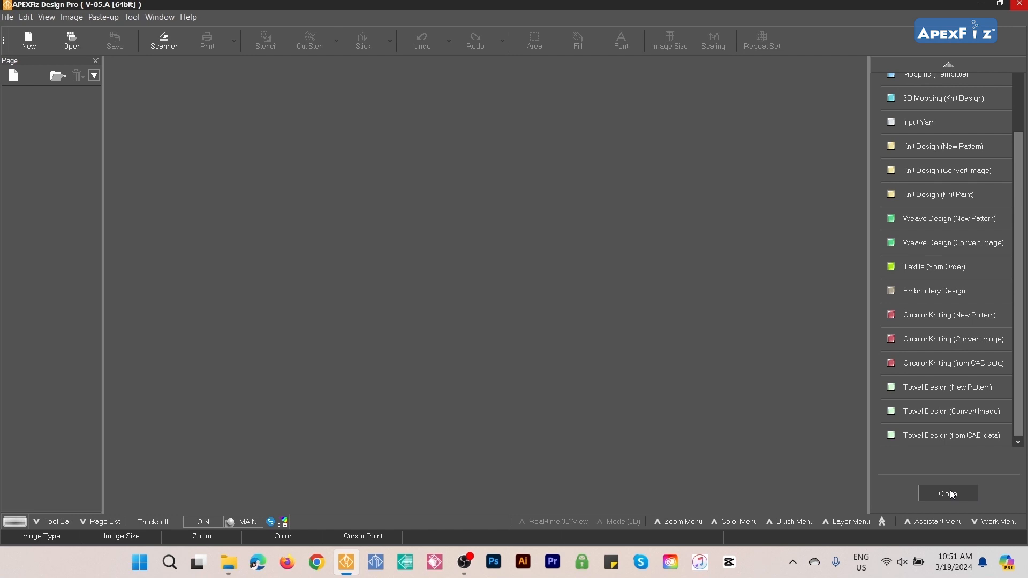
mouse_move(922, 317)
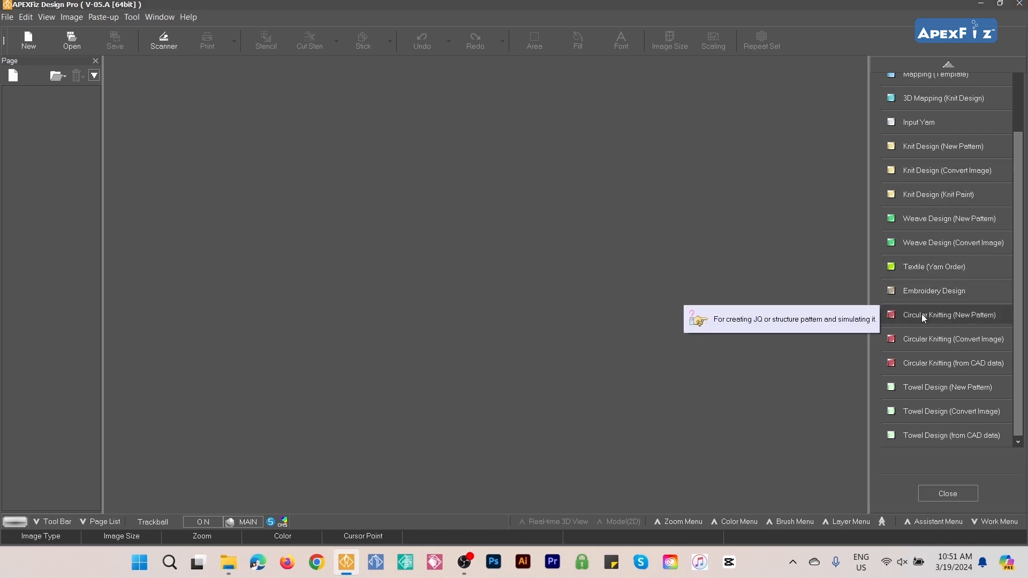
left_click(946, 221)
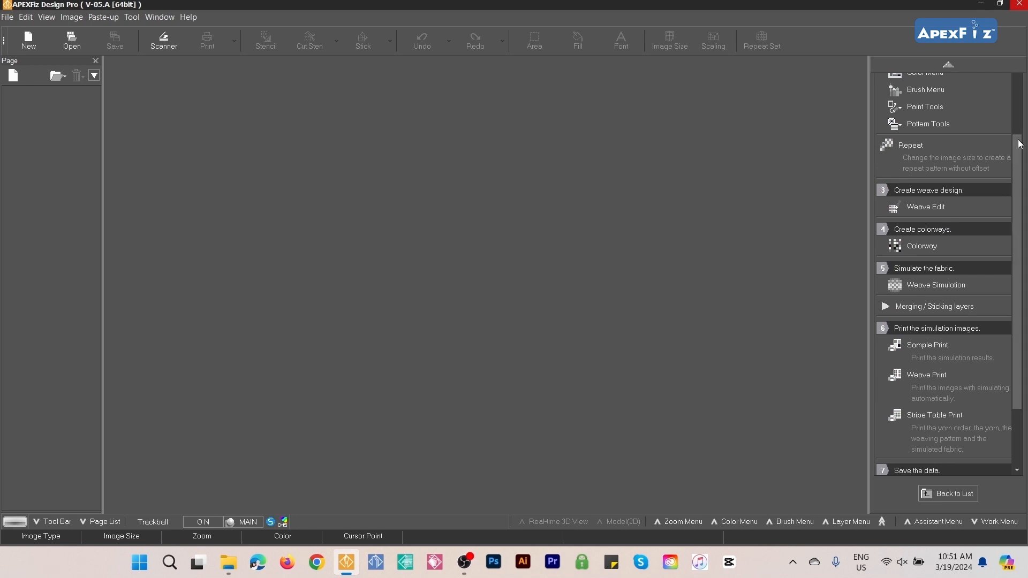
left_click_drag(1017, 140, 1018, 63)
left_click(919, 88)
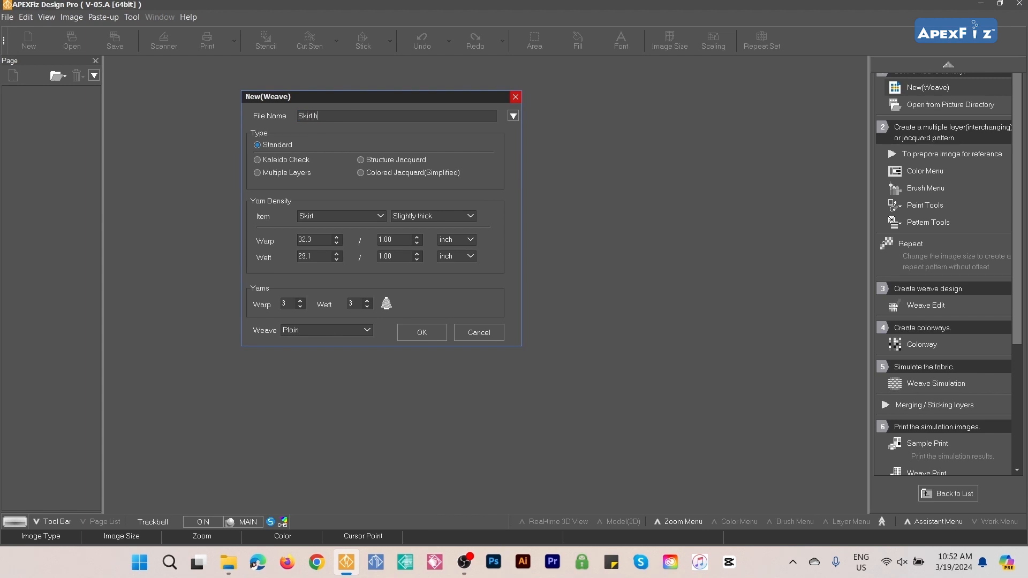
type("Skirt hon")
key("BackSpace")
type("unds tooth")
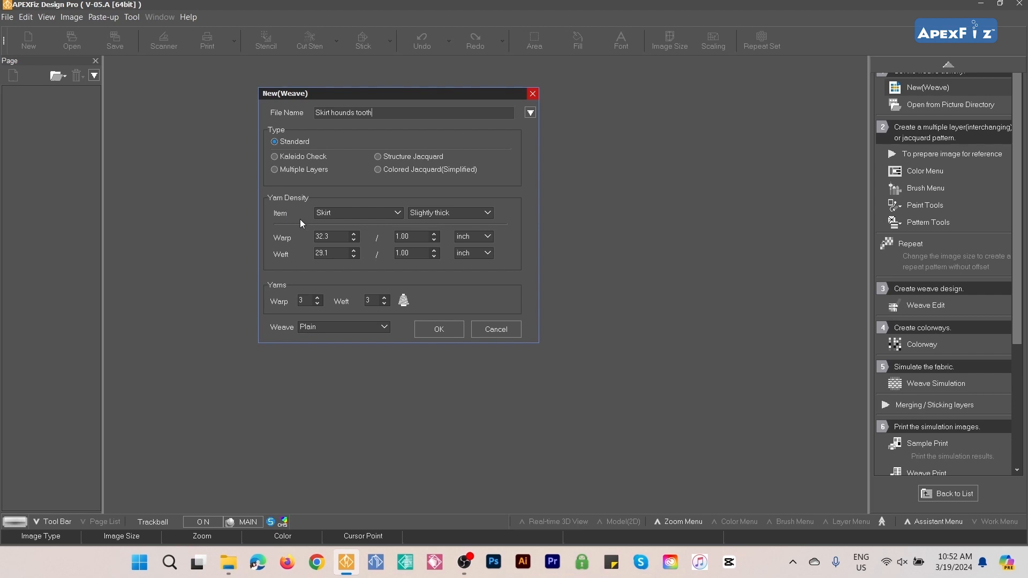
- Set the yarn density to the Skirt item with Slightly thick and create the weave
left_click(395, 214)
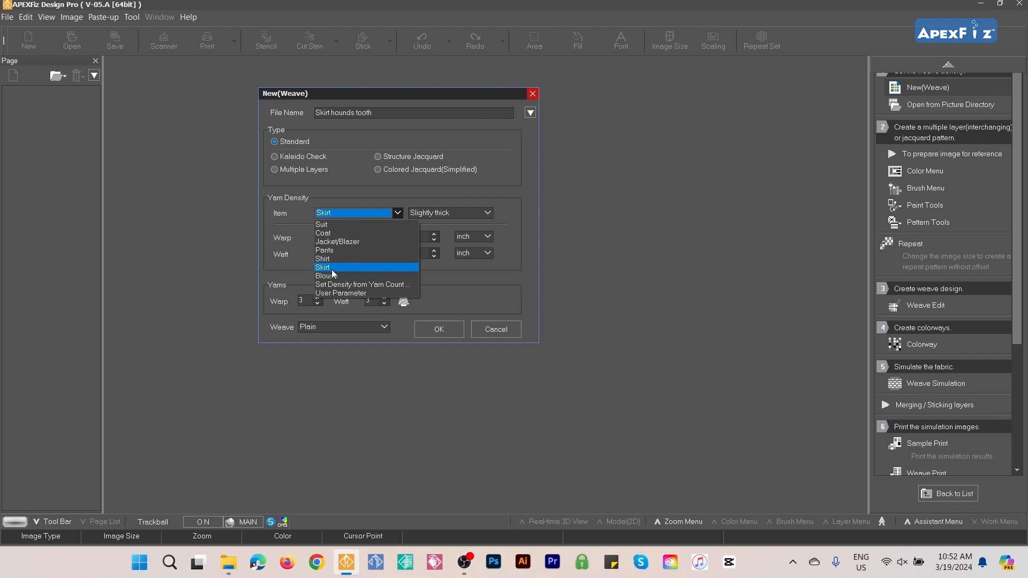
left_click(378, 234)
left_click(398, 213)
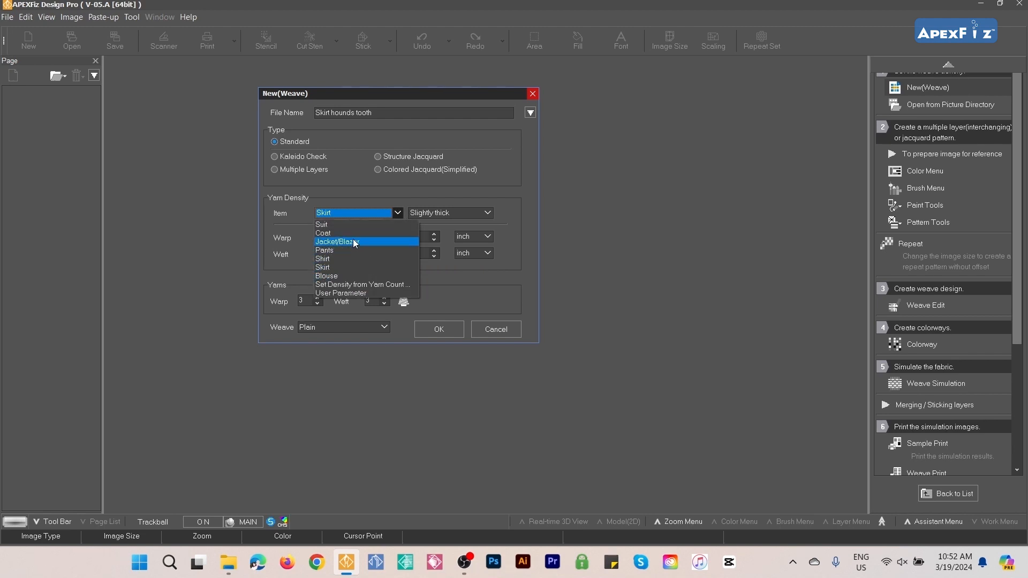
left_click(342, 267)
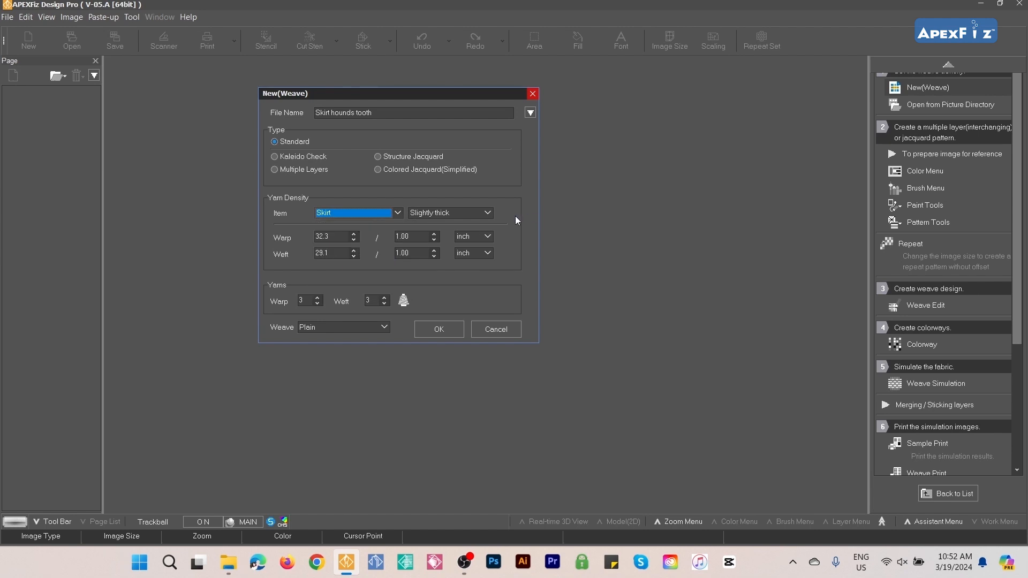
left_click(476, 213)
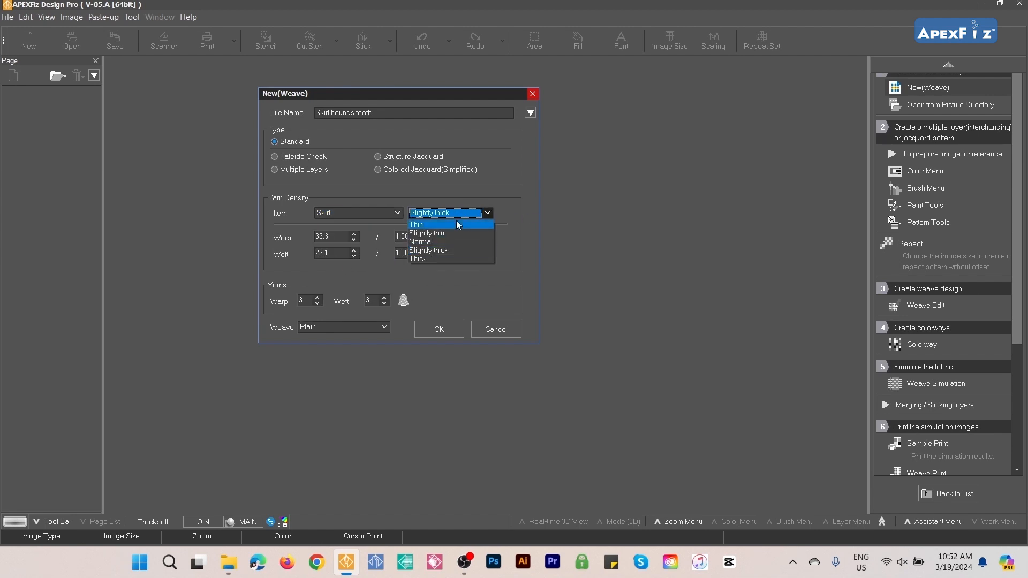
left_click(458, 250)
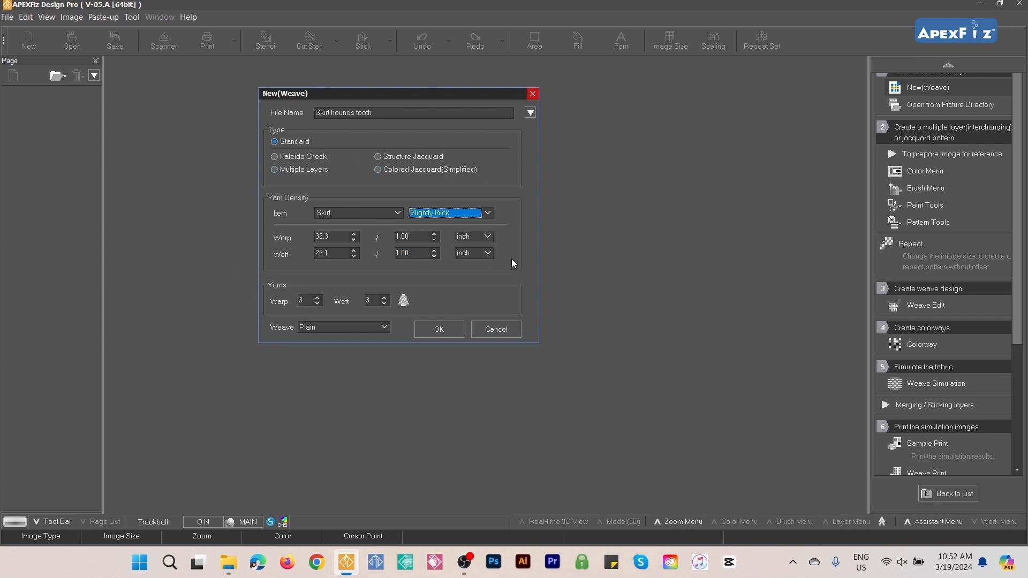
left_click(438, 329)
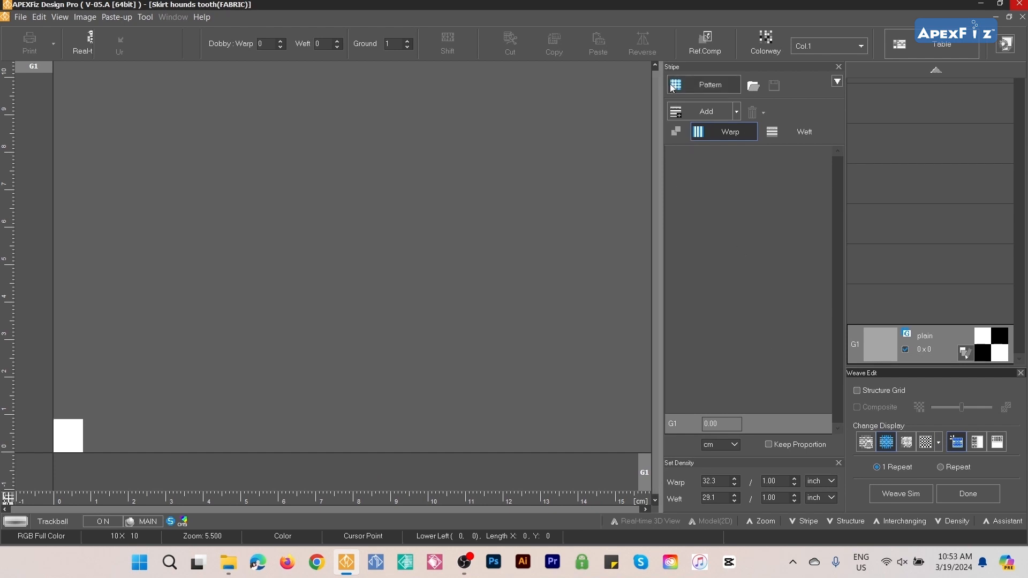
- Apply the "hound's tooth" check pattern to the weave and finish weave editing with the repeat display on
left_click(712, 85)
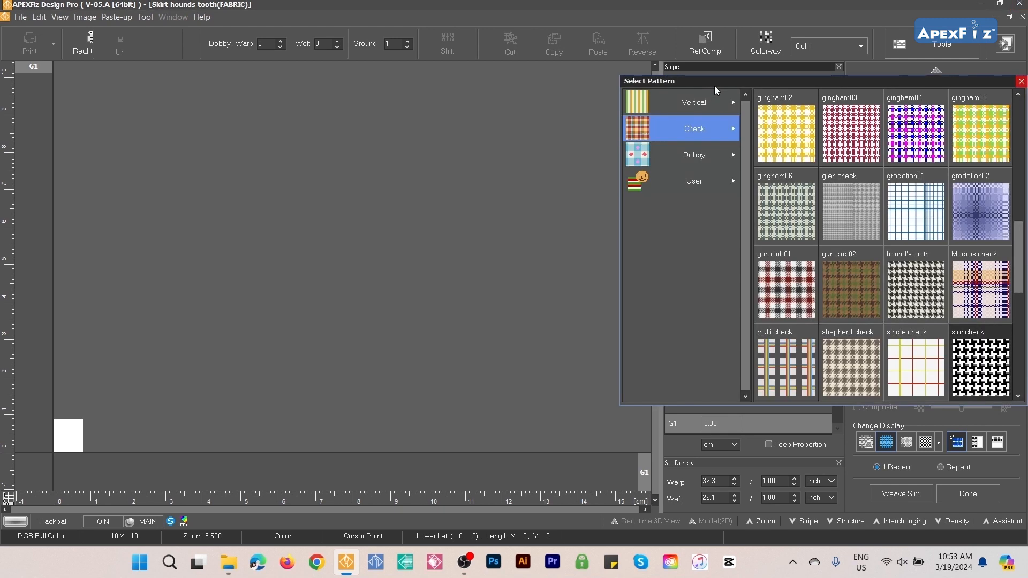
scroll(857, 299, "down", 2)
scroll(855, 307, "down", 2)
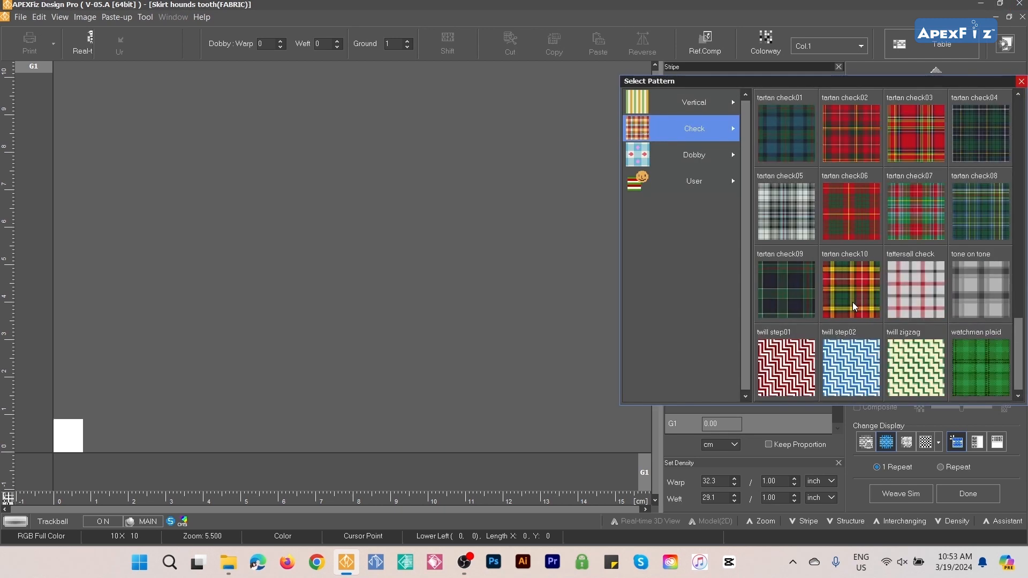
scroll(856, 307, "up", 8)
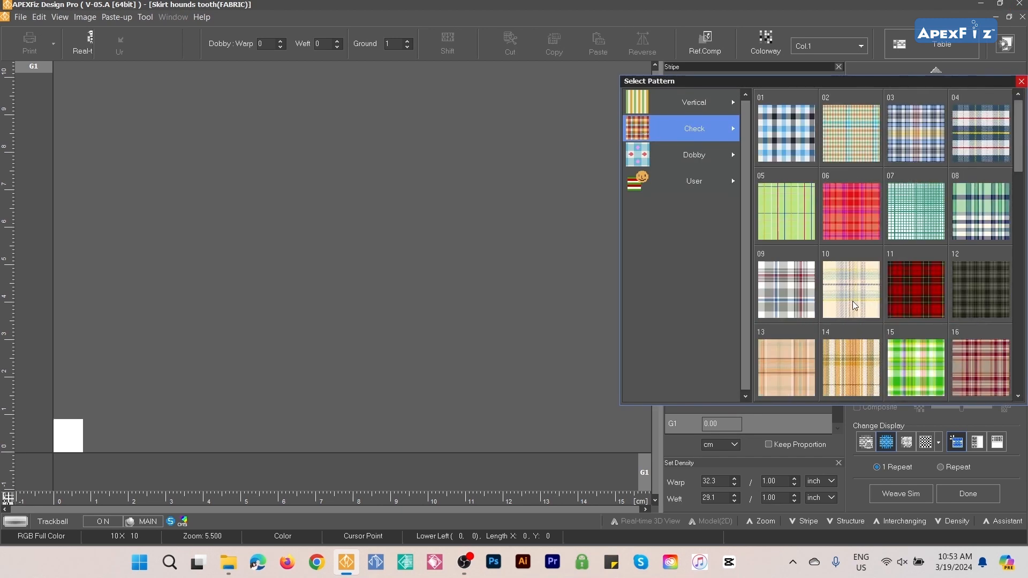
scroll(860, 251, "down", 5)
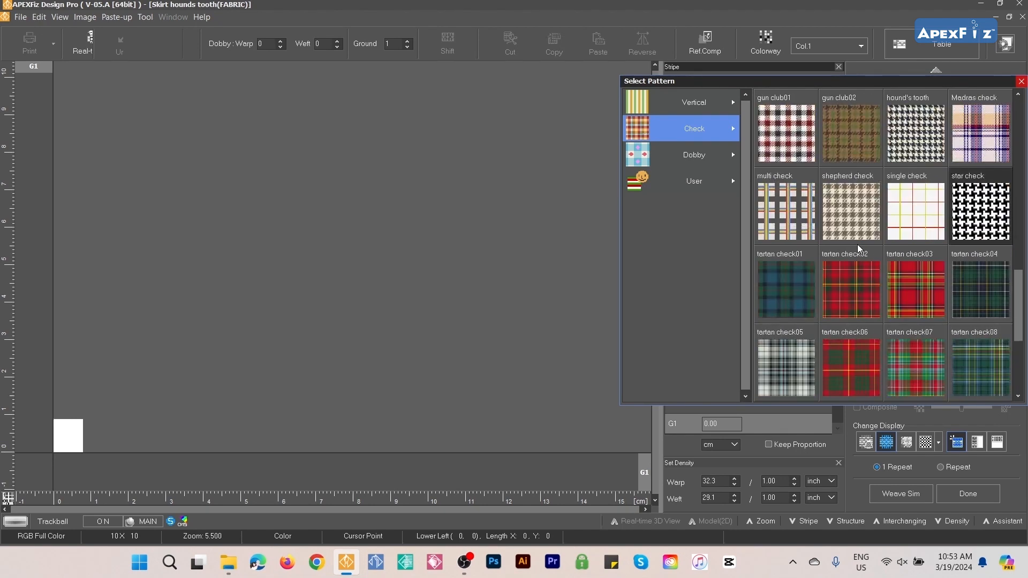
scroll(859, 249, "up", 3)
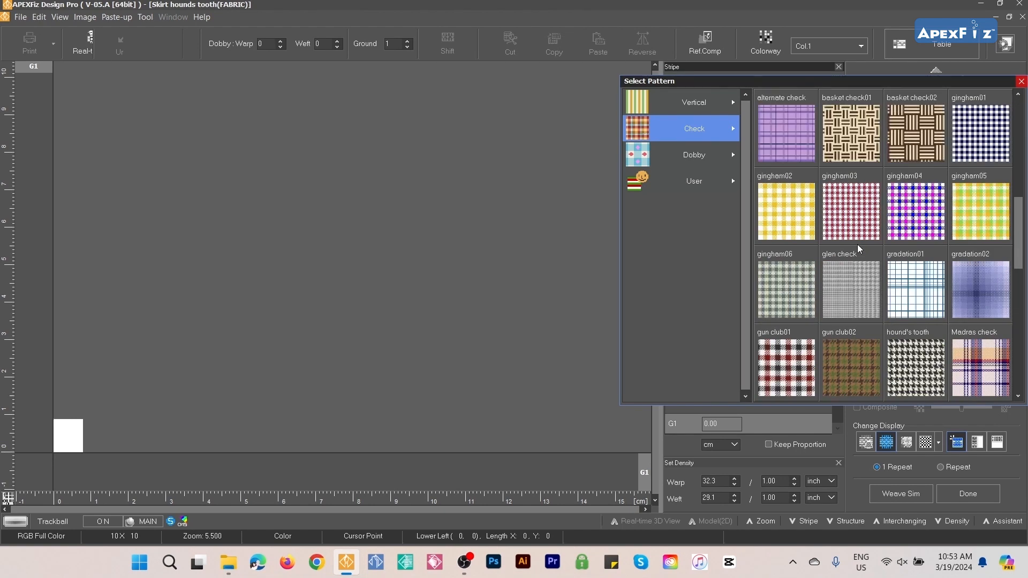
scroll(859, 249, "up", 3)
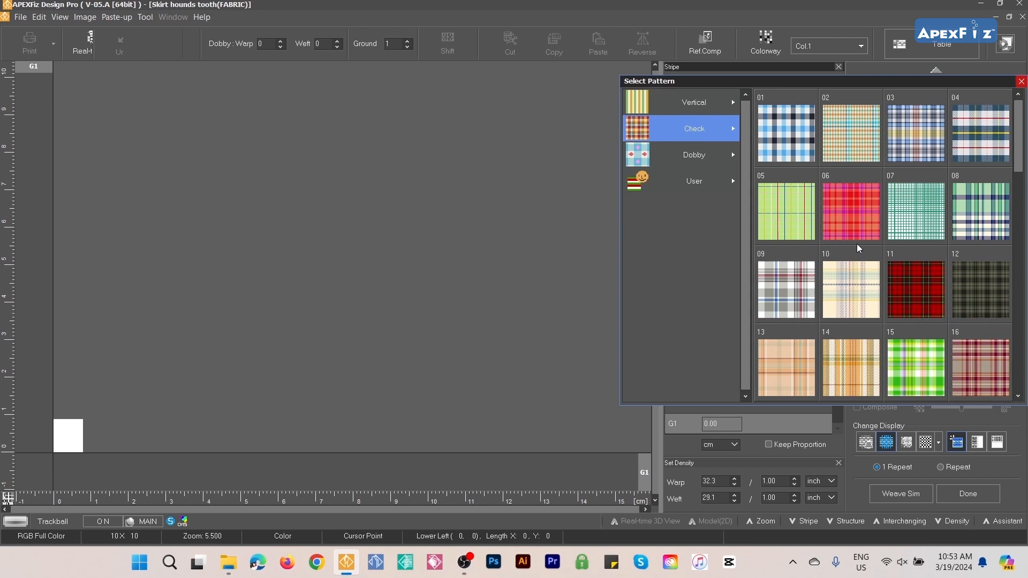
scroll(859, 249, "down", 5)
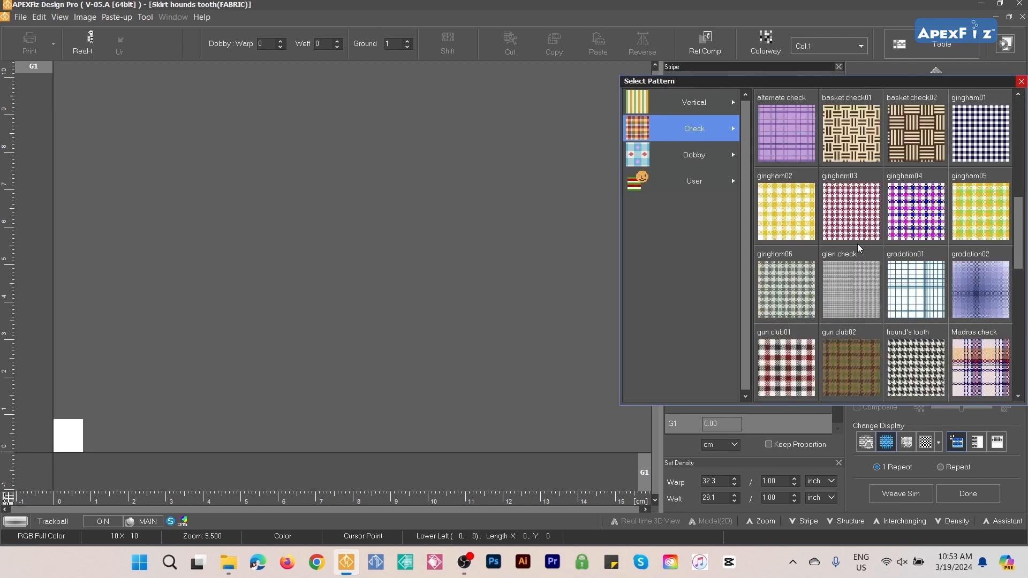
left_click(911, 368)
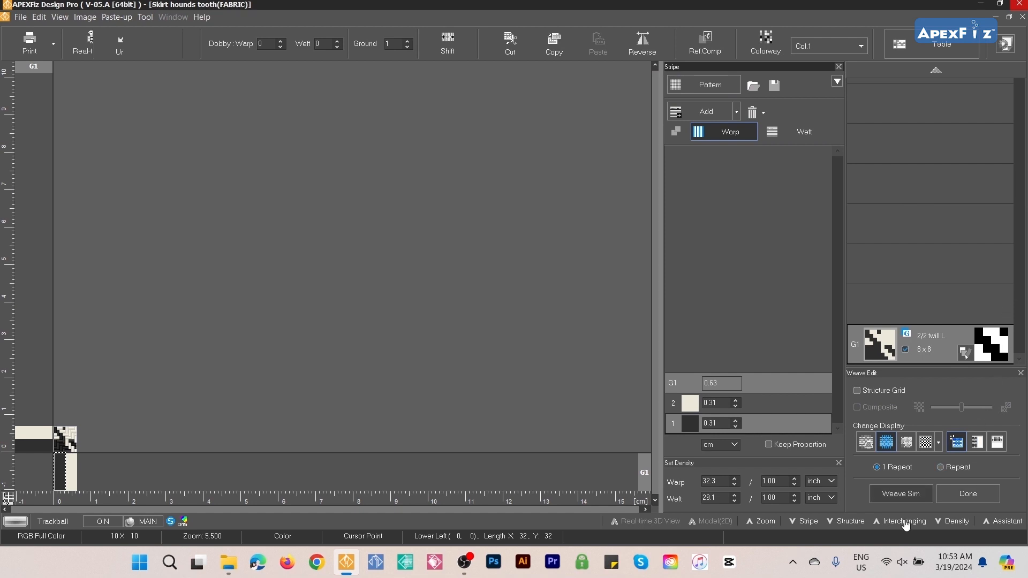
left_click(941, 468)
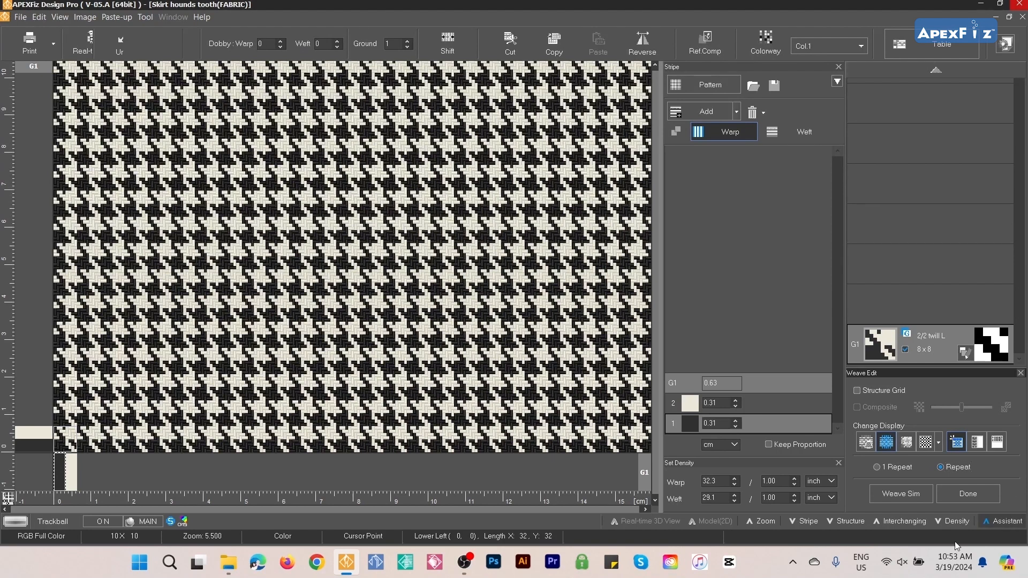
left_click(962, 494)
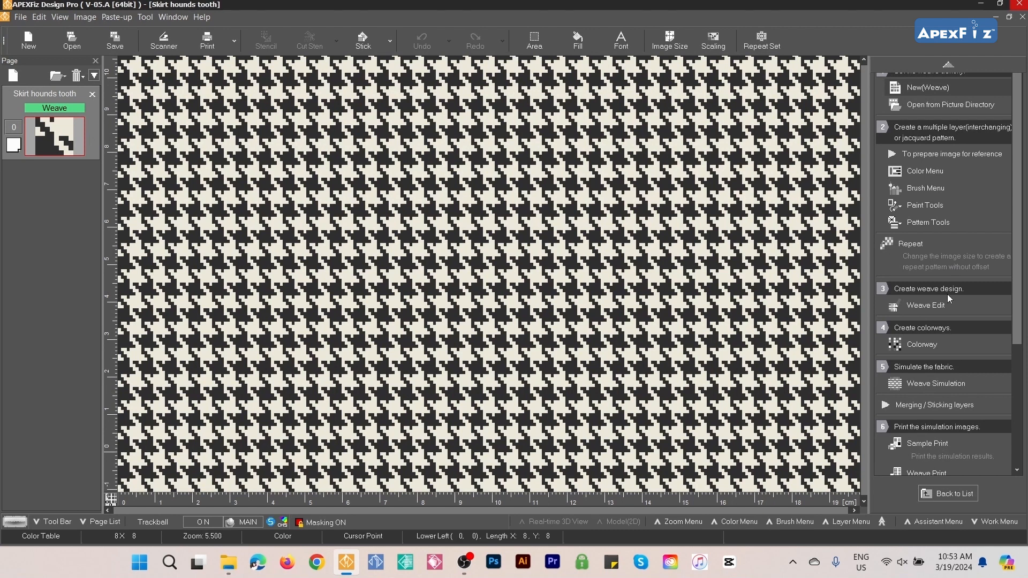
- Add a second colorway with its dark yarn recolored to pink PANTONE 15-2210, and finish the colorway editing
left_click(927, 345)
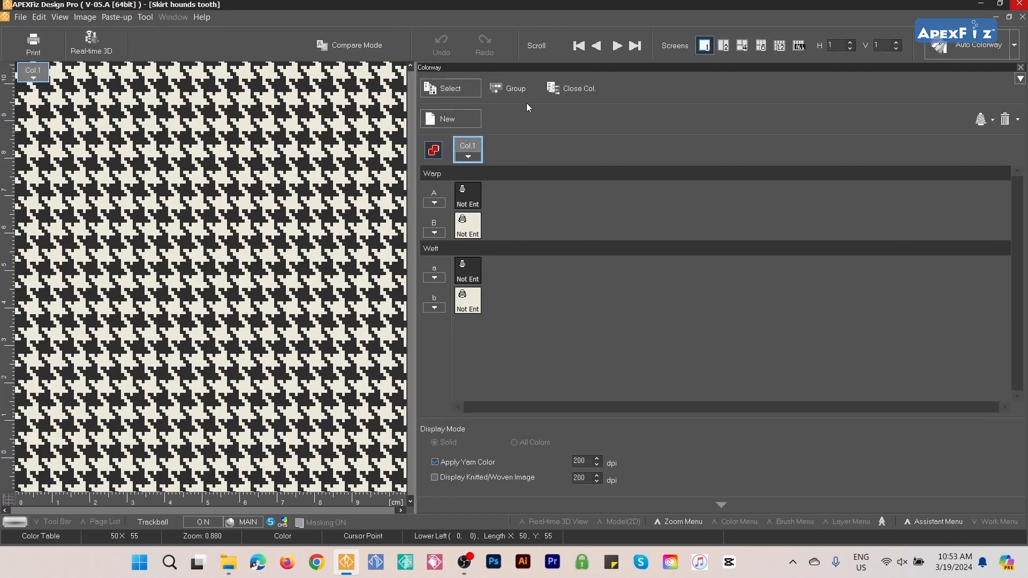
left_click(464, 119)
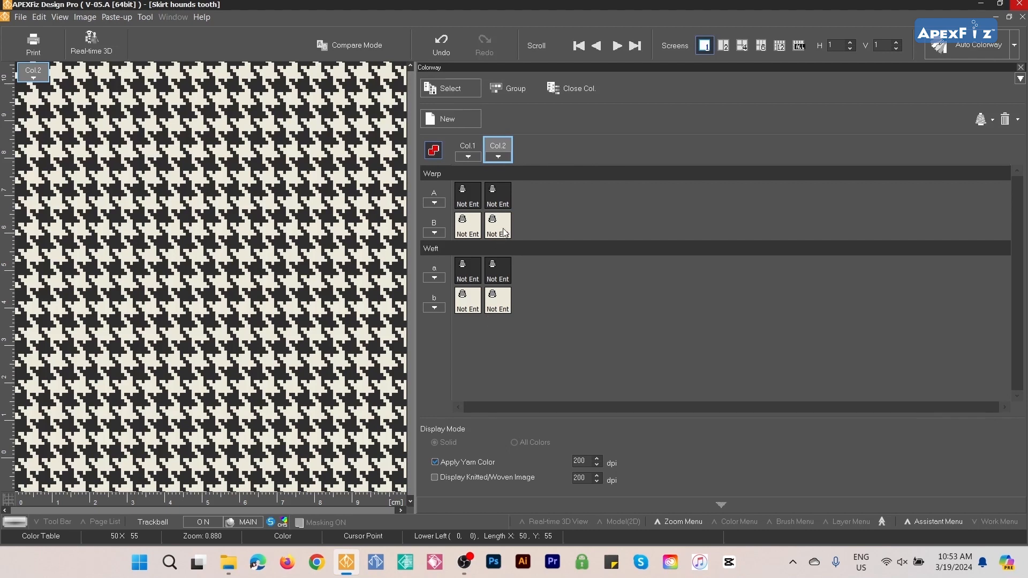
double_click(502, 192)
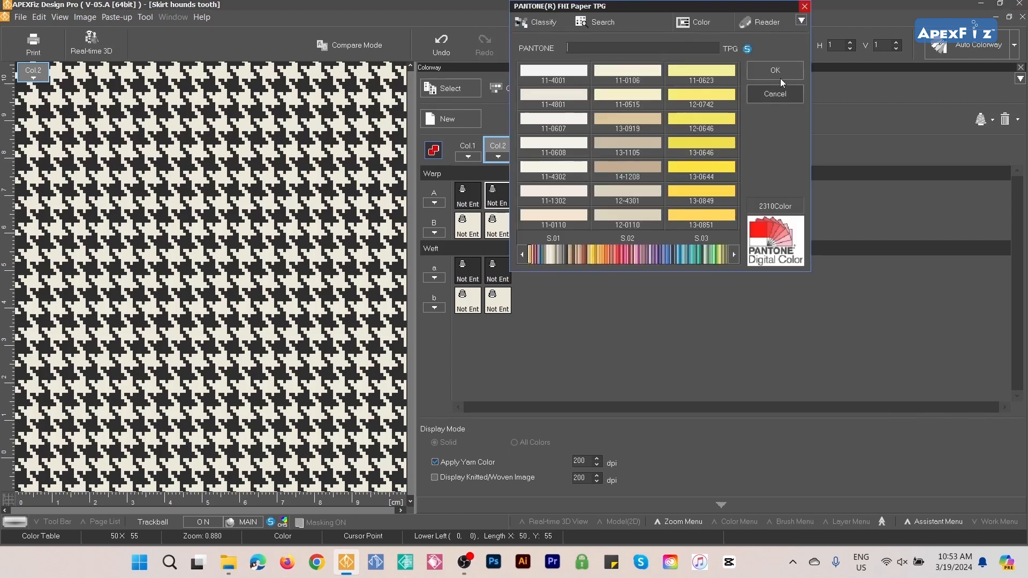
left_click(641, 252)
left_click(635, 253)
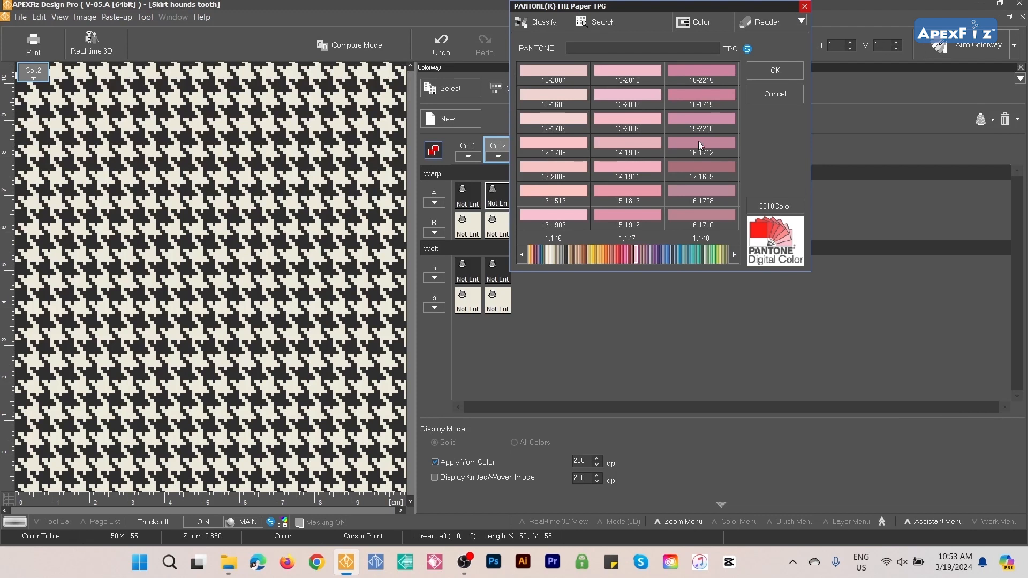
left_click(702, 118)
left_click(772, 67)
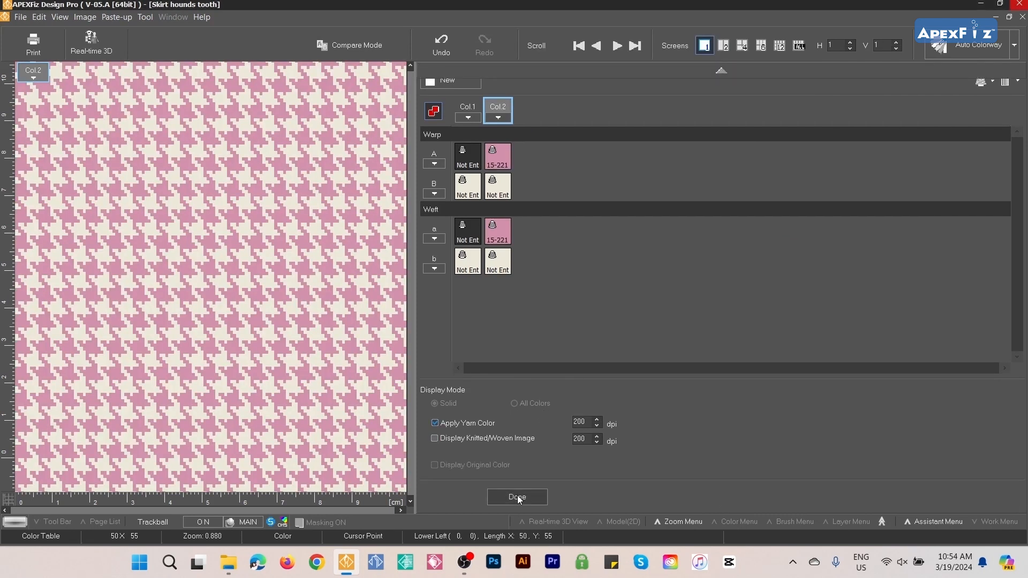
left_click(517, 497)
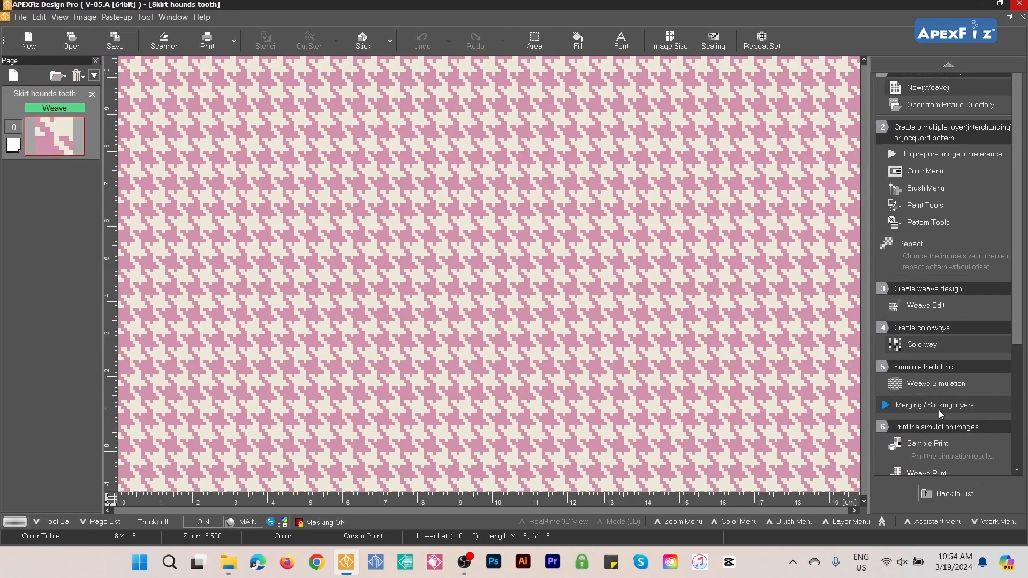
- Set up a weave simulation of the fabric with High contrast and Small random
left_click(921, 384)
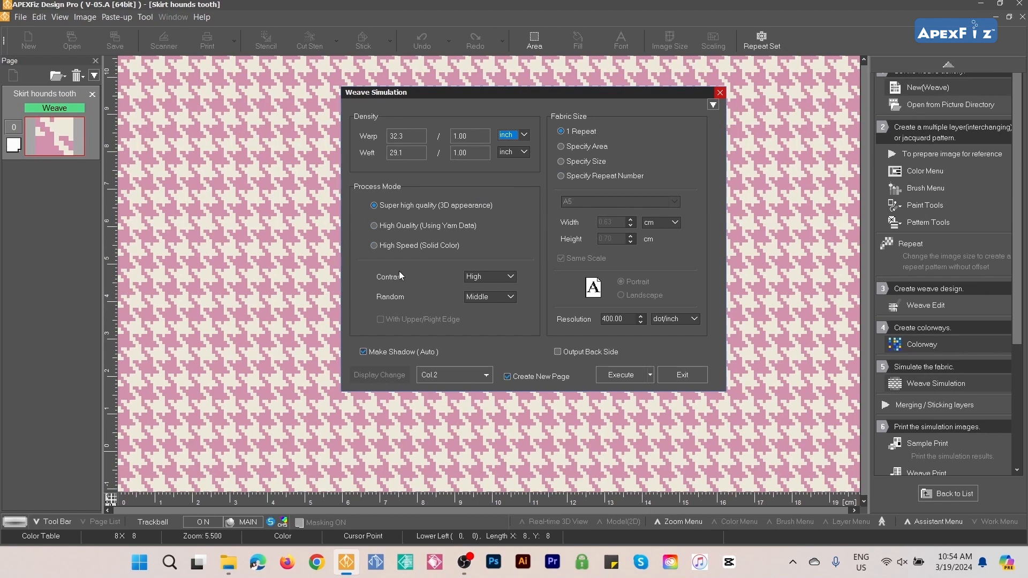
left_click(511, 277)
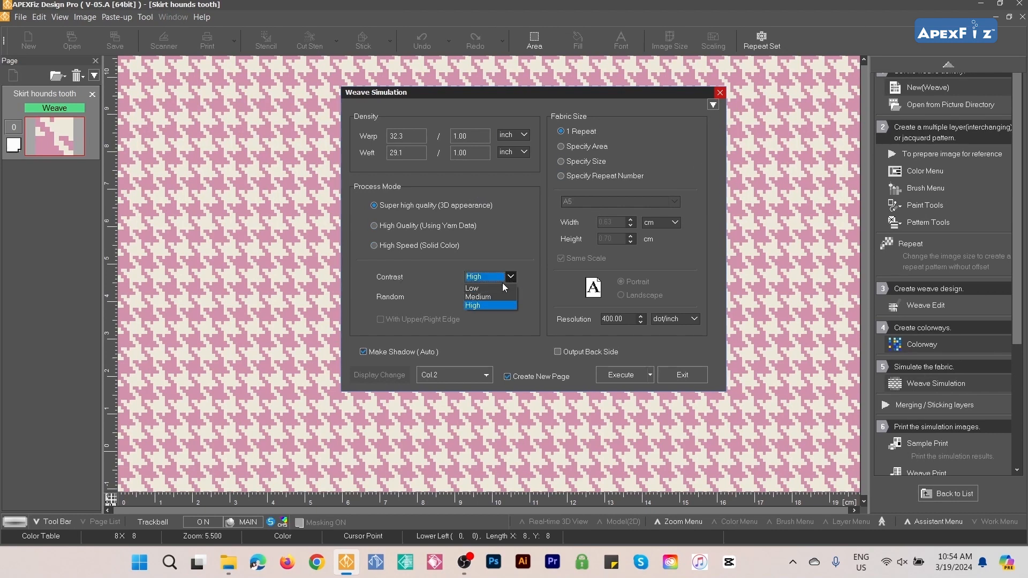
left_click(481, 306)
left_click(511, 298)
left_click(476, 318)
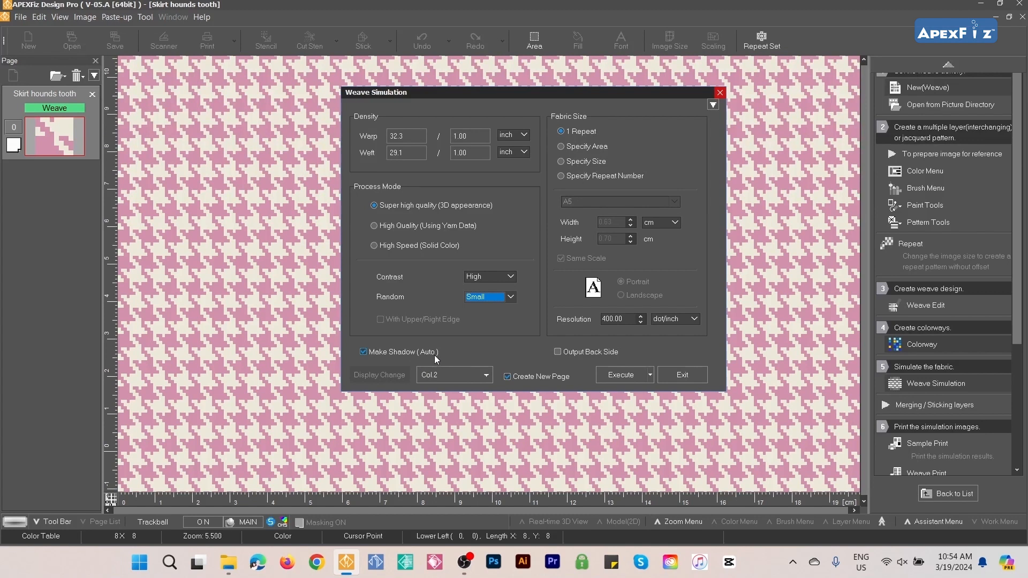
- Choose colorway Col.1 for the weave simulation and look at the additional execution options
left_click(486, 373)
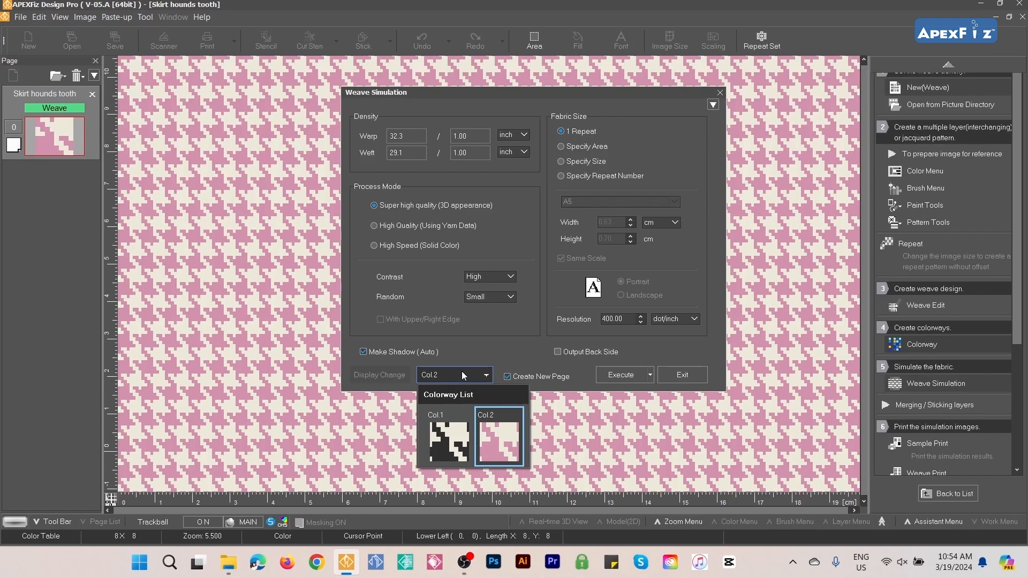
left_click(449, 439)
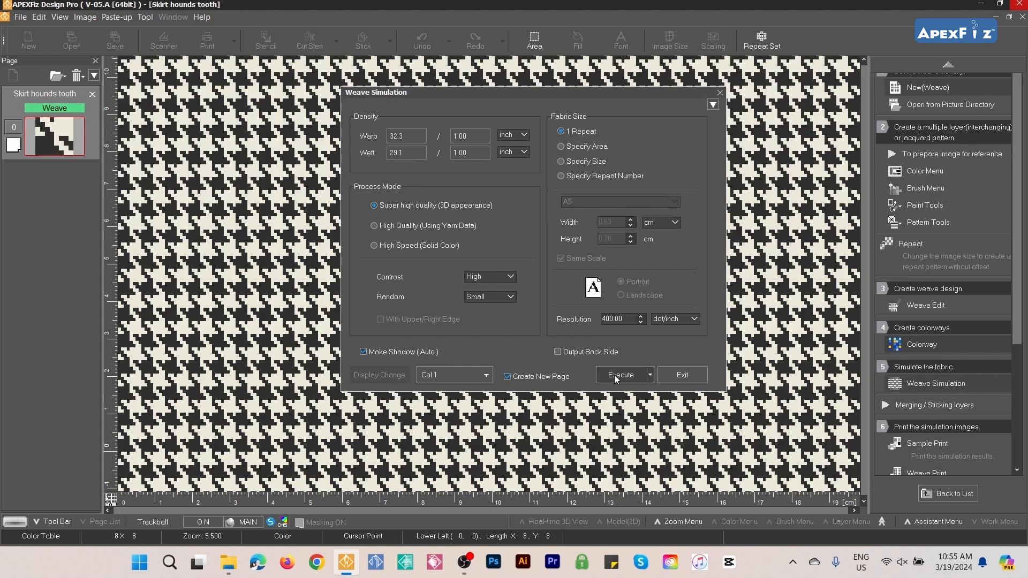
left_click(650, 376)
left_click(650, 375)
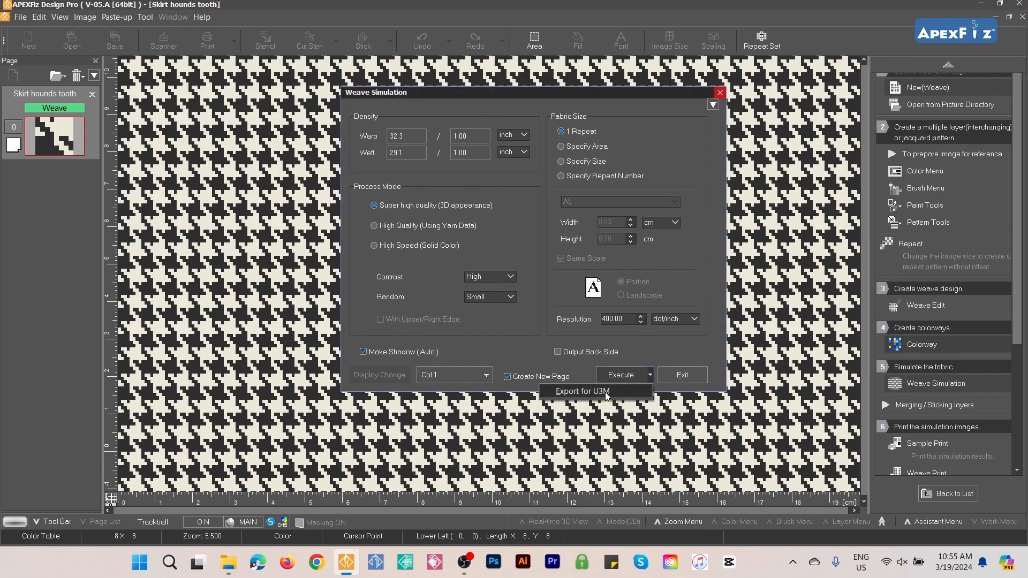
left_click(637, 378)
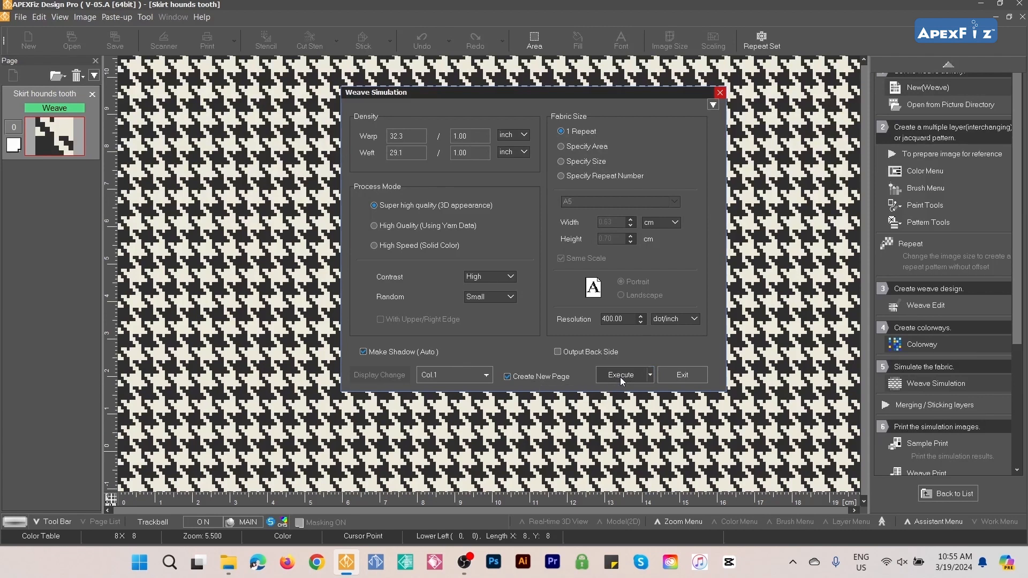
- Start the Col.1 weave simulation and assign the Cotton01 20/1 yarn shape in the yarn setup
left_click(620, 375)
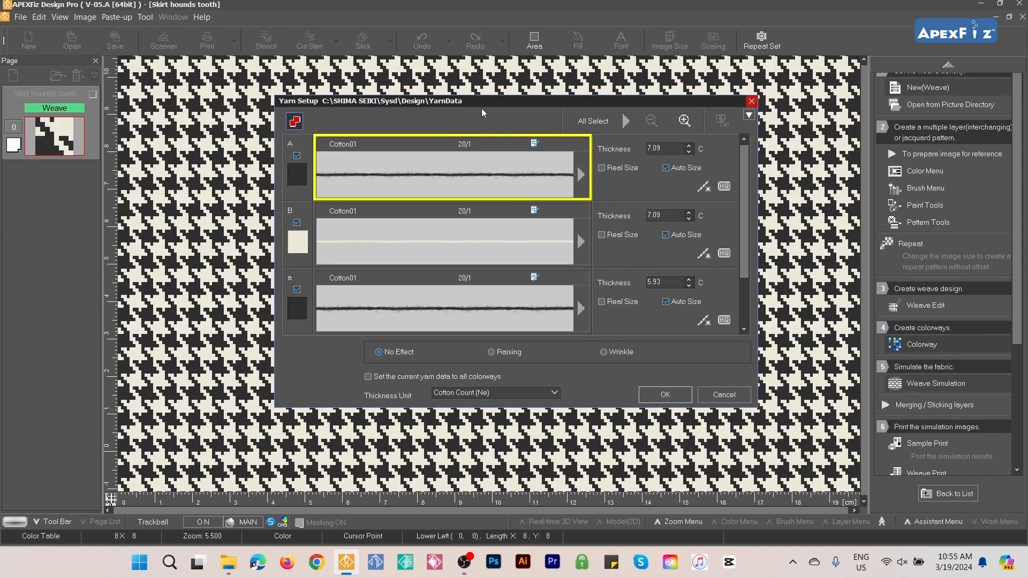
left_click(592, 125)
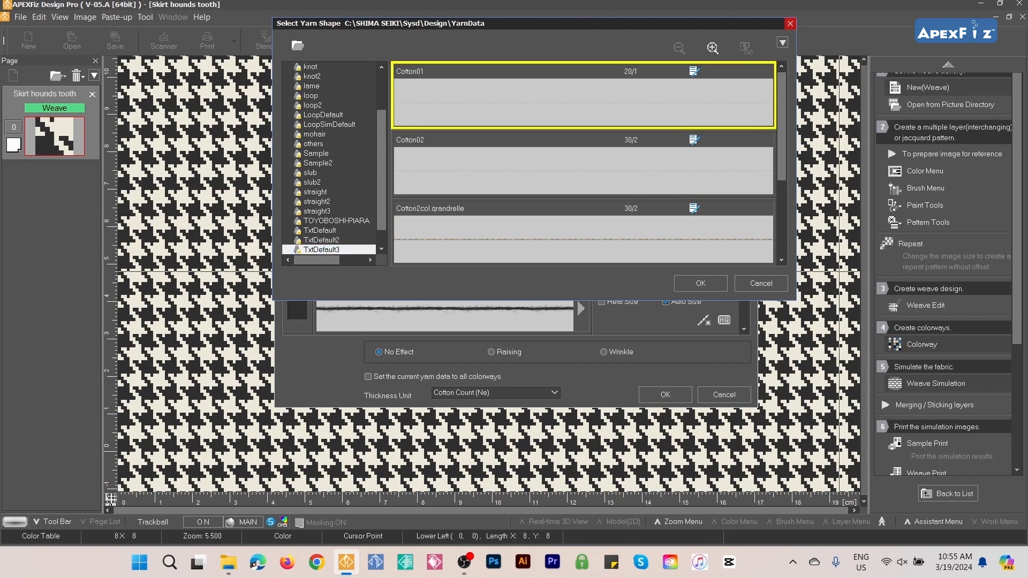
left_click(704, 285)
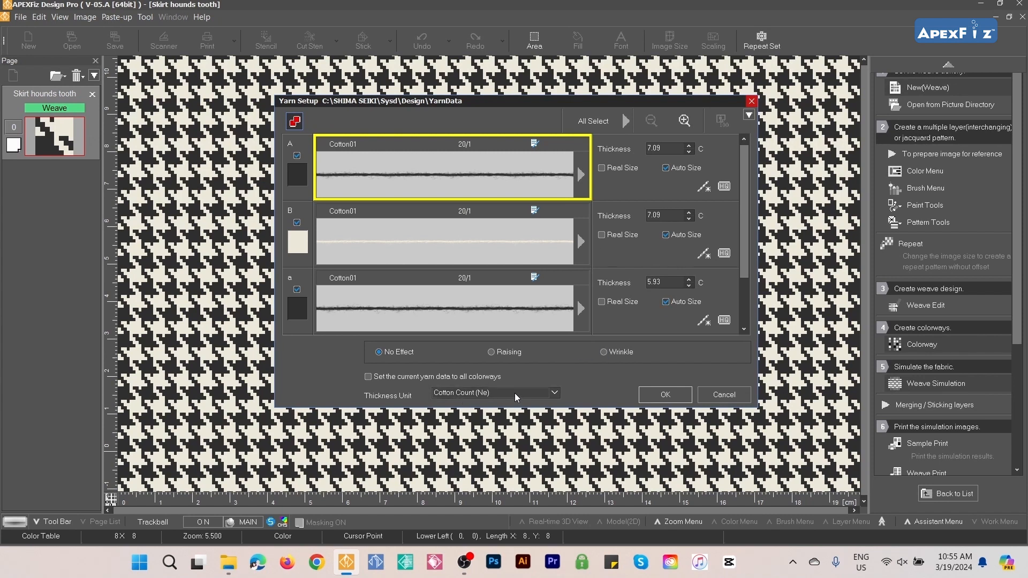
- Keep Cotton Count (Ne) as thickness unit, apply the yarn data to all colorways, and generate the Col.1 fabric simulation
left_click(554, 393)
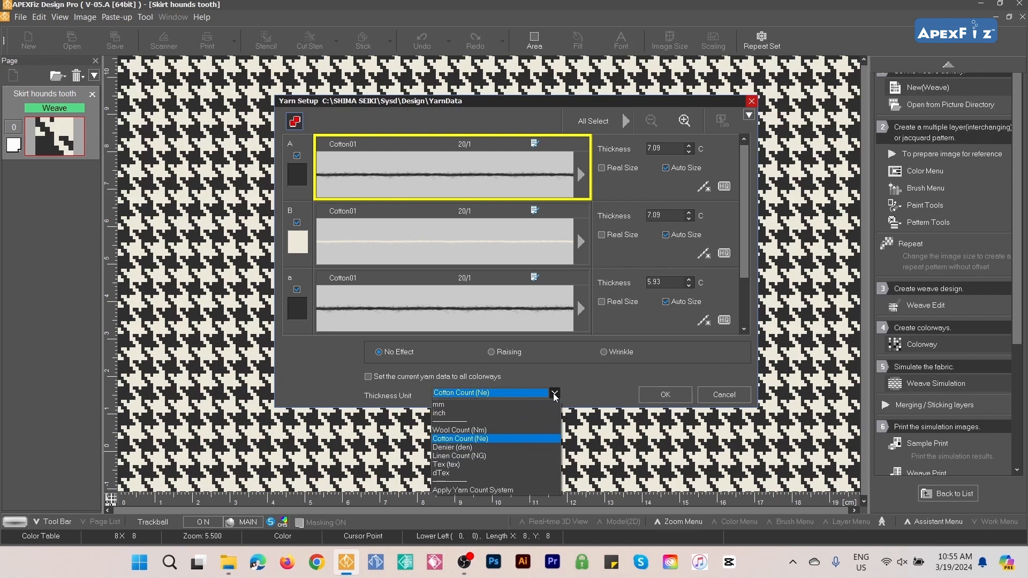
left_click(495, 439)
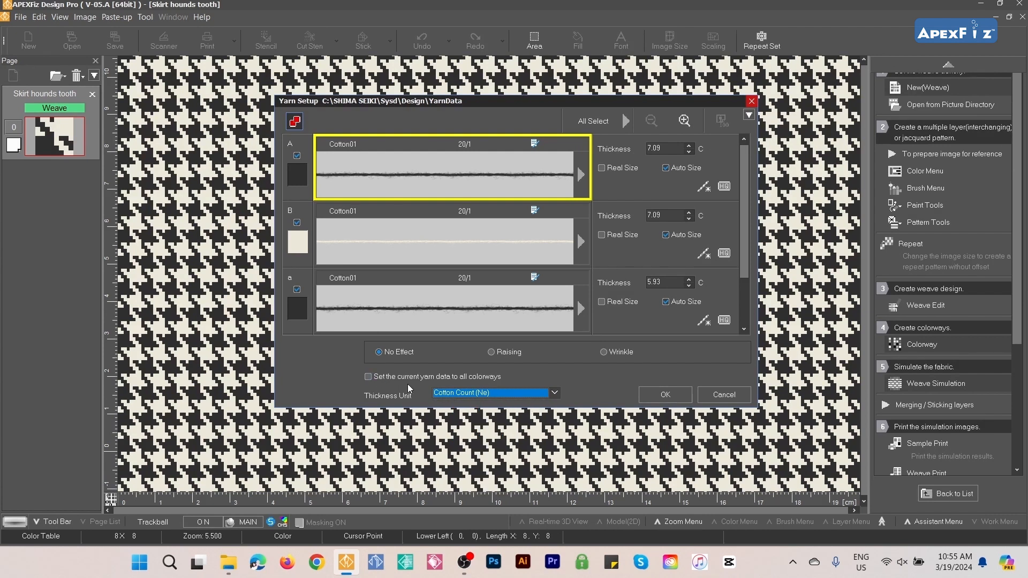
left_click(370, 377)
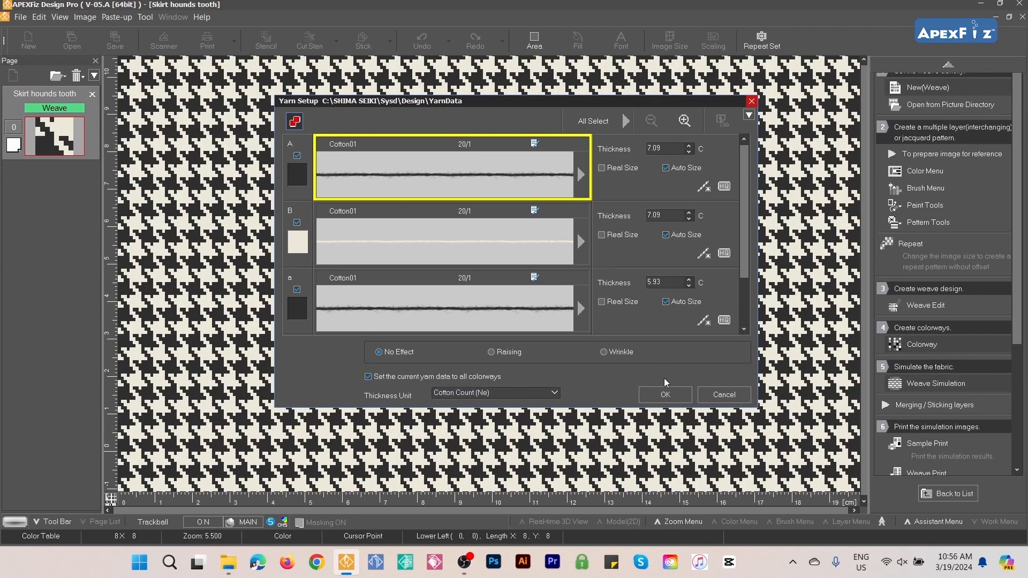
left_click(665, 395)
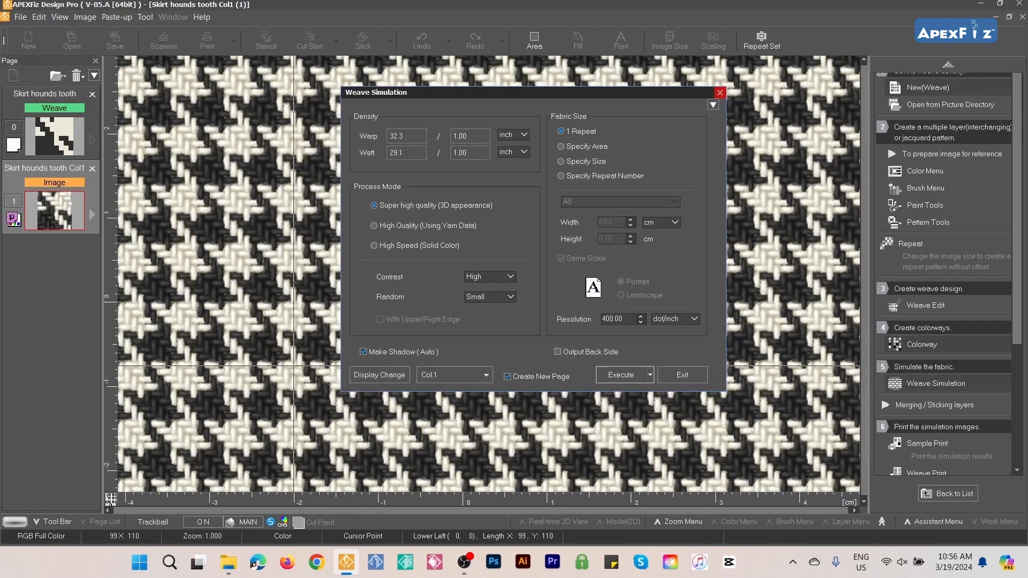
scroll(271, 268, "down", 4)
scroll(270, 268, "up", 2)
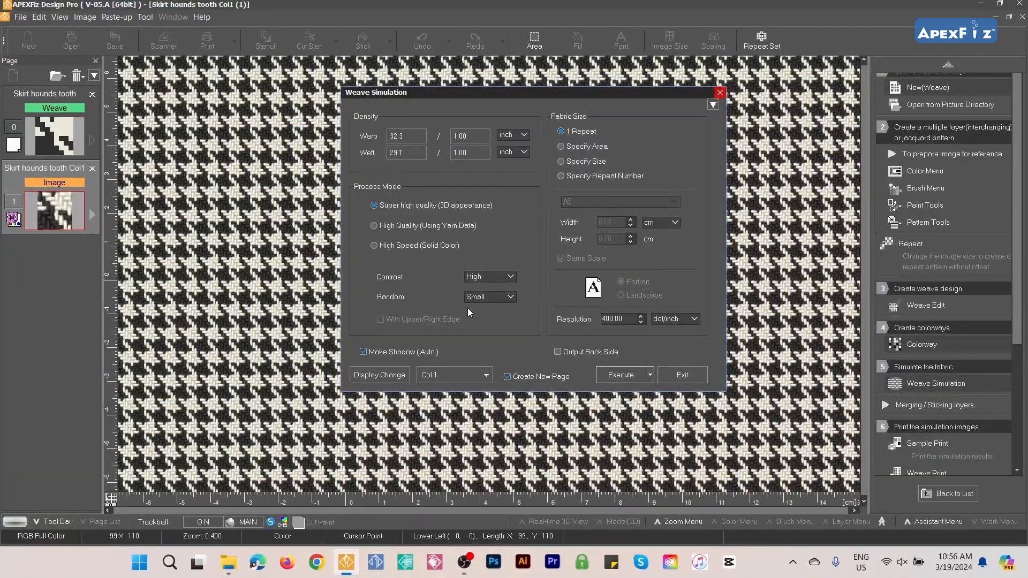
- Simulate colorway Col.2 with the current yarn setup as a new page and leave the weave simulation
left_click(487, 376)
left_click(493, 438)
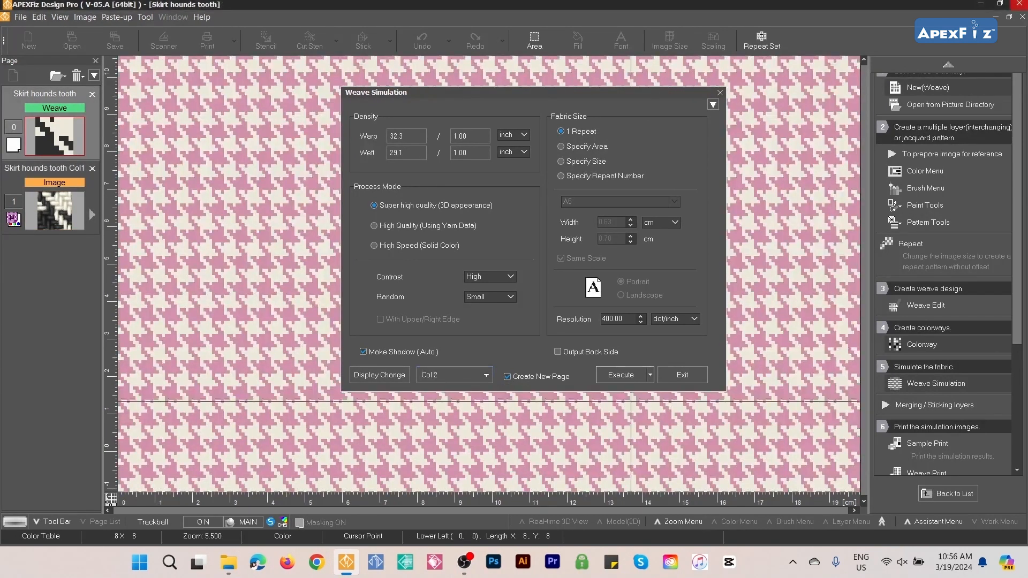
left_click(620, 375)
left_click(670, 391)
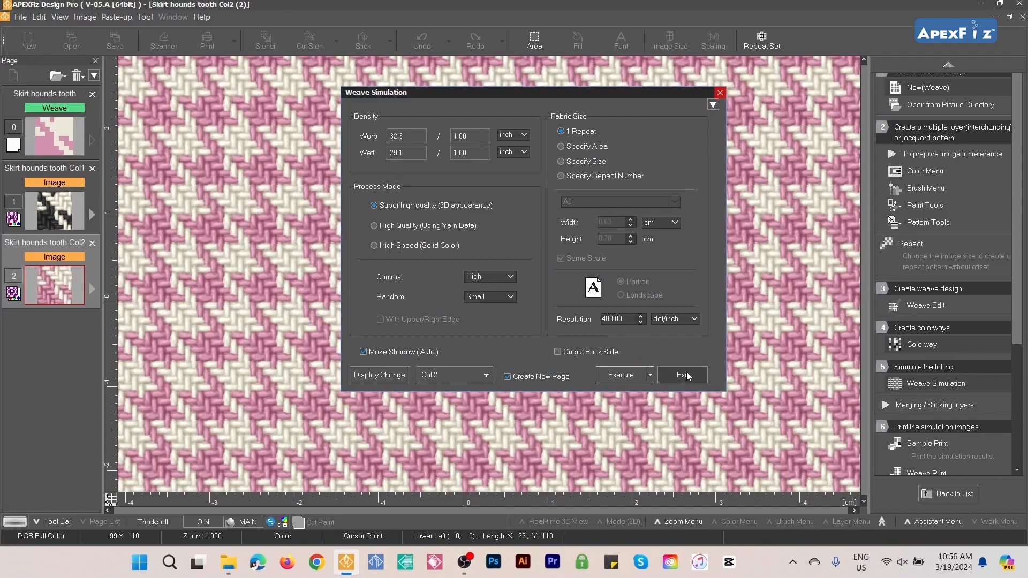
left_click(687, 375)
- Reopen the colorway editor and add three new colorways, Col.3 to Col.5
left_click(926, 343)
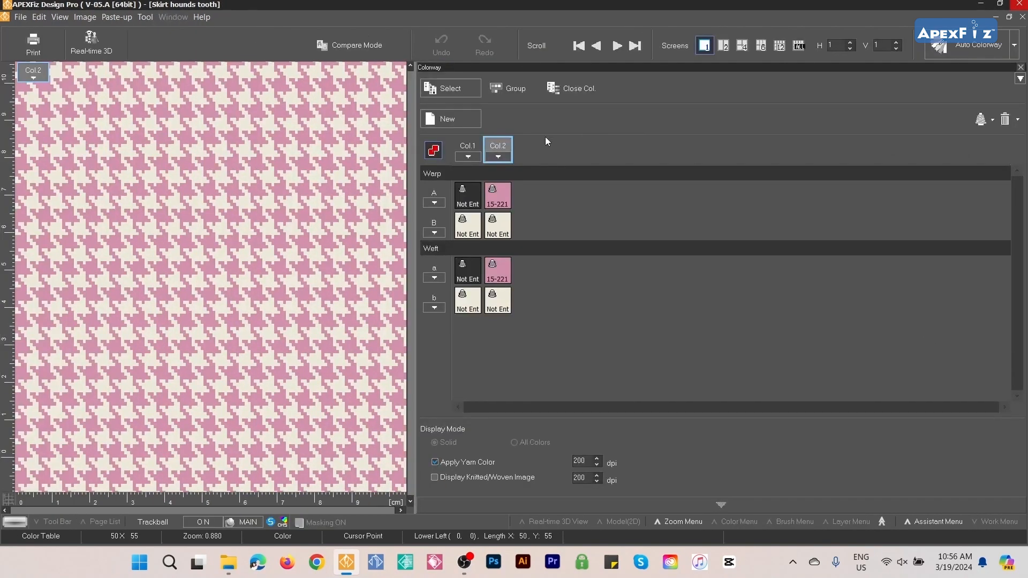
left_click(462, 120)
left_click(462, 120)
left_click(461, 120)
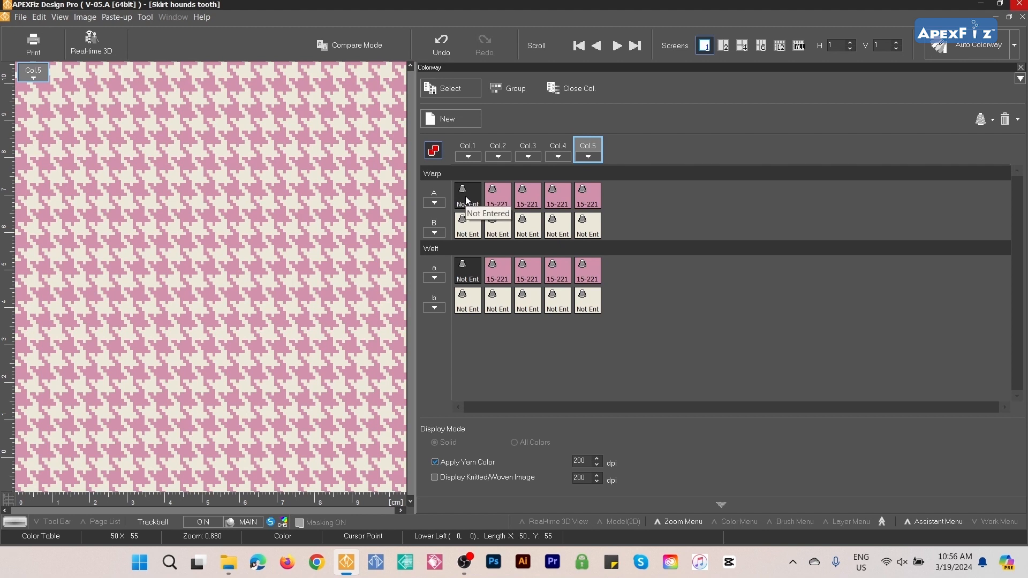
- Recolor the pink warp and weft yarn A of Col.3 to a yellow PANTONE shade
double_click(531, 203)
left_click_drag(639, 252, 621, 254)
left_click(600, 168)
left_click(744, 150)
left_click(805, 70)
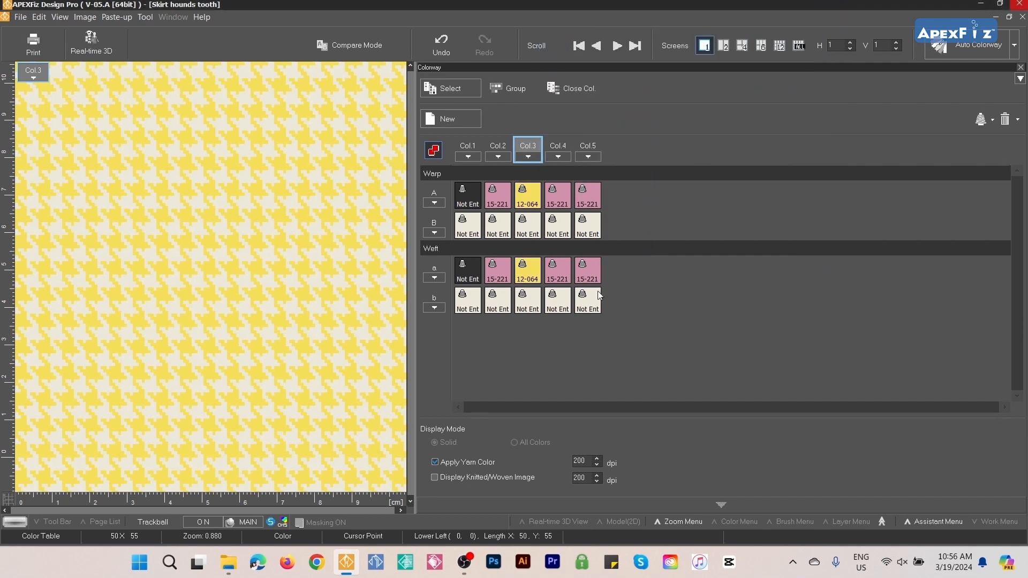
- Recolor the pink warp and weft yarn A of Col.4 to purple PANTONE 19-3540
double_click(559, 197)
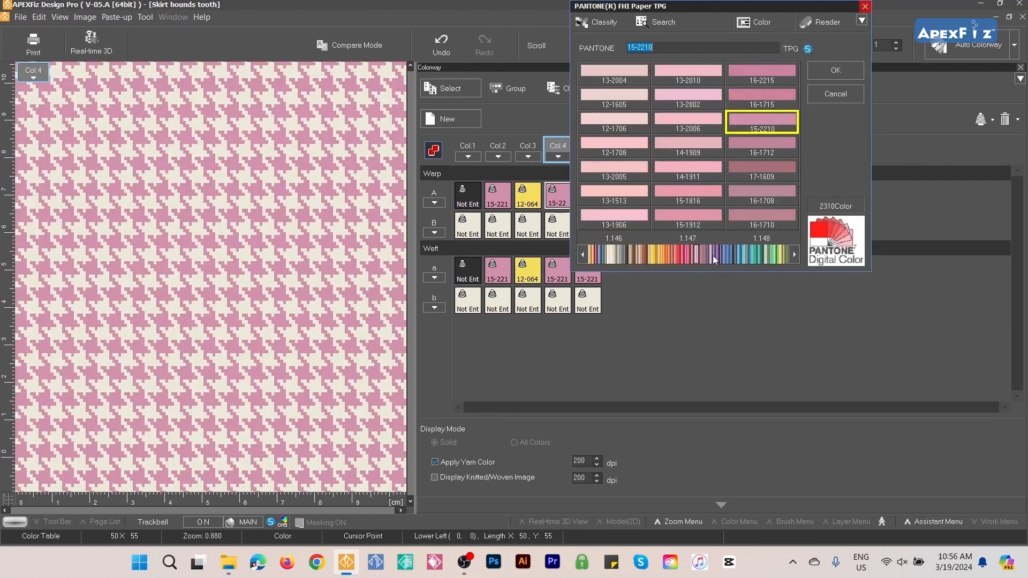
left_click(712, 256)
left_click(762, 167)
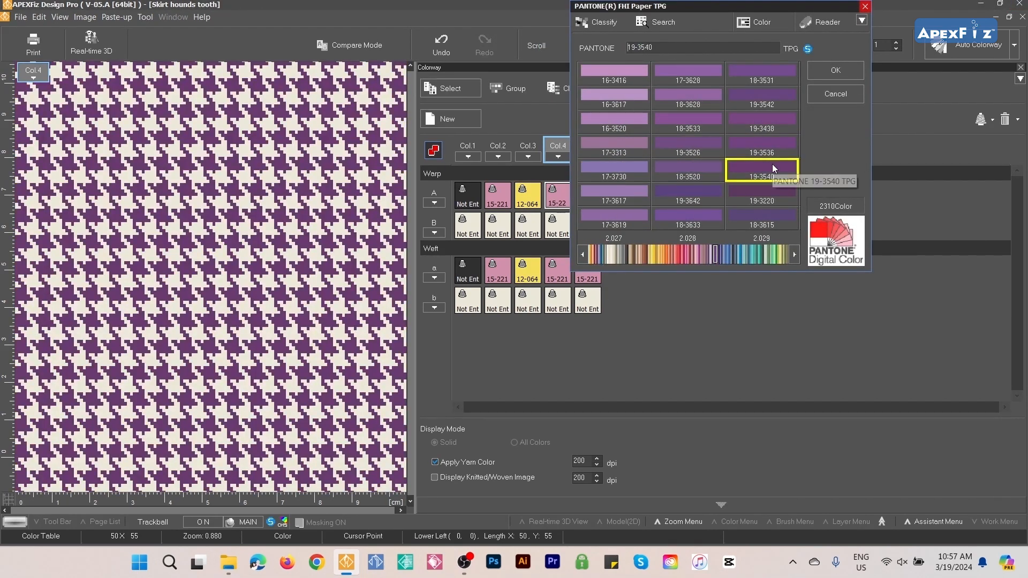
left_click(816, 69)
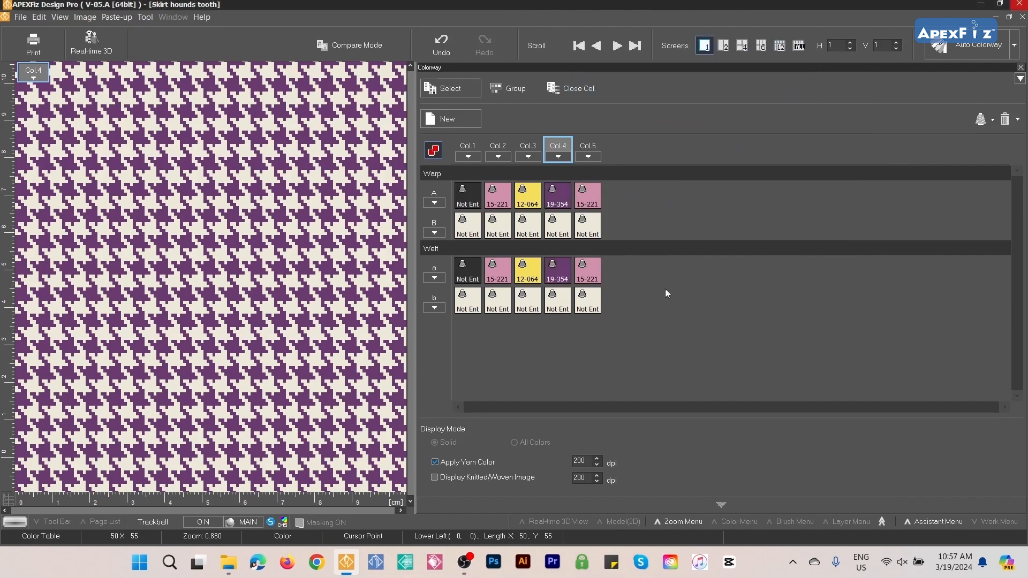
- Recolor the pink warp and weft yarn A of Col.5 to teal PANTONE 16-5418 and finish the colorway editing
double_click(592, 192)
left_click(781, 255)
left_click_drag(780, 253, 785, 252)
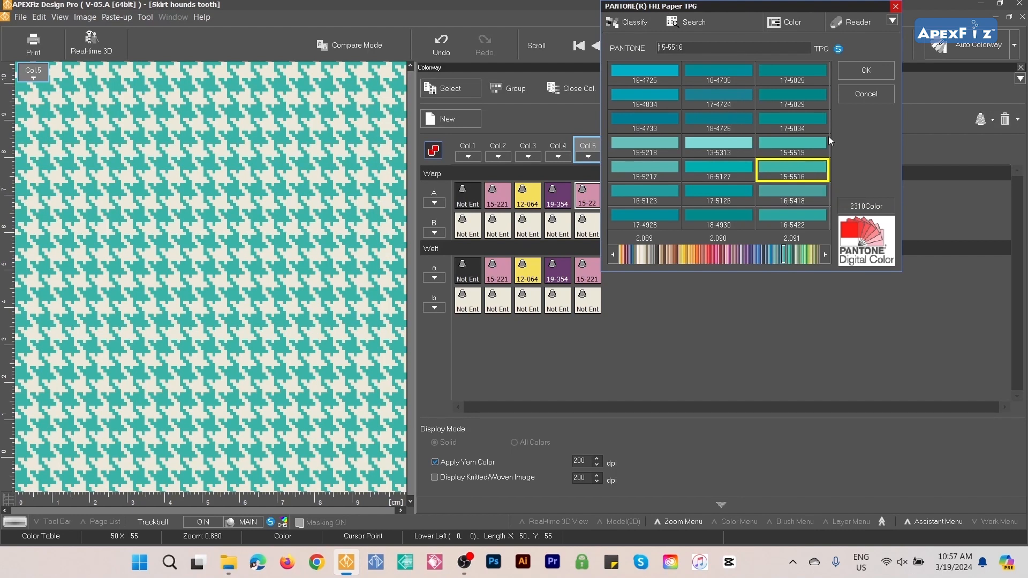
left_click(870, 71)
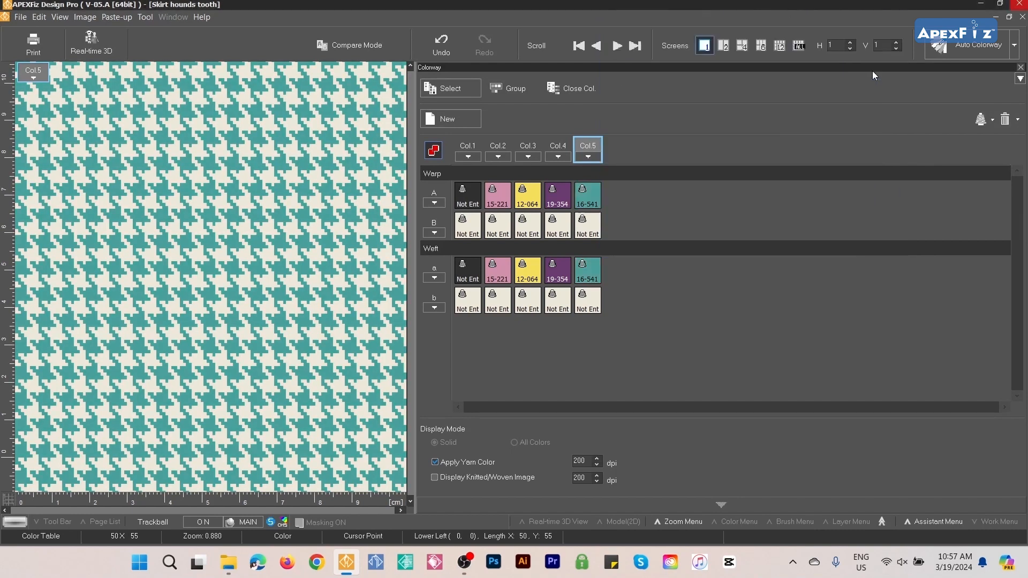
scroll(645, 318, "down", 2)
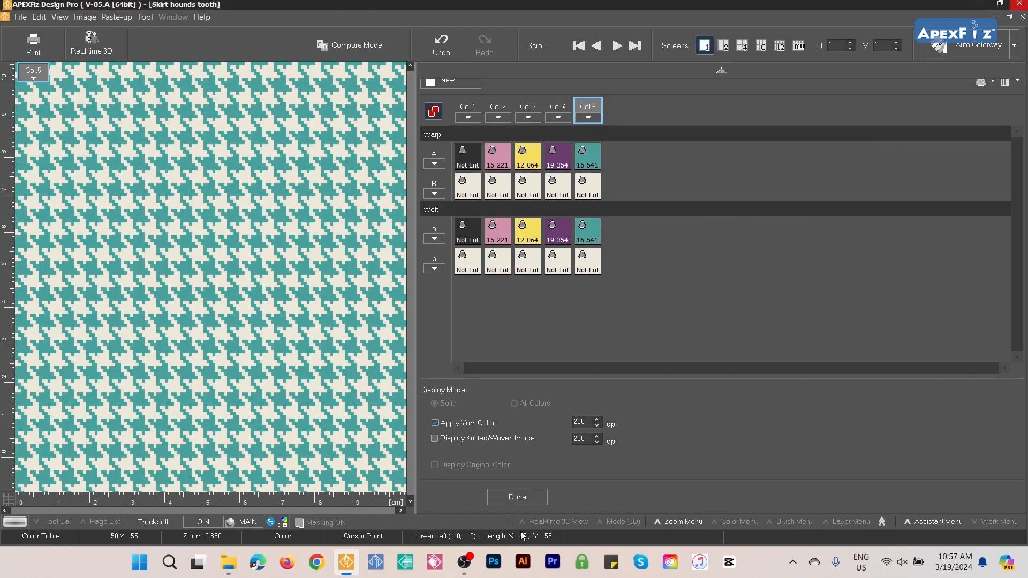
left_click(525, 498)
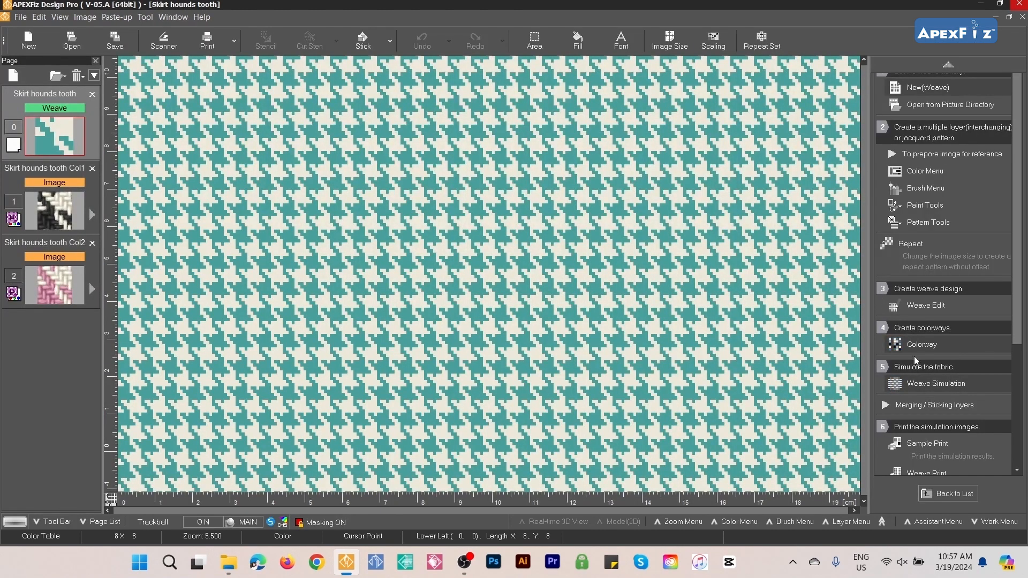
- Run the weave simulation for the yellow colorway Col.3 with the current yarn setup as a new page
left_click(919, 385)
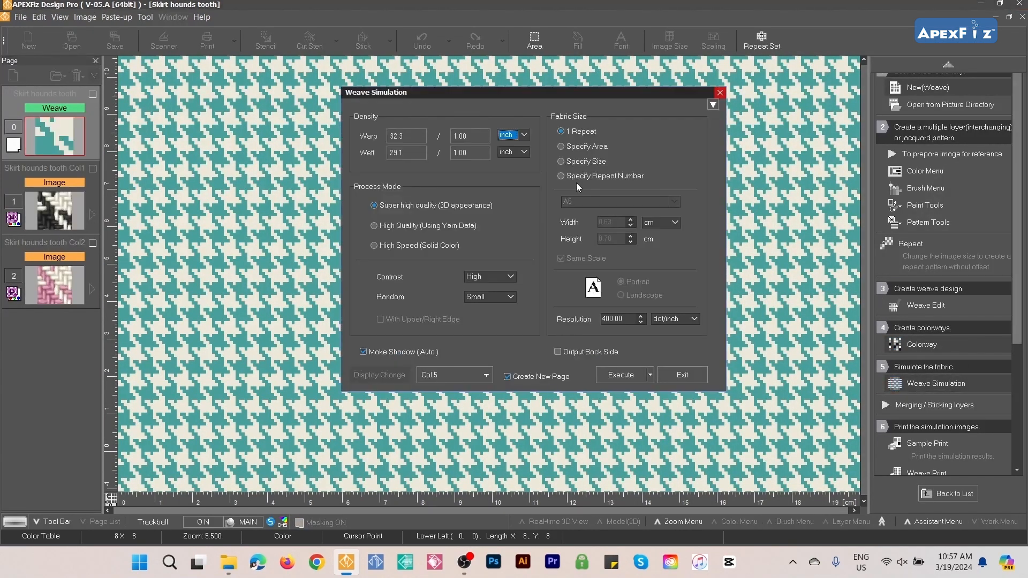
left_click(482, 376)
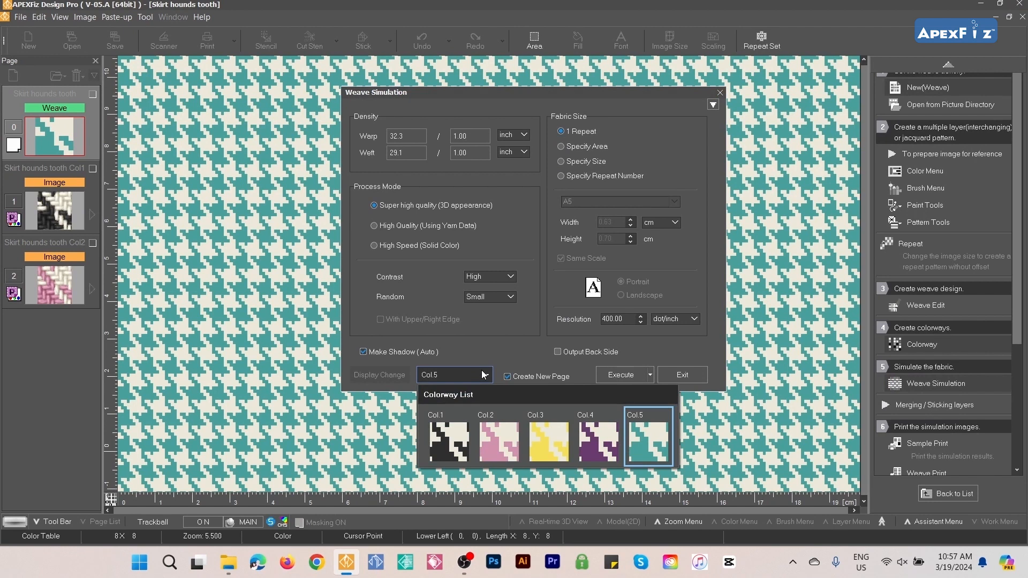
left_click(544, 435)
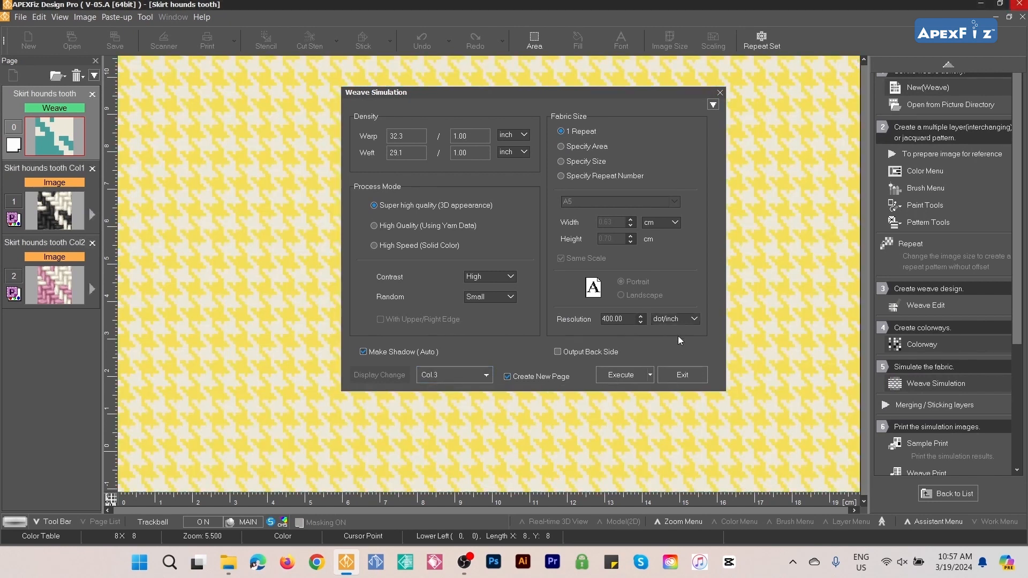
left_click(615, 375)
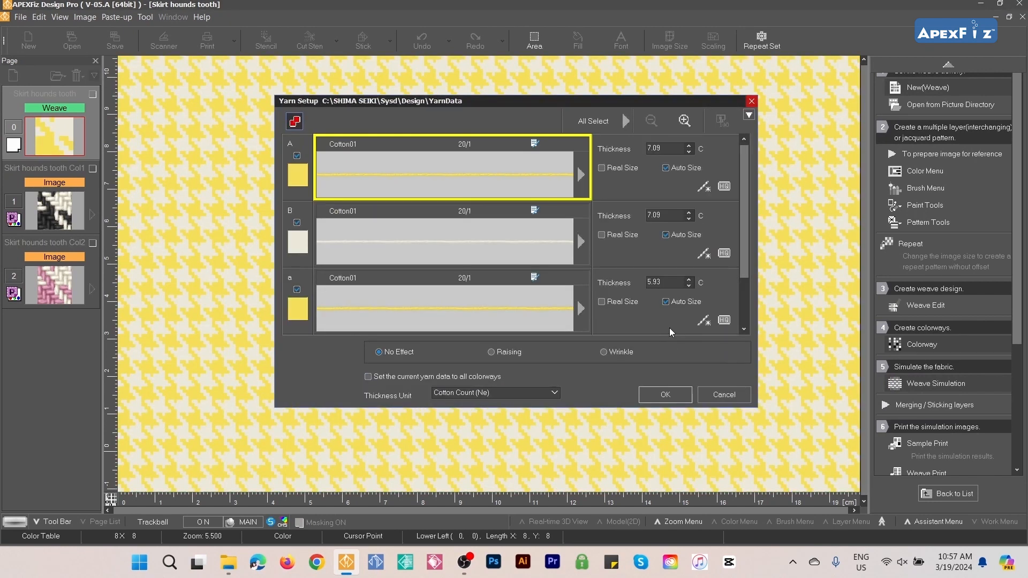
left_click(649, 394)
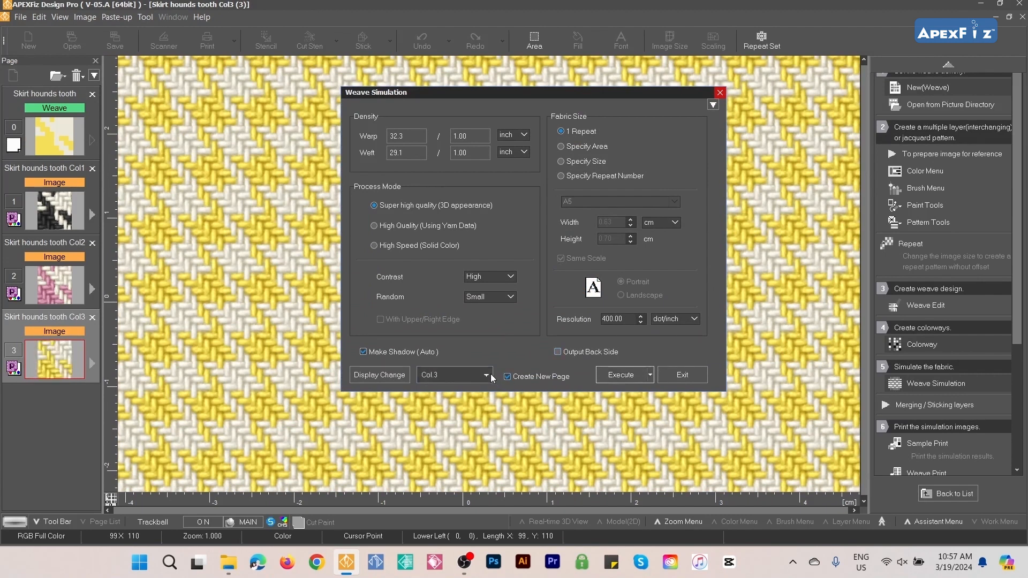
- Simulate the purple colorway Col.4 with the current yarn setup as a new page
left_click(489, 375)
left_click(598, 438)
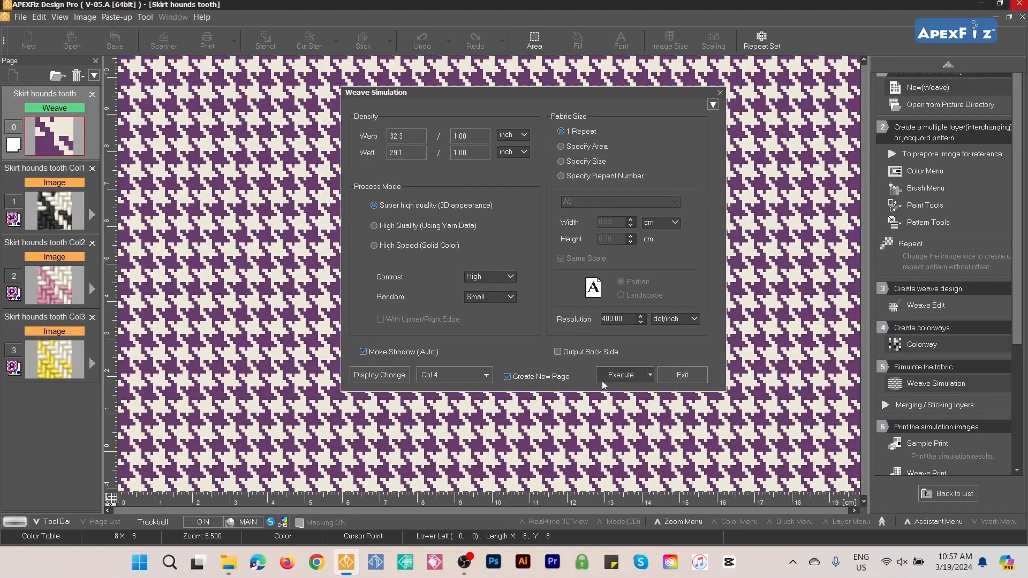
left_click(618, 373)
left_click(656, 394)
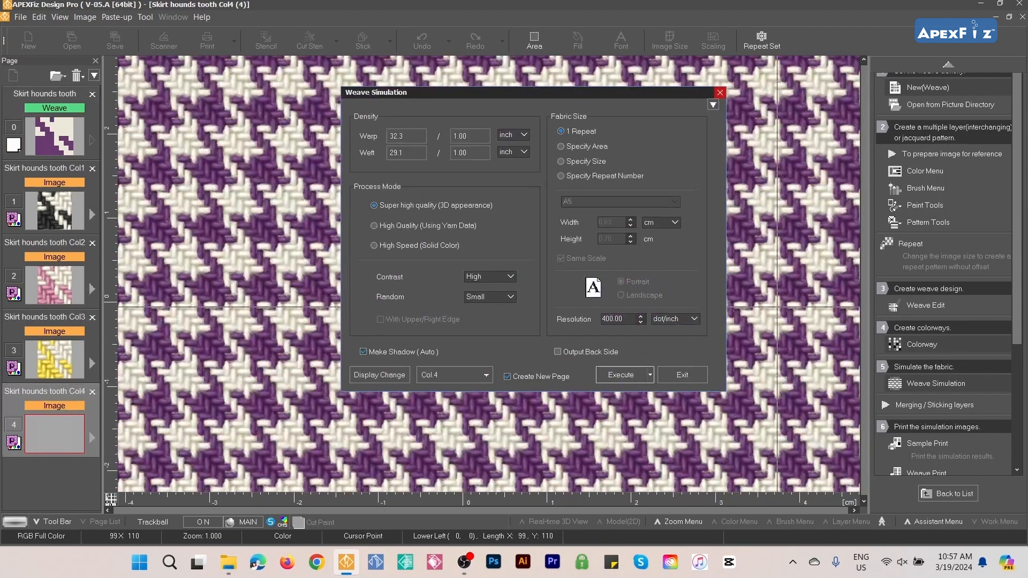
- Simulate the teal colorway Col.5 with the current yarn setup as a new page and leave the weave simulation
left_click(489, 376)
left_click(647, 437)
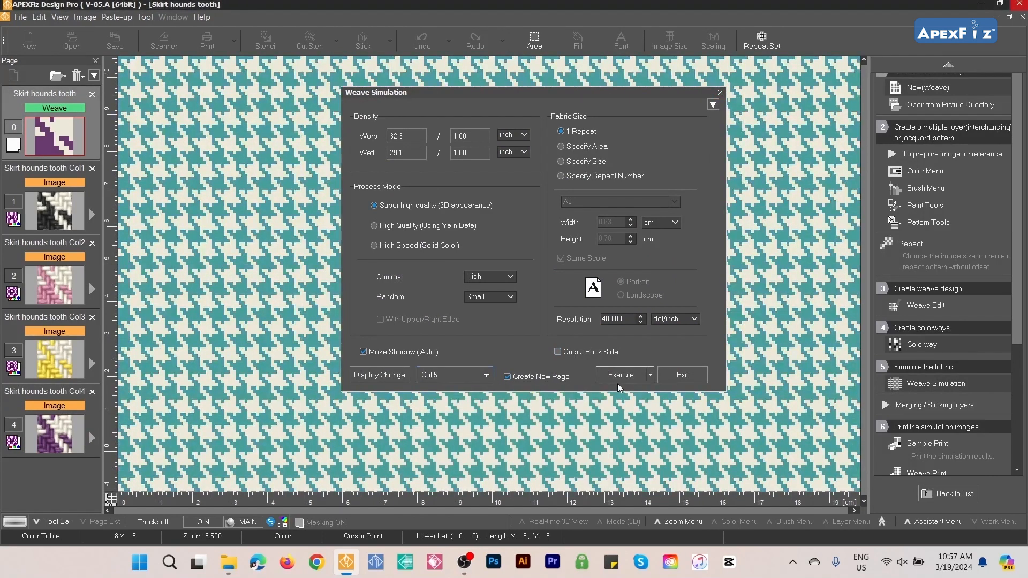
left_click(615, 376)
left_click(664, 393)
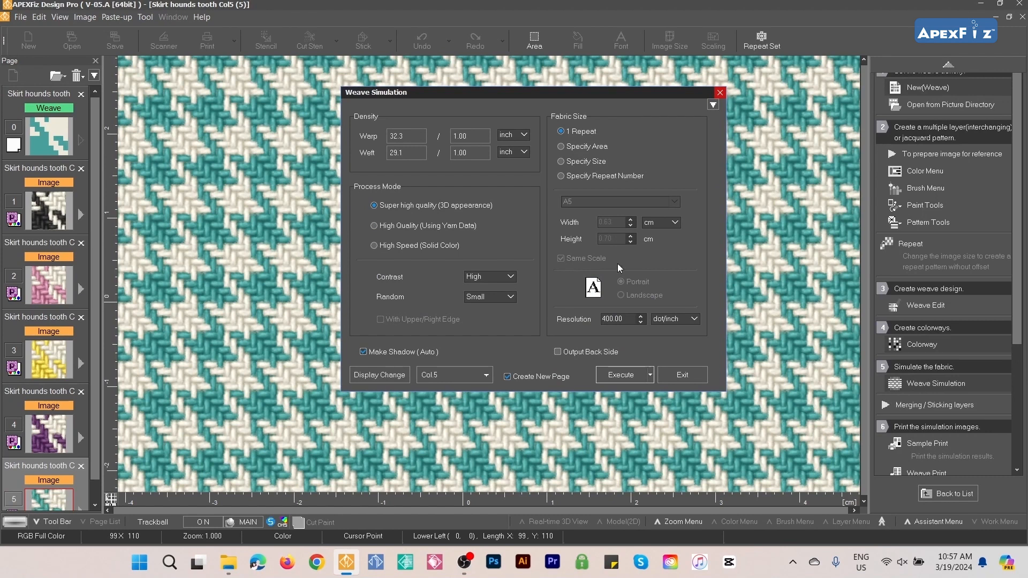
left_click(684, 377)
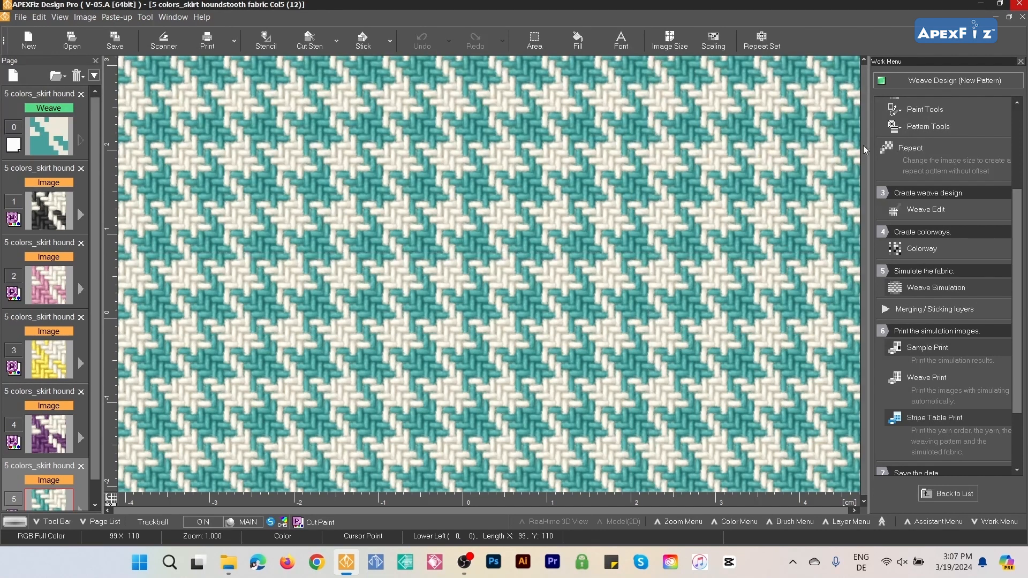
- Open the sample print setup for the simulated fabrics, look through the paper sizes and keep Letter
scroll(964, 415, "down", 1)
scroll(964, 415, "down", 1)
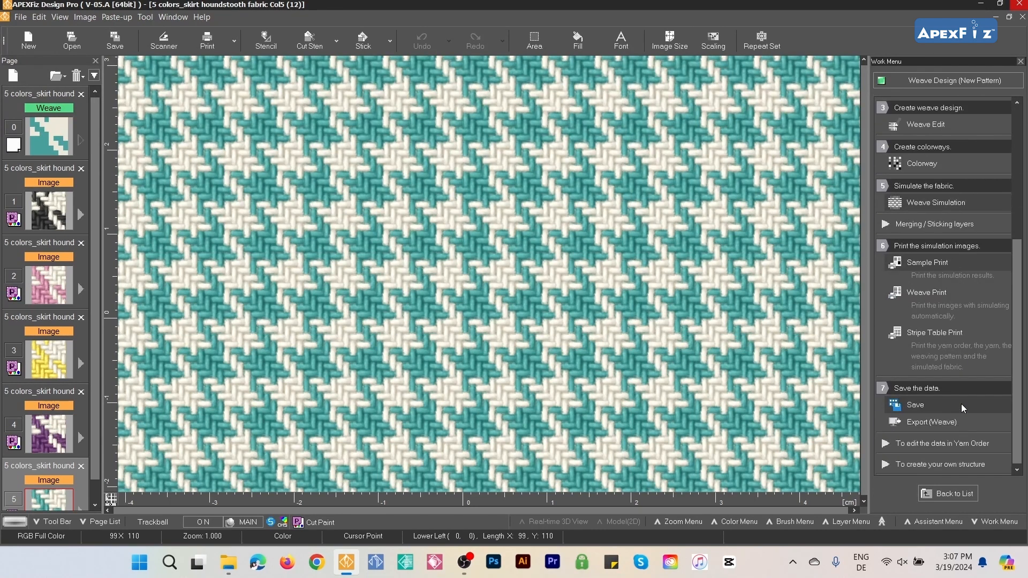
scroll(964, 408, "up", 1)
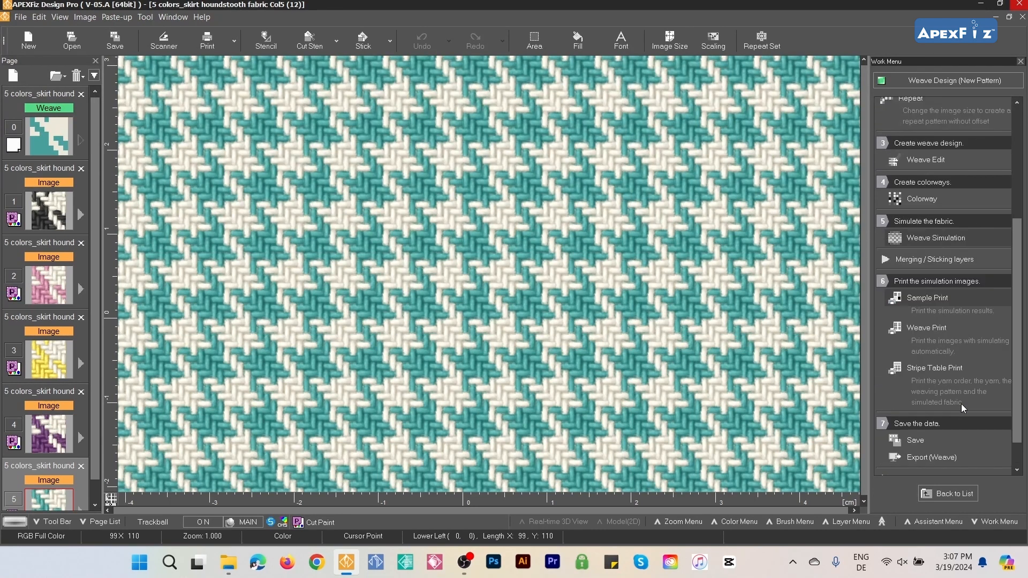
left_click(948, 303)
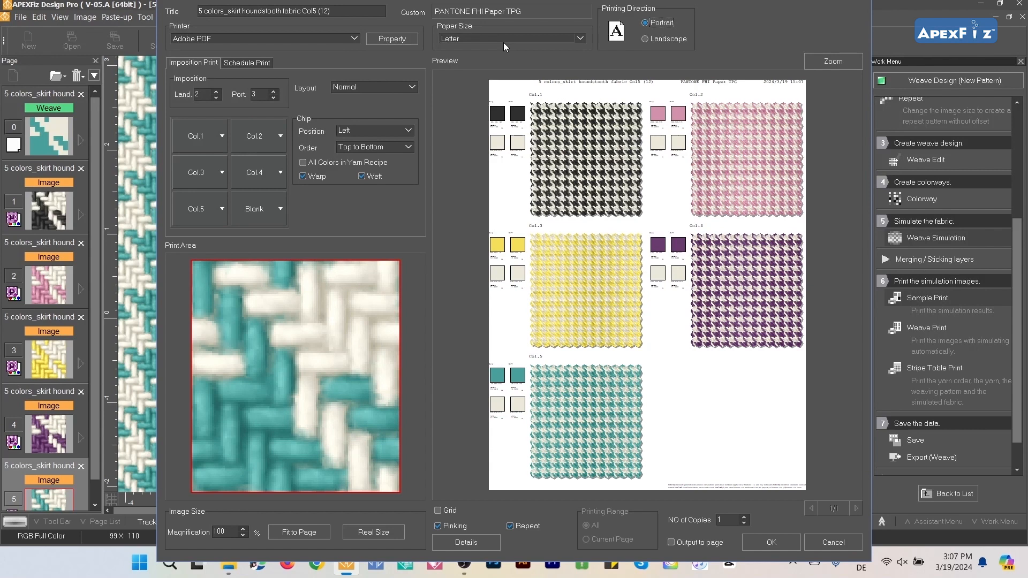
left_click(580, 39)
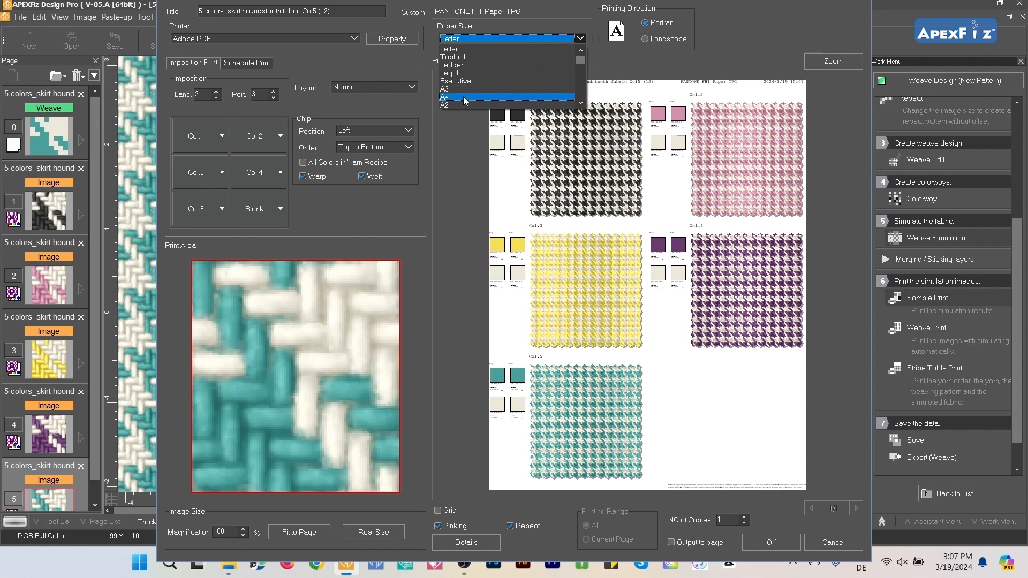
left_click(508, 43)
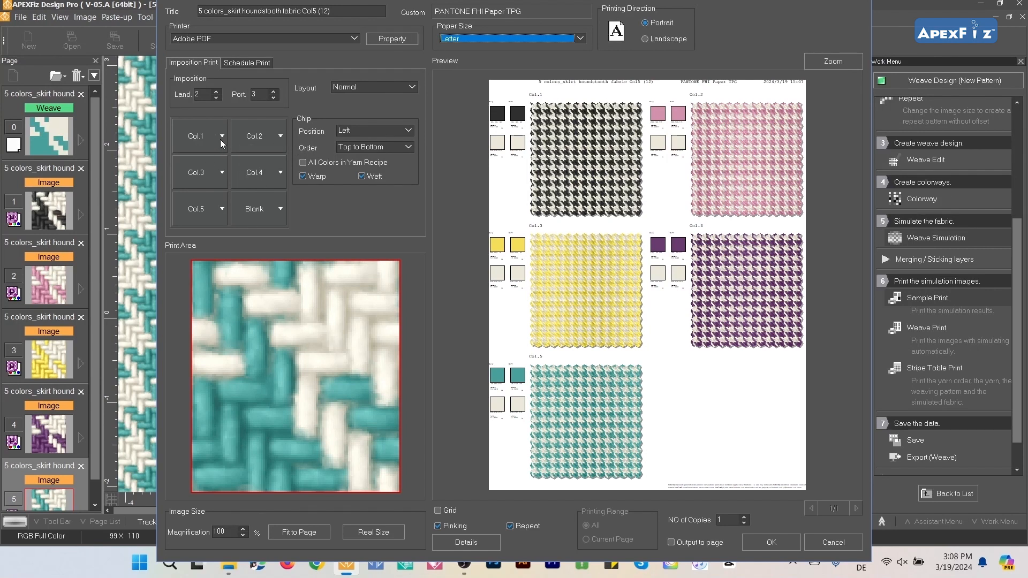
- Swap the Col.2 and Col.4 swatches in the print layout, and swap them back to their original order
left_click(261, 137)
left_click(256, 166)
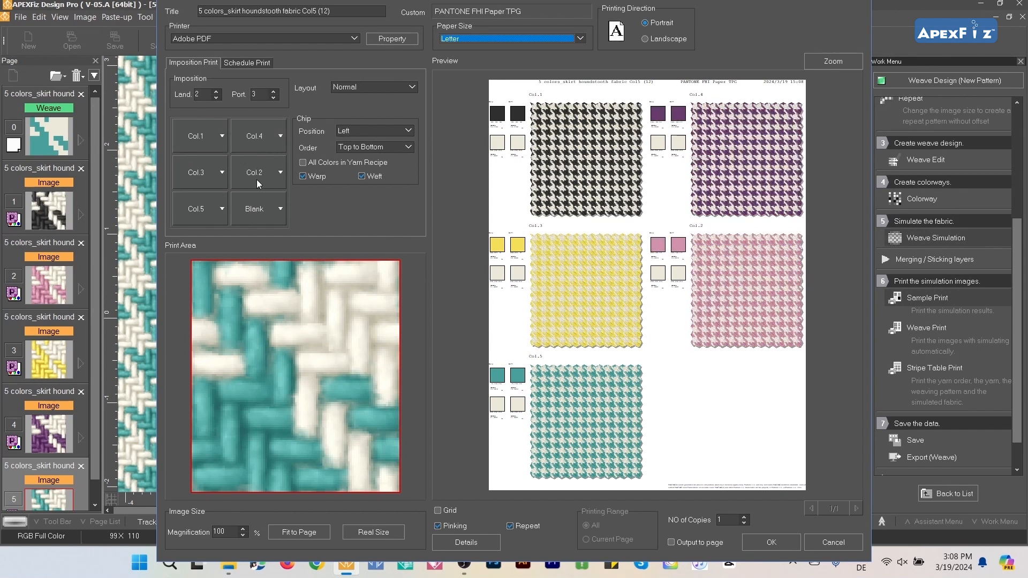
left_click(261, 181)
left_click(251, 133)
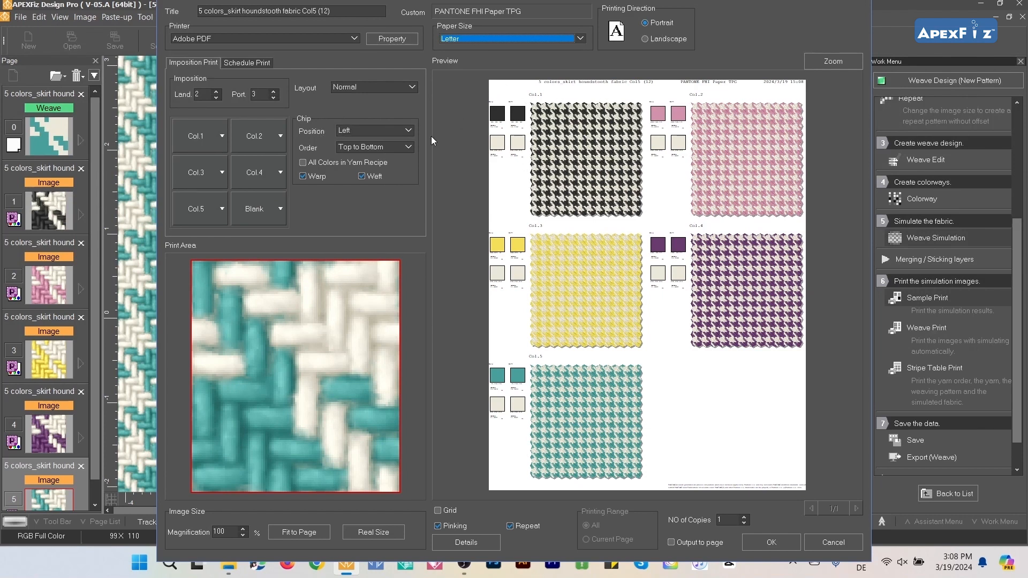
- Look through the chip positions, keep Left, and set the printed swatches to real size
left_click(409, 131)
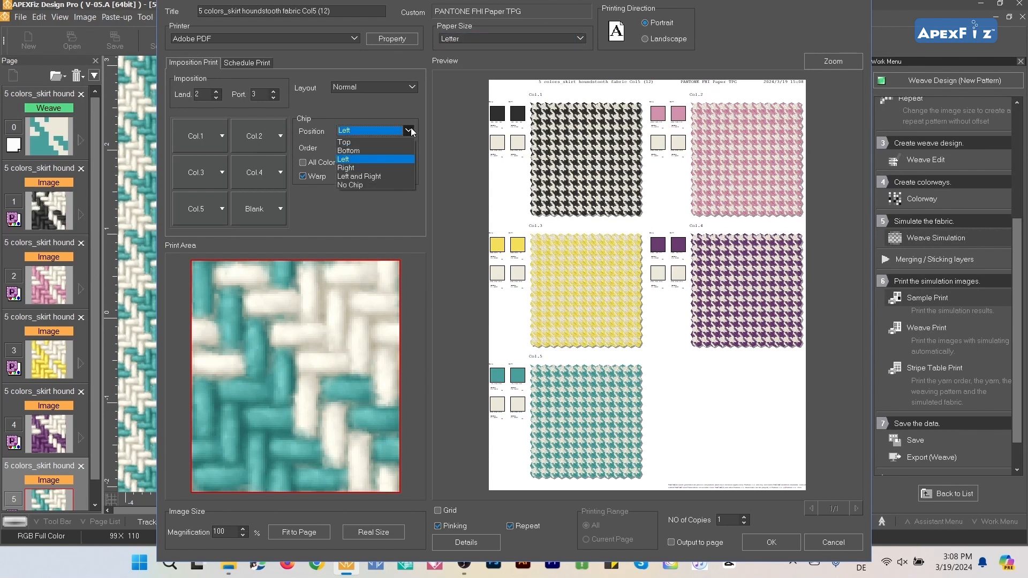
left_click(362, 160)
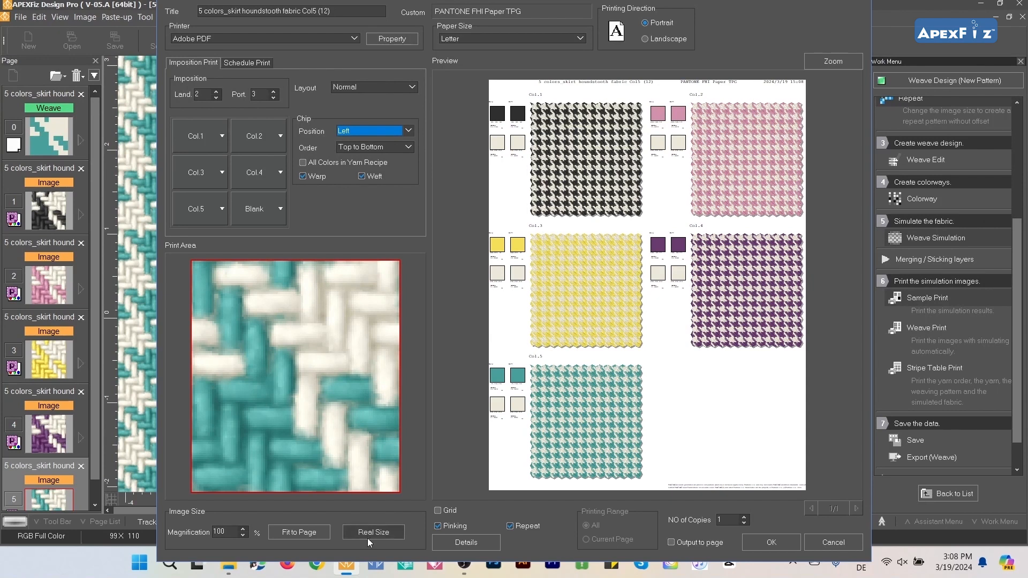
left_click(381, 532)
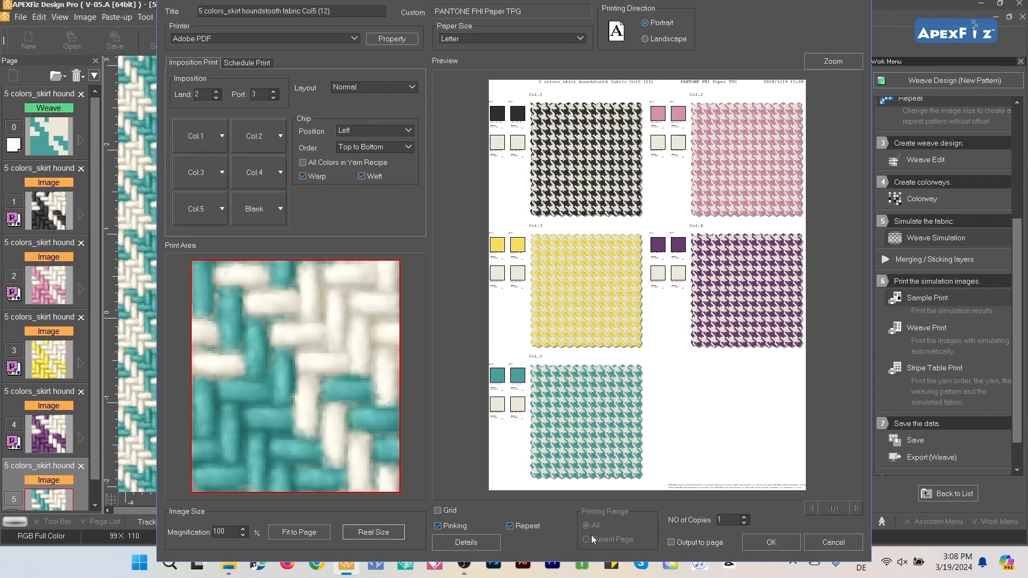
- Output the five-swatch print layout to a page at a resolution of 200 dpi
left_click(672, 542)
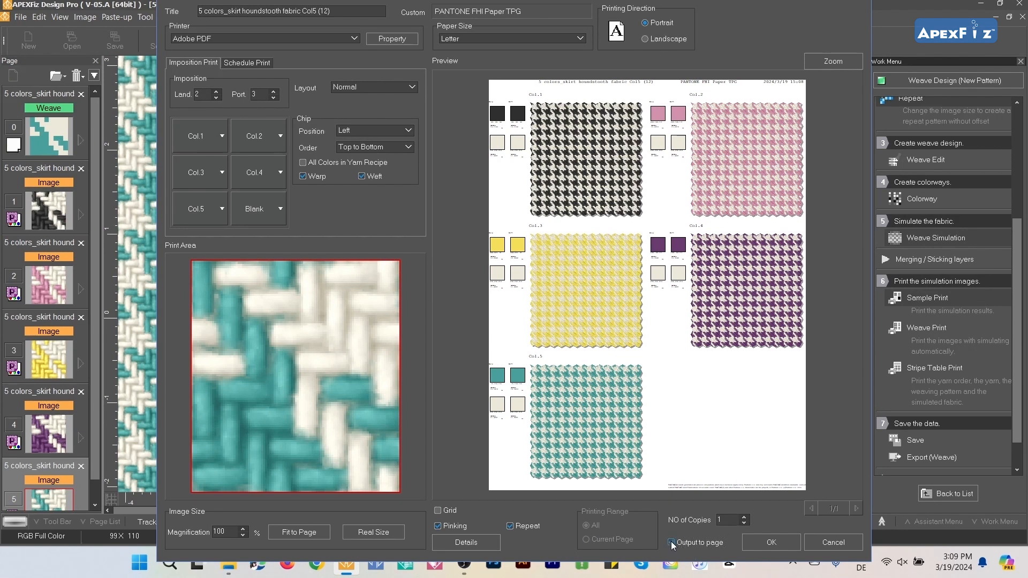
left_click(753, 545)
left_click(747, 494)
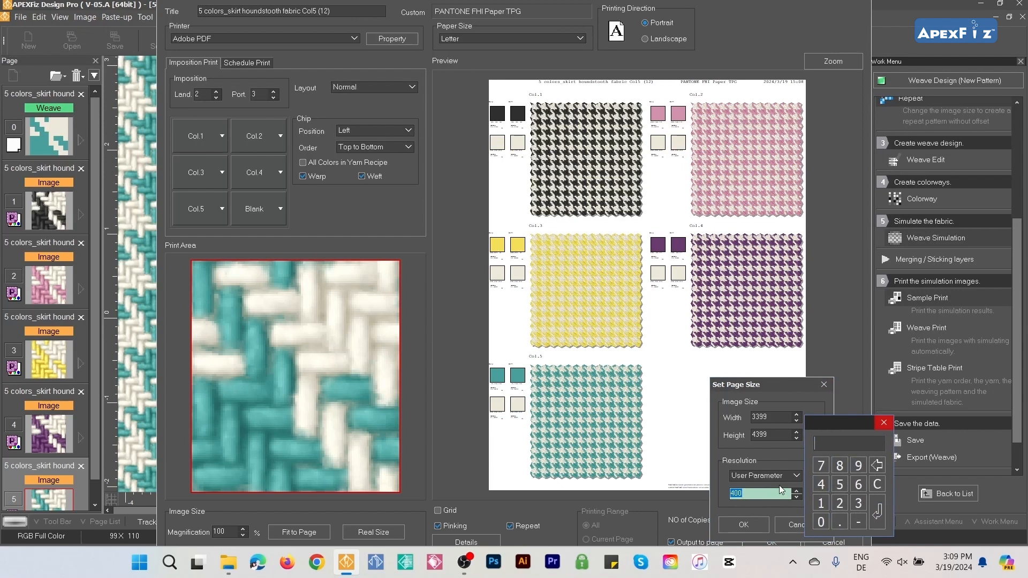
left_click(840, 503)
left_click(820, 522)
left_click(821, 522)
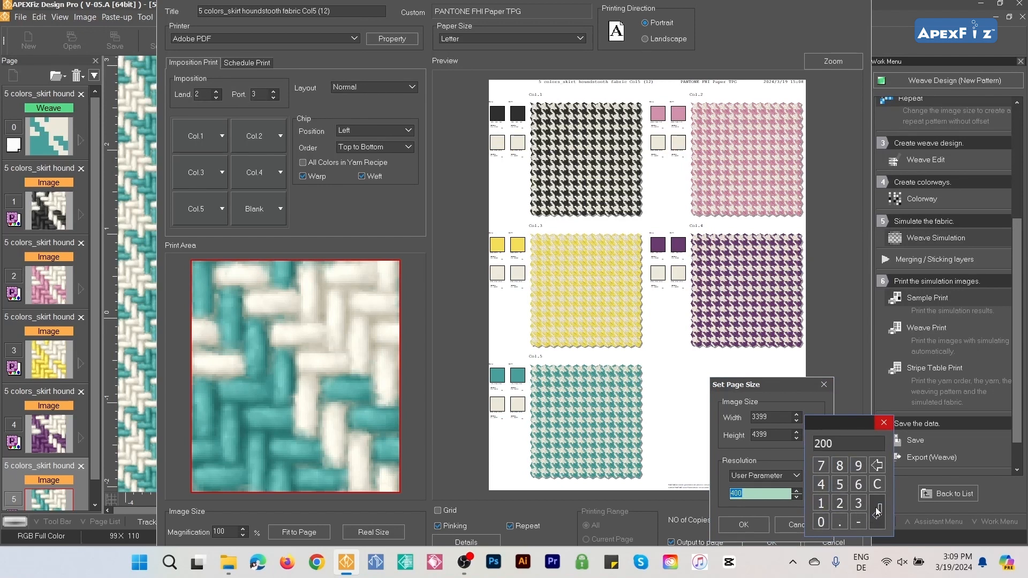
left_click(877, 511)
left_click(757, 526)
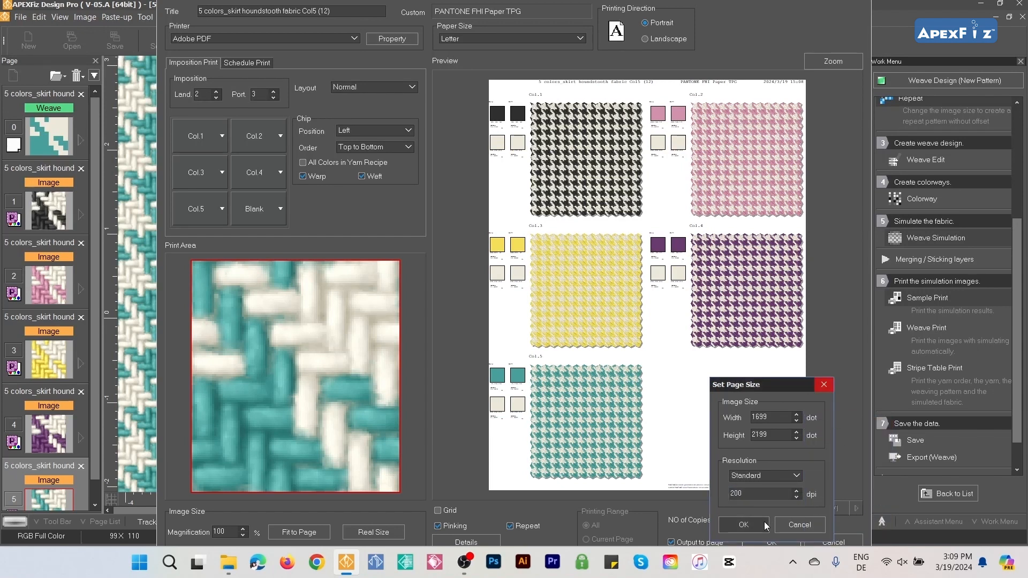
- Save the swatch sheet as JPEG "5 swatches_skirt houndstooth fabric" in D:\All Digital Fabrics 2044\APExFiz_Tutorial 10 fabrics\Tutorial fabrics
scroll(379, 393, "down", 3)
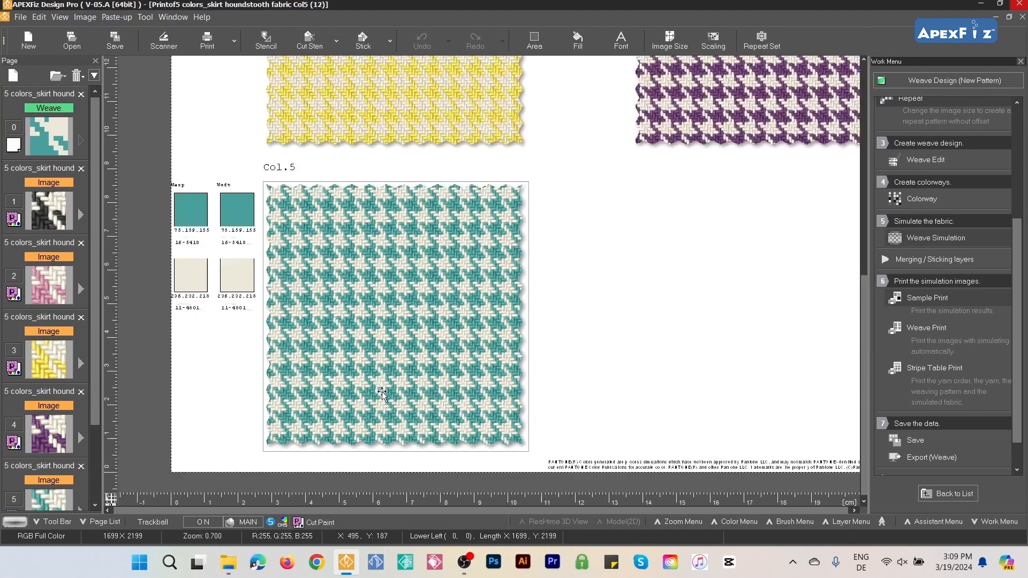
scroll(379, 394, "down", 2)
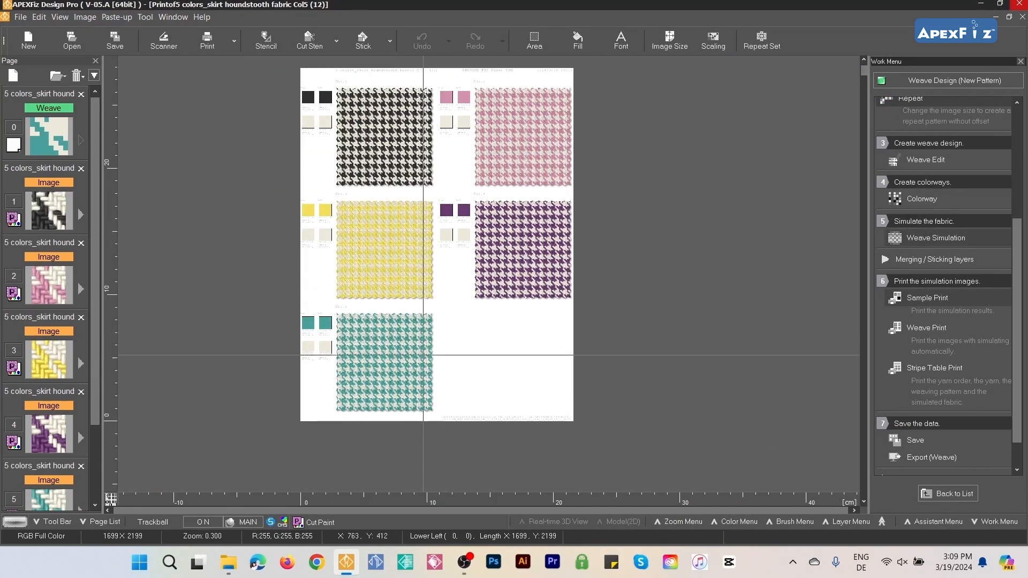
left_click(125, 41)
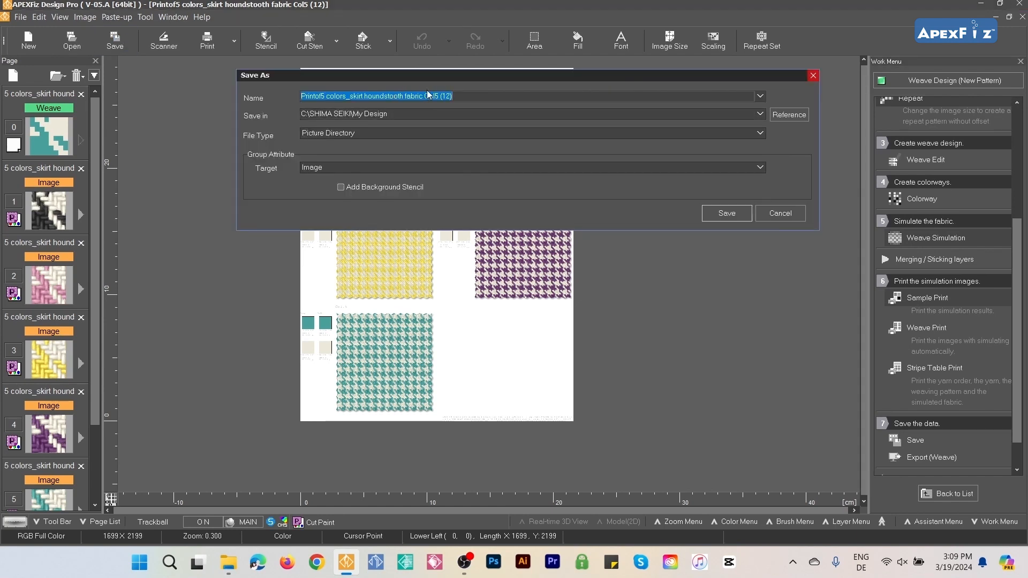
right_click(426, 95)
left_click(451, 148)
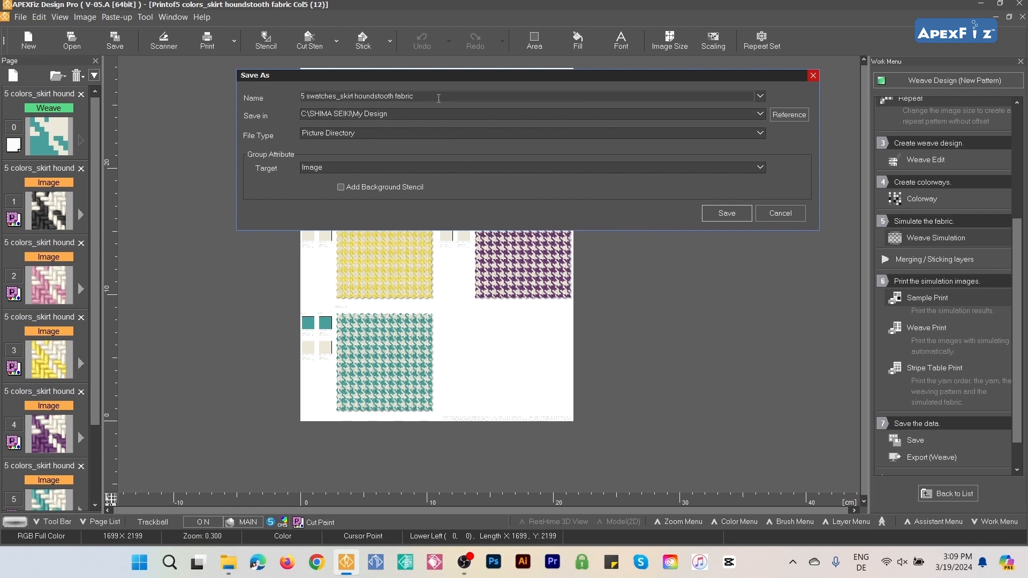
left_click(760, 115)
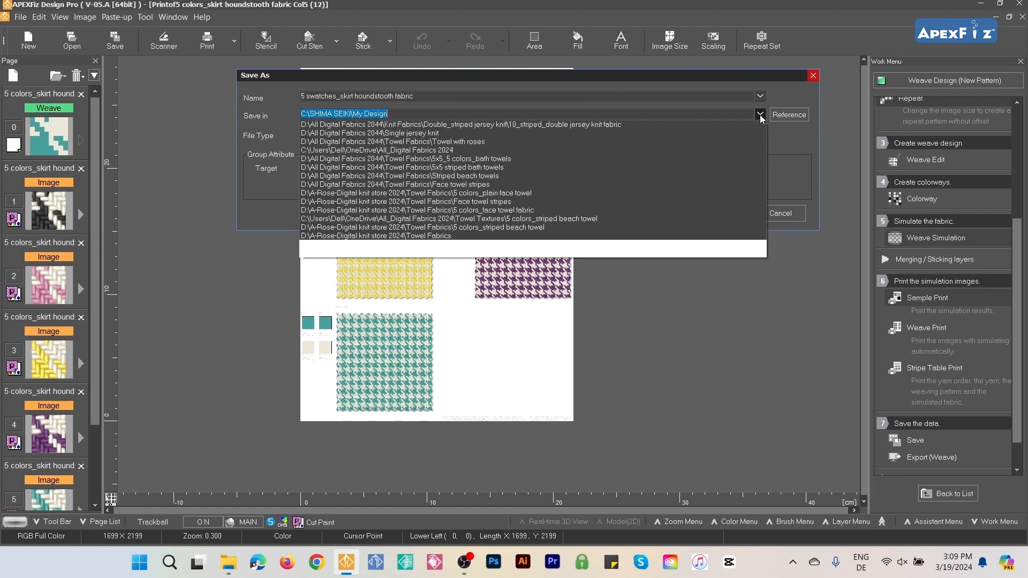
left_click(496, 136)
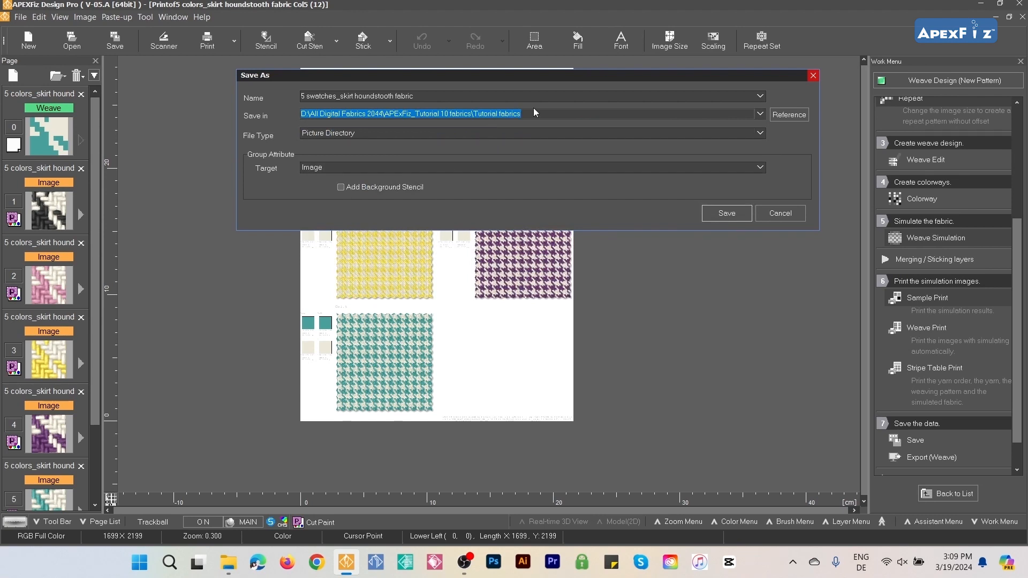
left_click(362, 134)
left_click(348, 171)
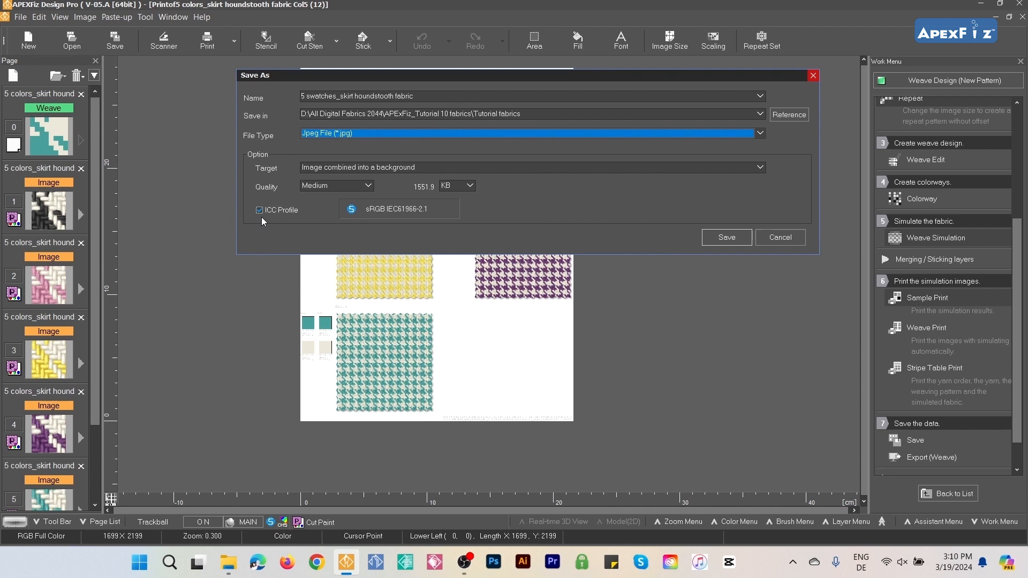
left_click(737, 240)
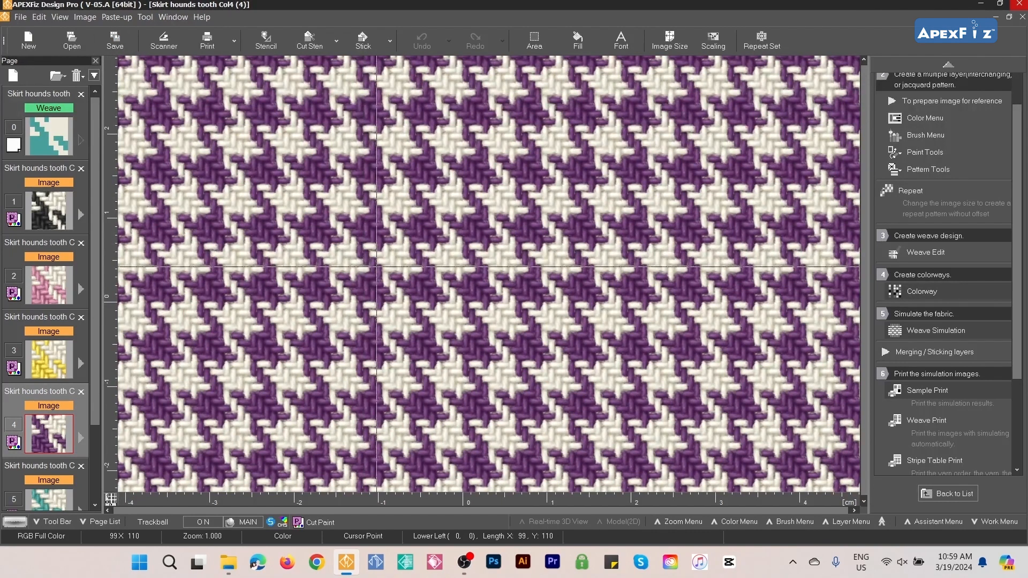
- Start saving the purple Col.4 simulation as an image and name it "Purple_skirt houndstooth fabric"
scroll(376, 267, "down", 2)
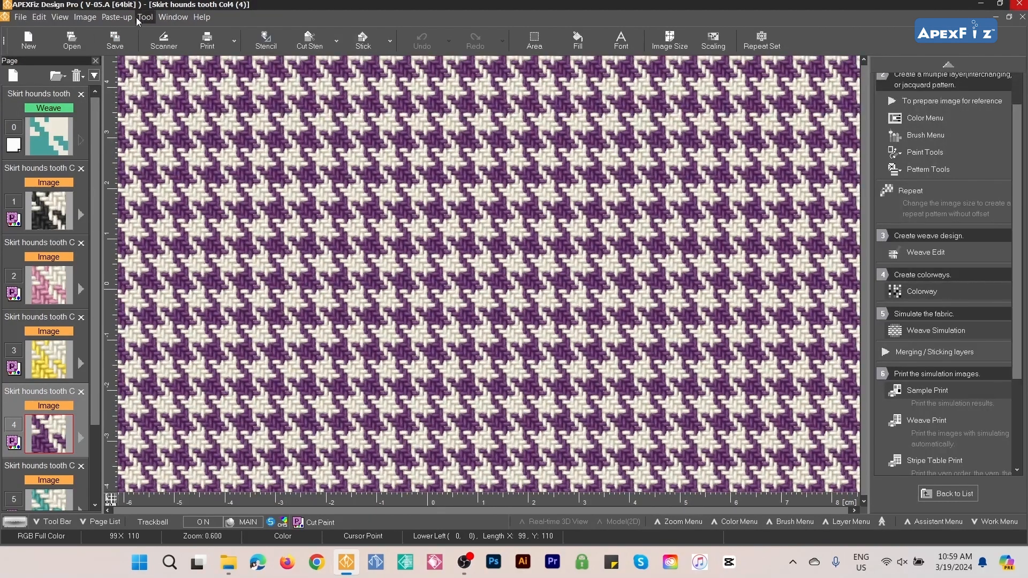
left_click(115, 40)
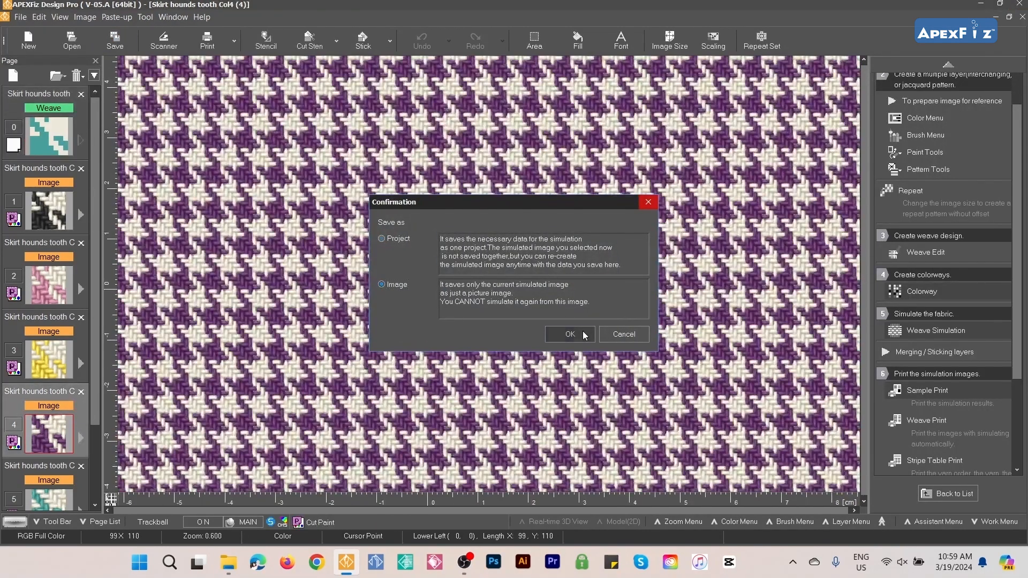
left_click(584, 335)
left_click_drag(338, 96, 278, 93)
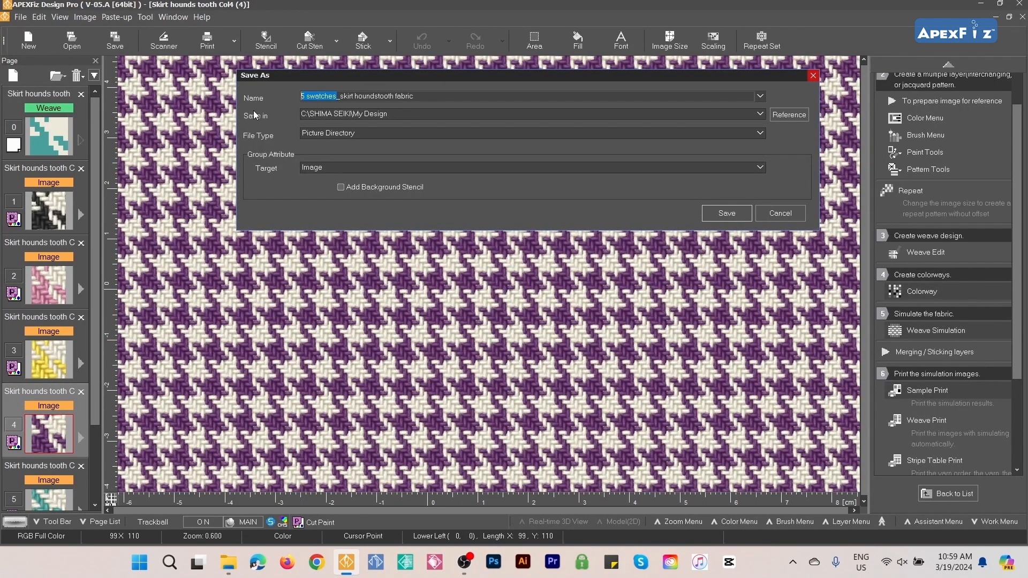
type("L")
key("BackSpace")
type("P")
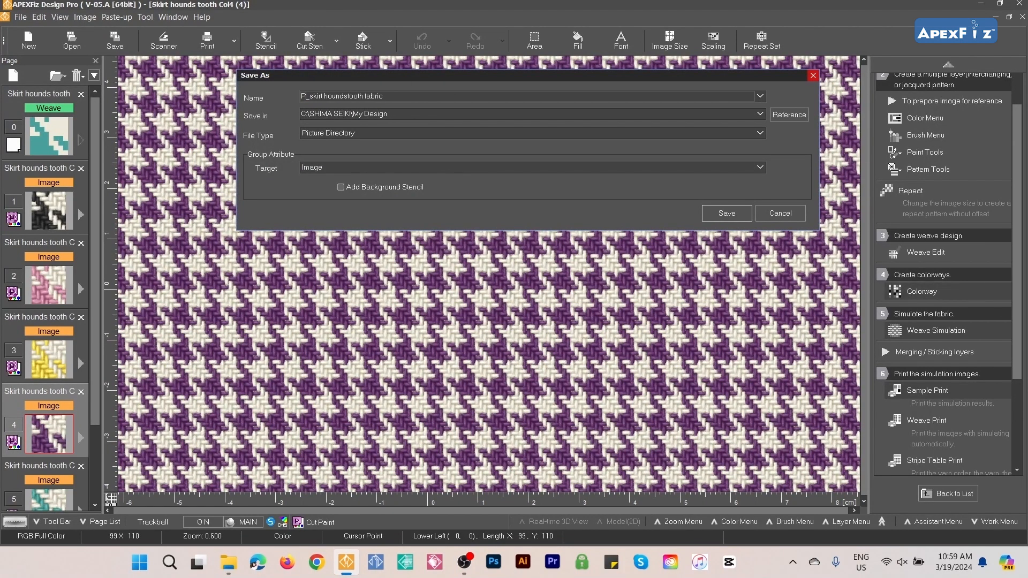
type("urple")
- Save the purple fabric image as a JPEG file in D:\All Digital Fabrics 2044\Tutorial fabrics
left_click(615, 114)
left_click(453, 139)
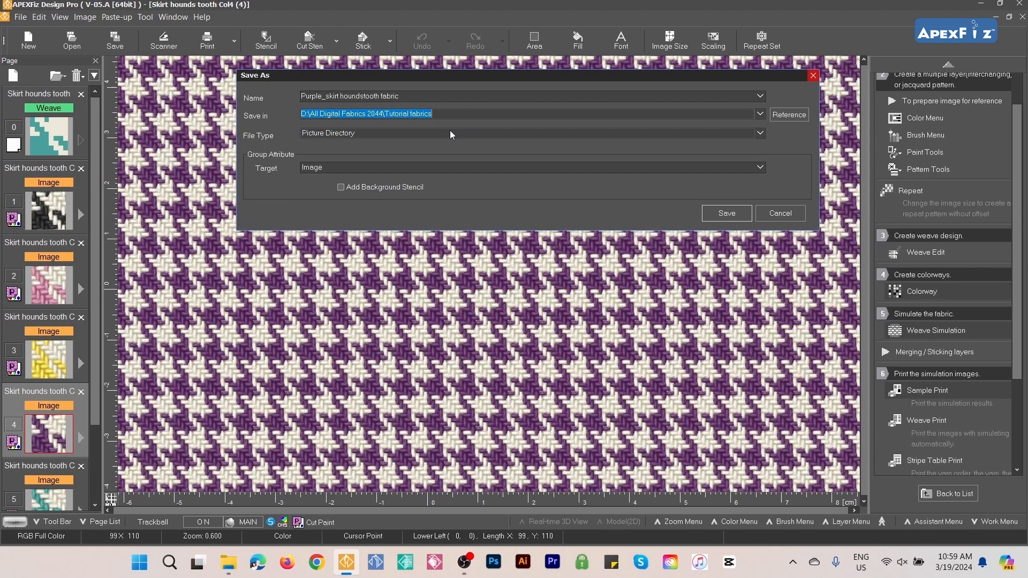
left_click(696, 133)
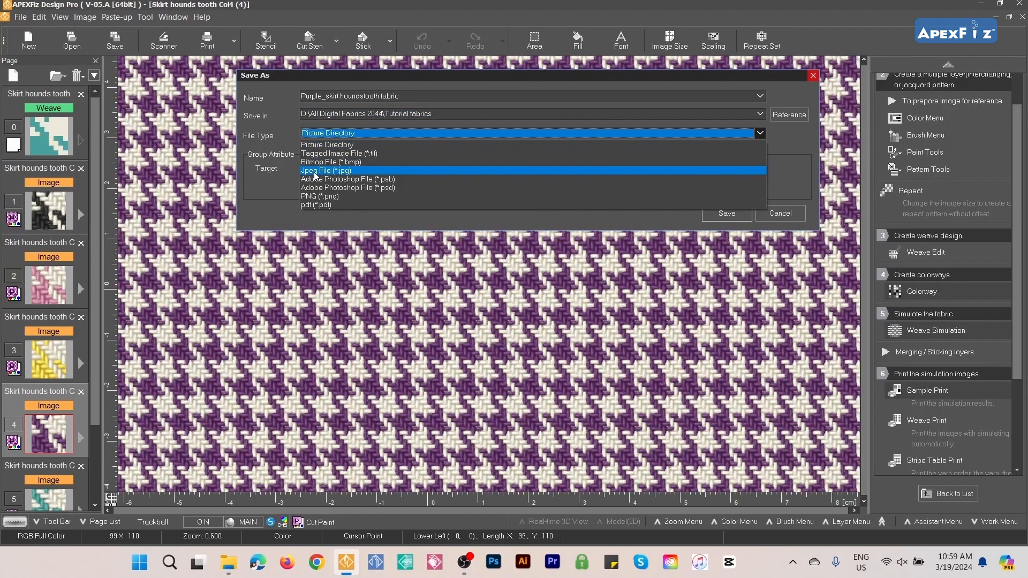
left_click(316, 171)
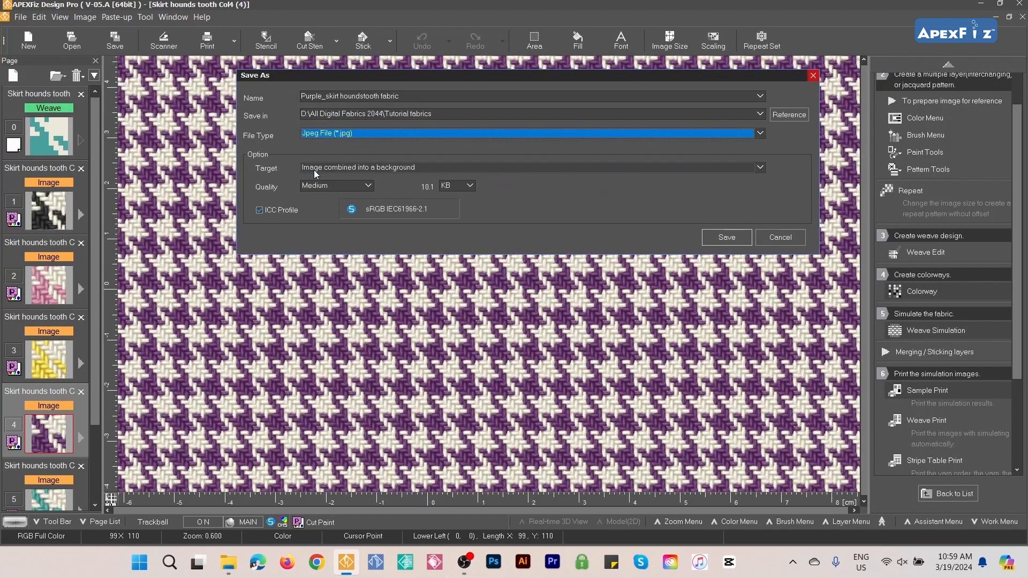
left_click(720, 238)
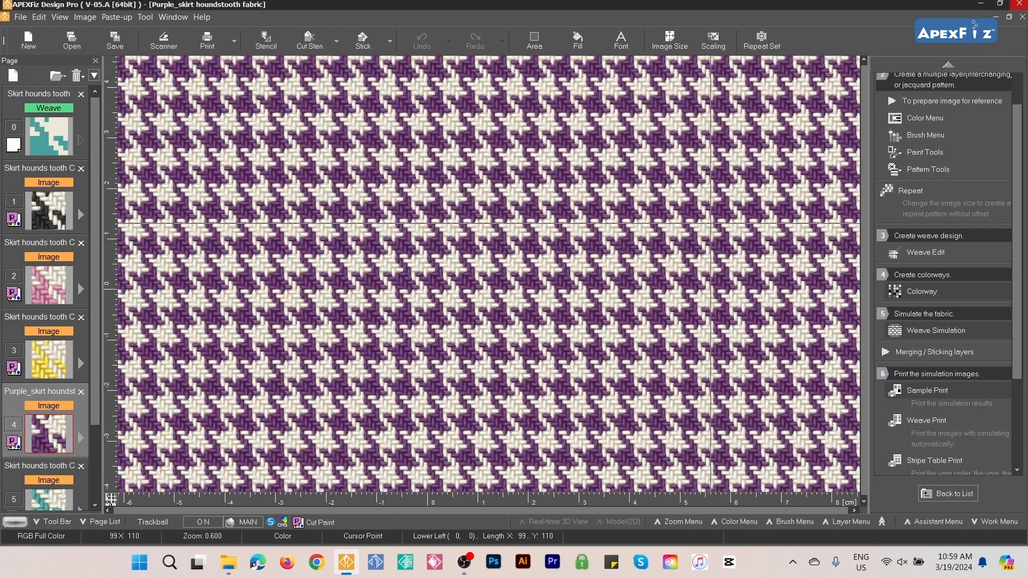
- Save the yellow Col.3 simulation as an image named "Yellow_skirt houndstooth fabric"
left_click(50, 365)
left_click(116, 40)
left_click(569, 334)
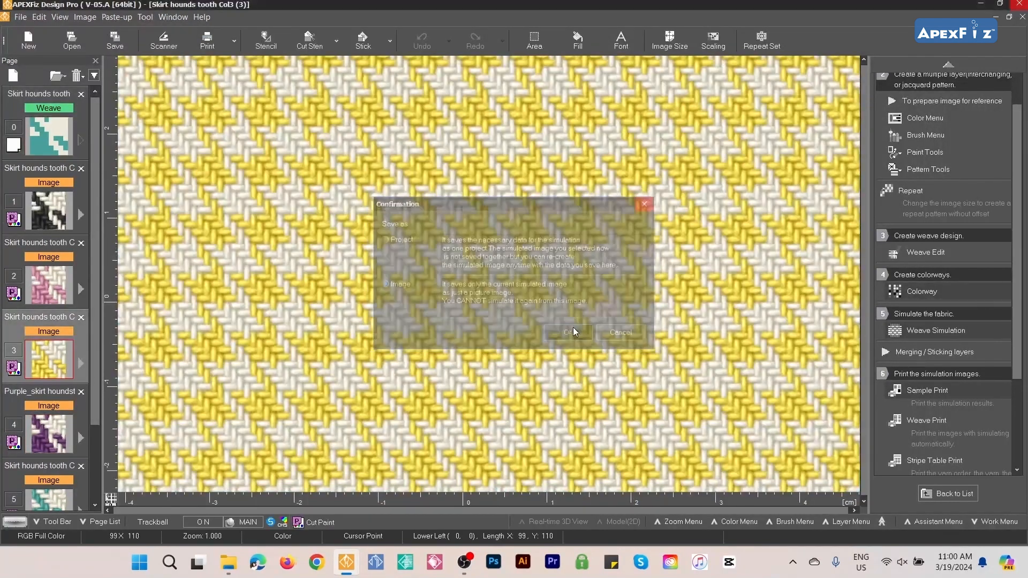
right_click(369, 95)
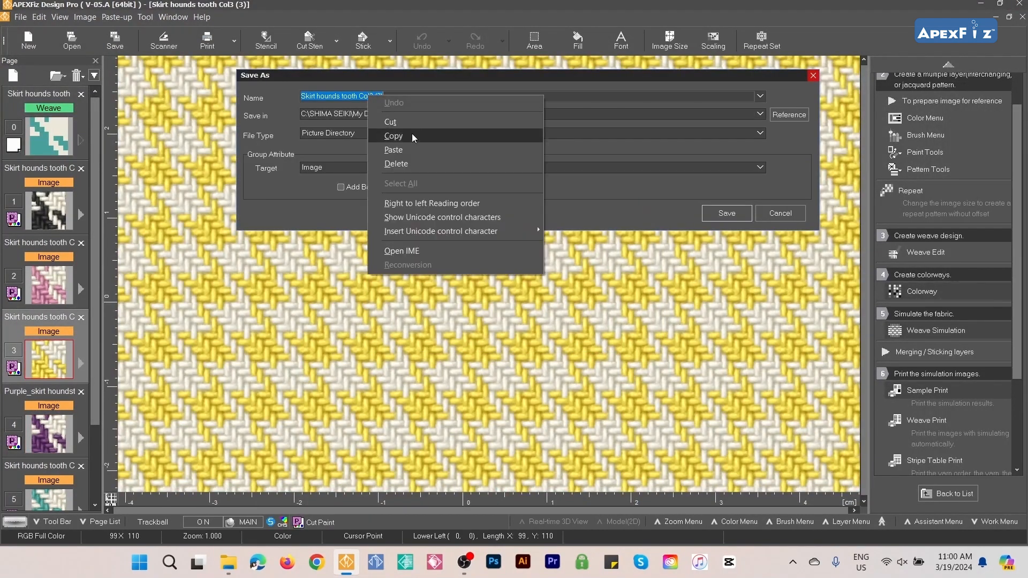
left_click(402, 150)
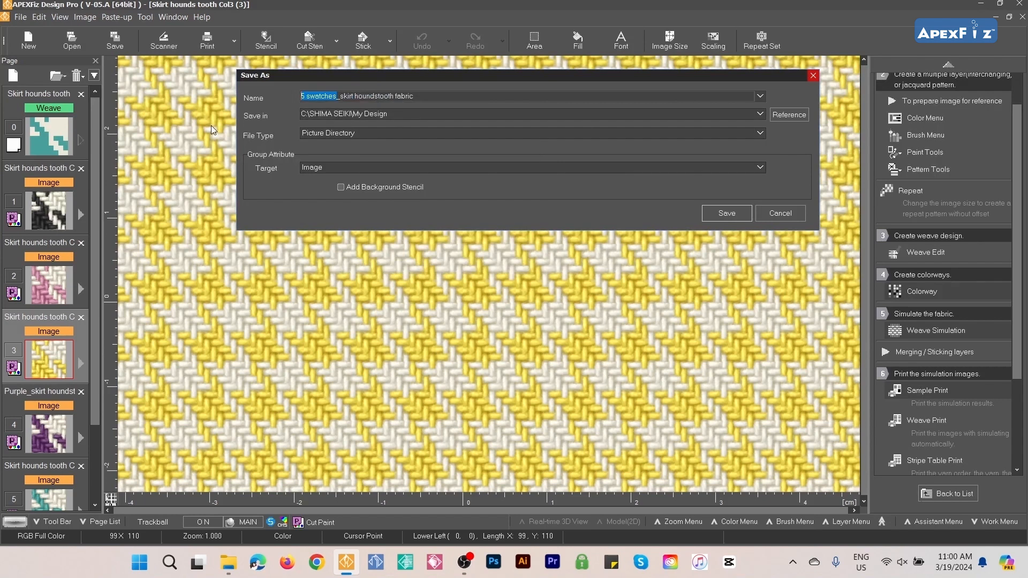
type("Yellow")
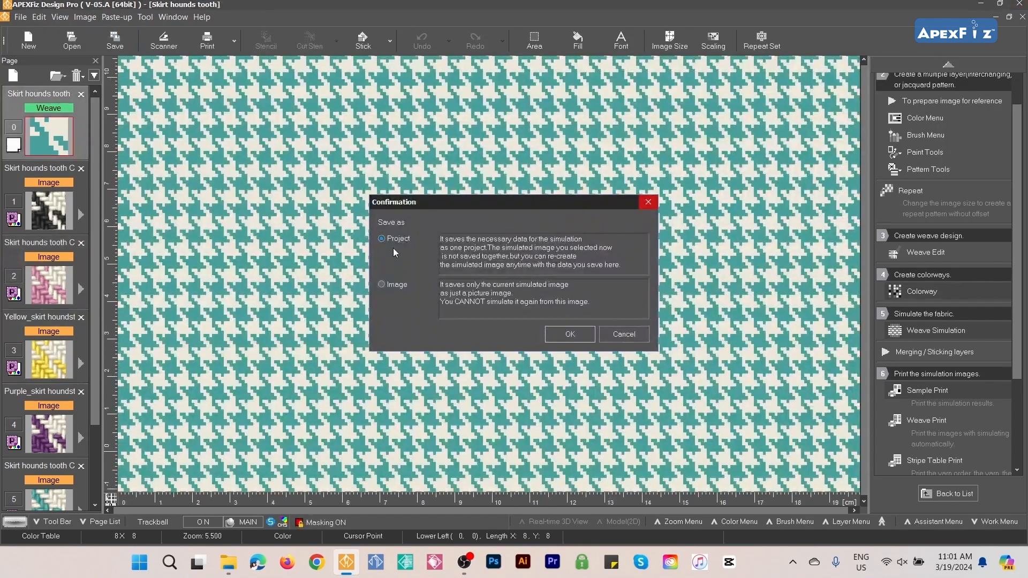
- Start saving the pink Col.2 simulation as an image and name it "Pink_skirt houndstooth fabric"
left_click(381, 285)
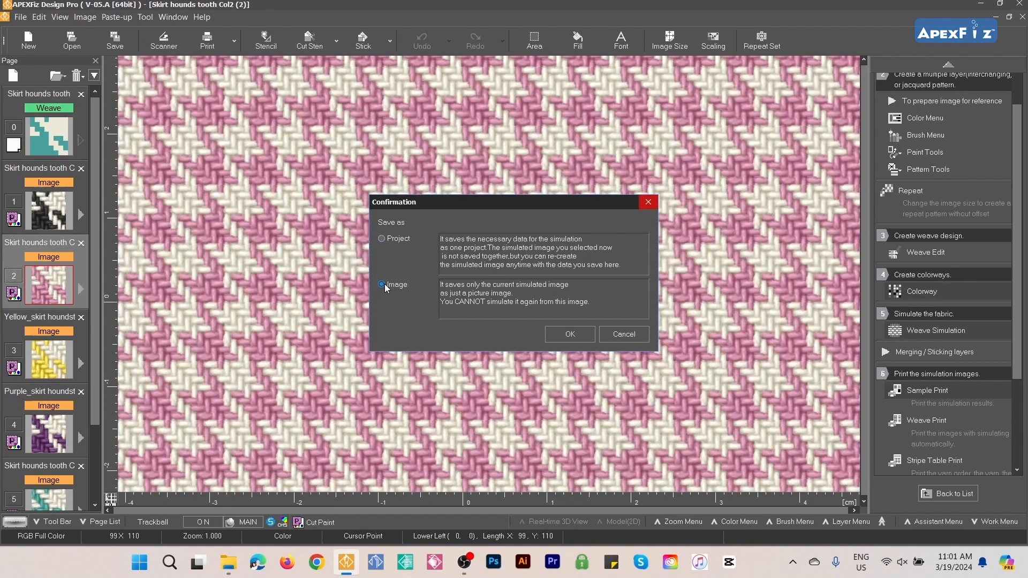
left_click(567, 334)
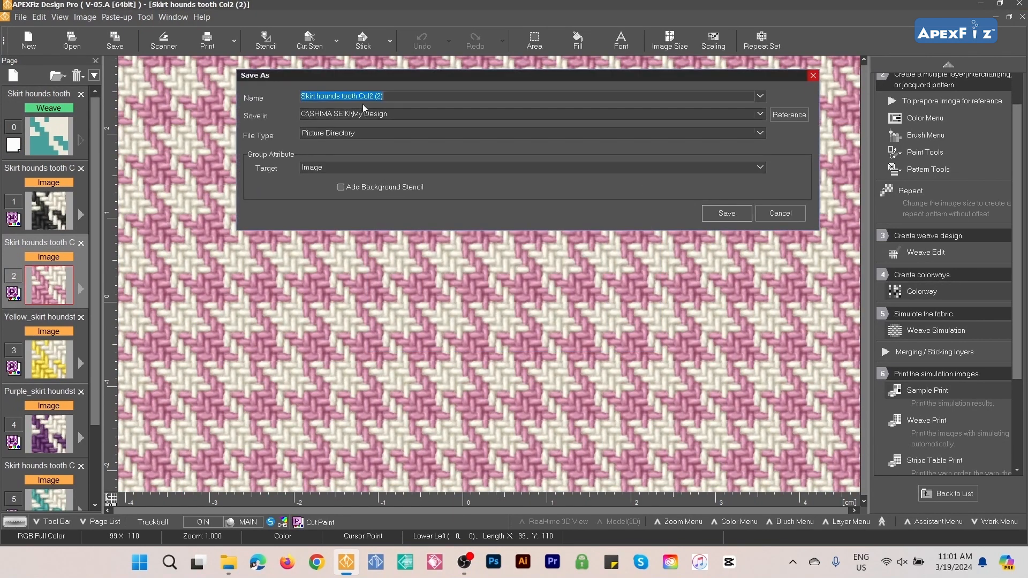
right_click(354, 96)
left_click(400, 151)
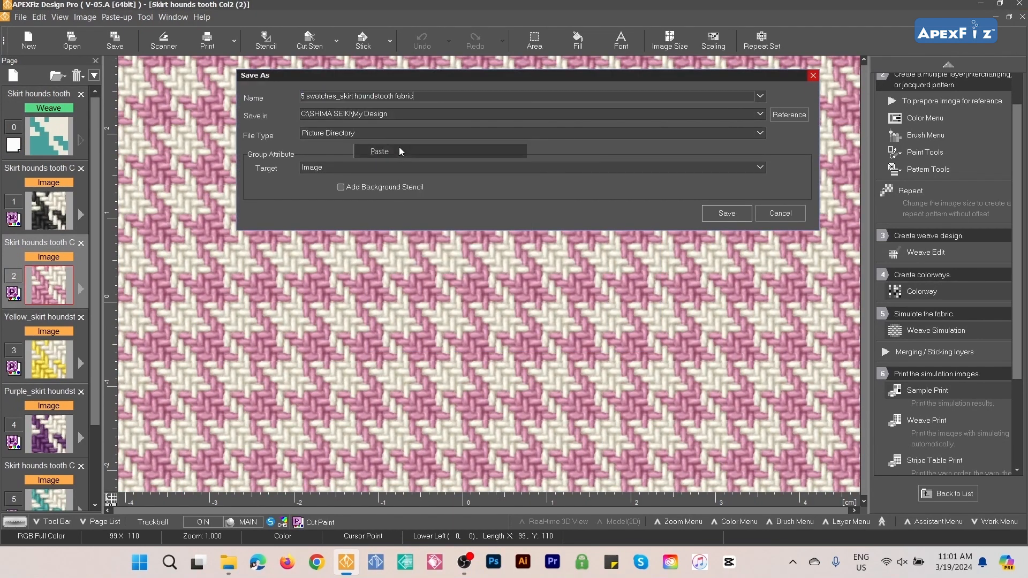
left_click_drag(338, 96, 301, 96)
type("Pink")
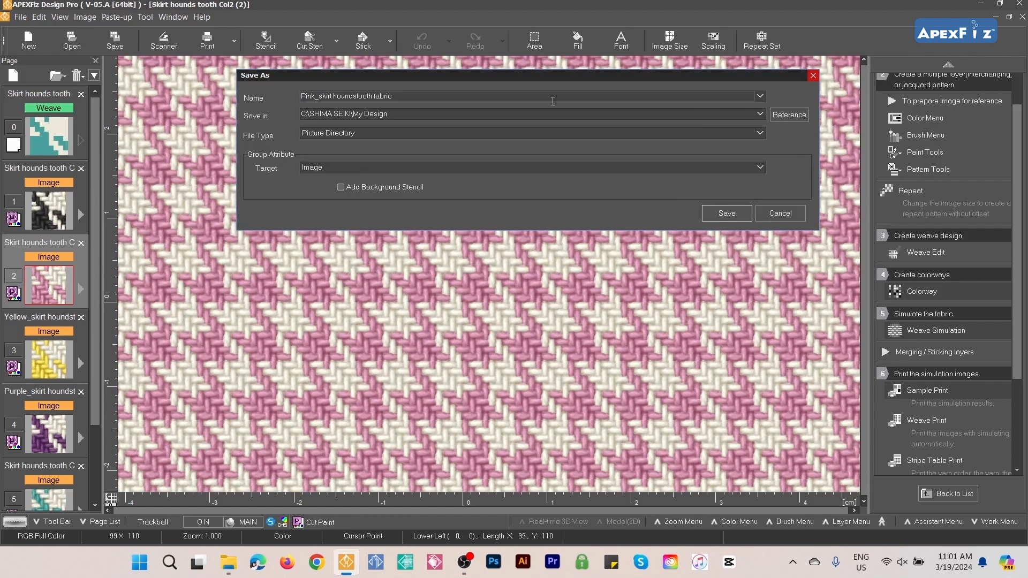
- Save the pink fabric image as a JPEG file in D:\All Digital Fabrics 2044\Tutorial fabrics
left_click(759, 114)
left_click(435, 131)
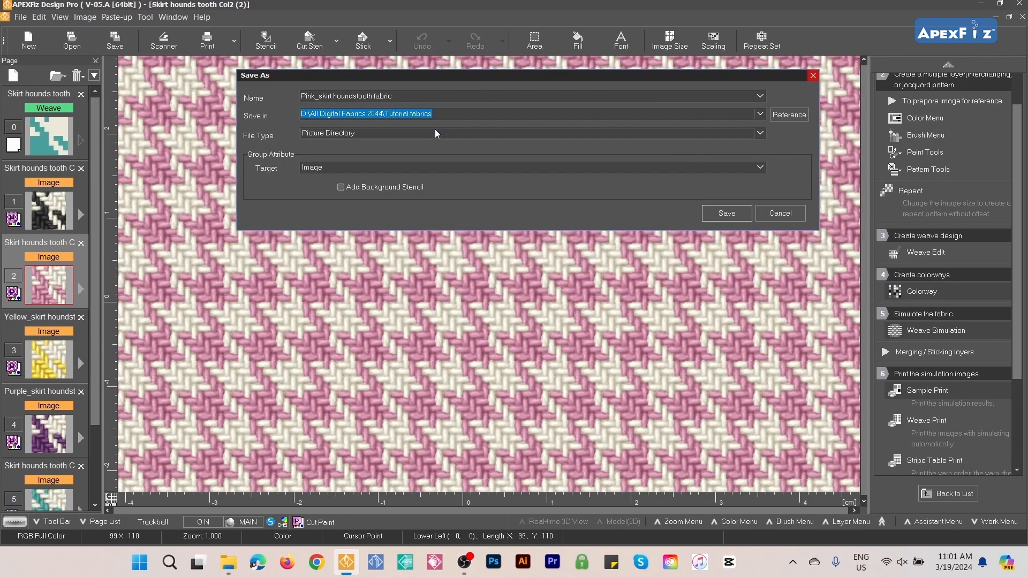
left_click(392, 132)
left_click(333, 169)
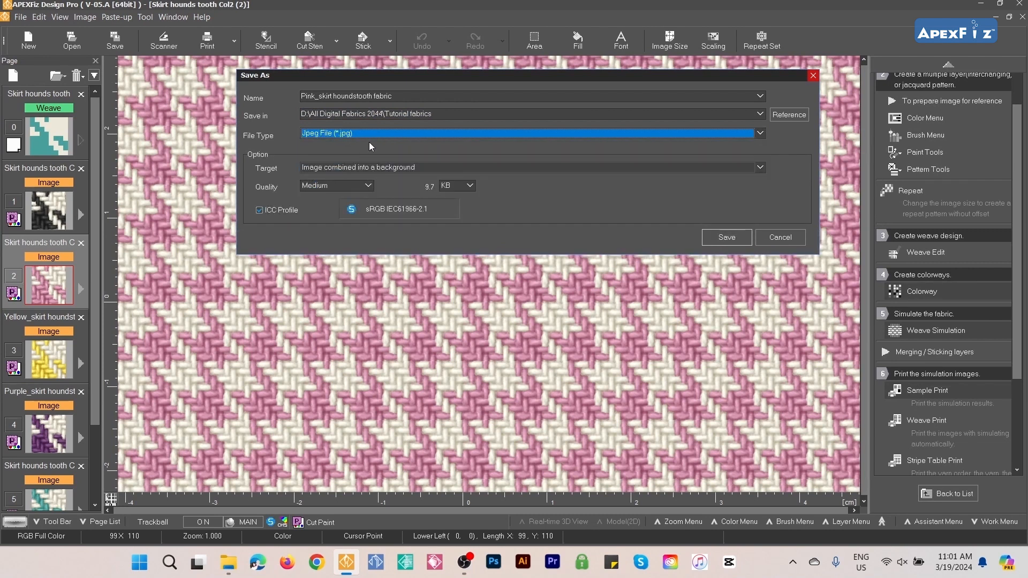
left_click(726, 237)
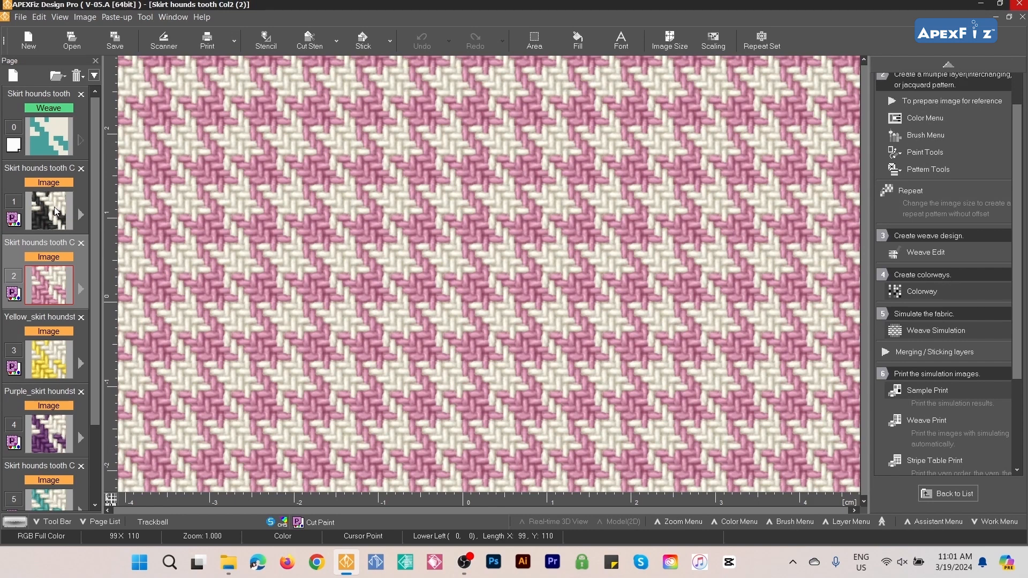
- Start saving the black Col.1 simulation as an image and name it "Black_skirt houndstooth fabric"
left_click(56, 210)
left_click(129, 43)
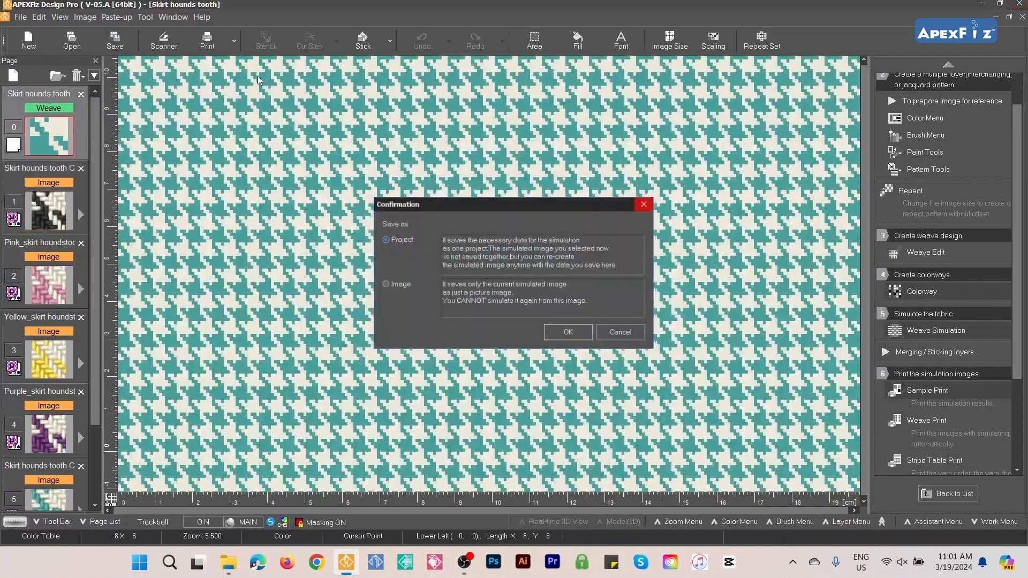
left_click(393, 283)
left_click(570, 335)
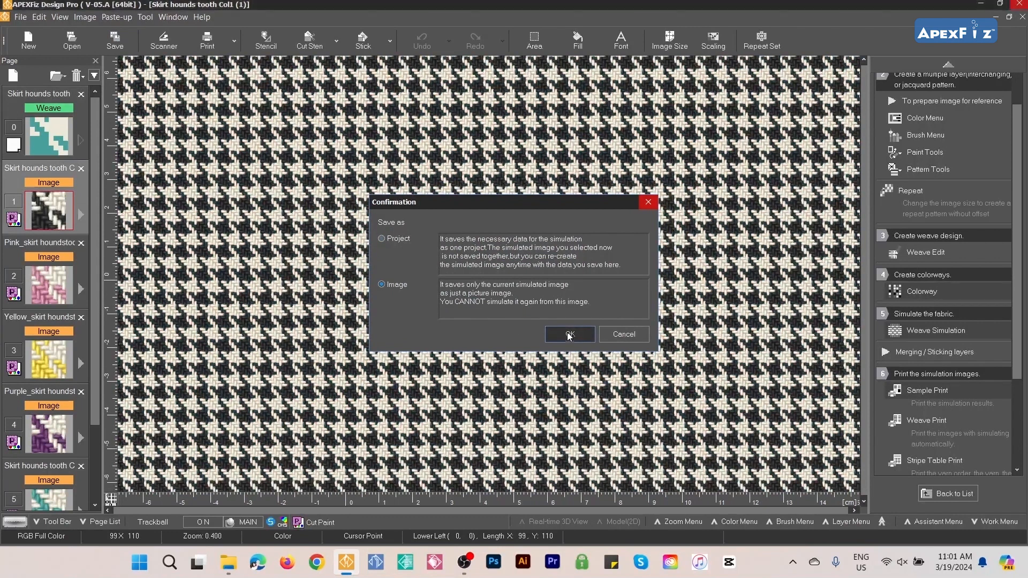
right_click(354, 95)
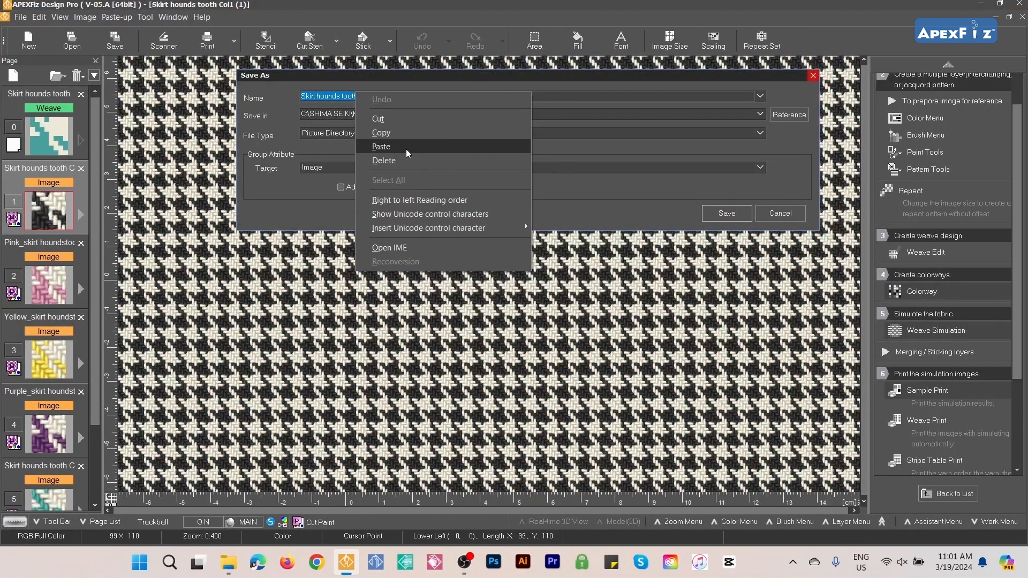
left_click(406, 149)
left_click_drag(325, 97, 337, 97)
- Save the black fabric image as a JPEG file in D:\All Digital Fabrics 2044\Tutorial fabrics
left_click(615, 113)
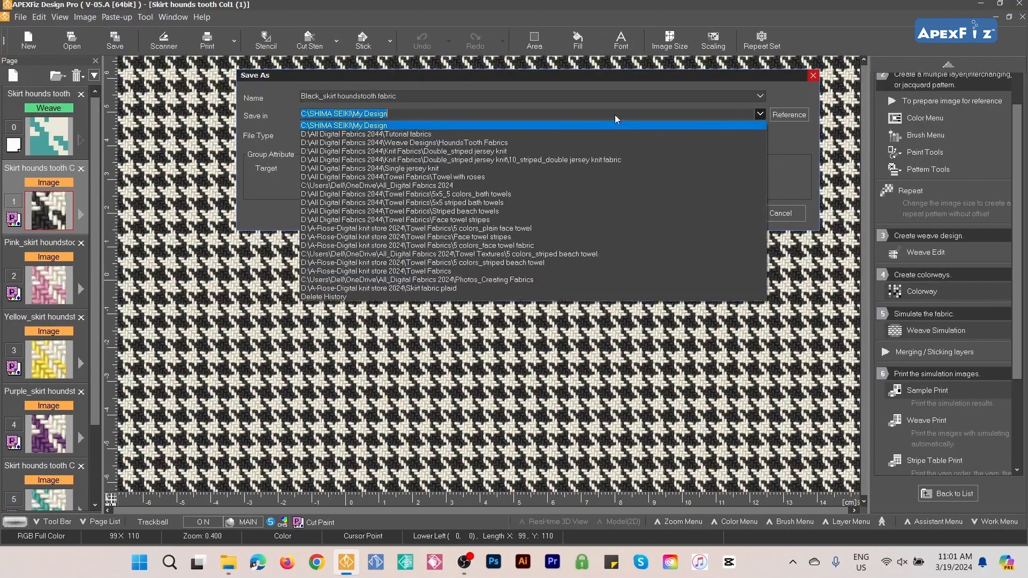
left_click(663, 142)
left_click(392, 133)
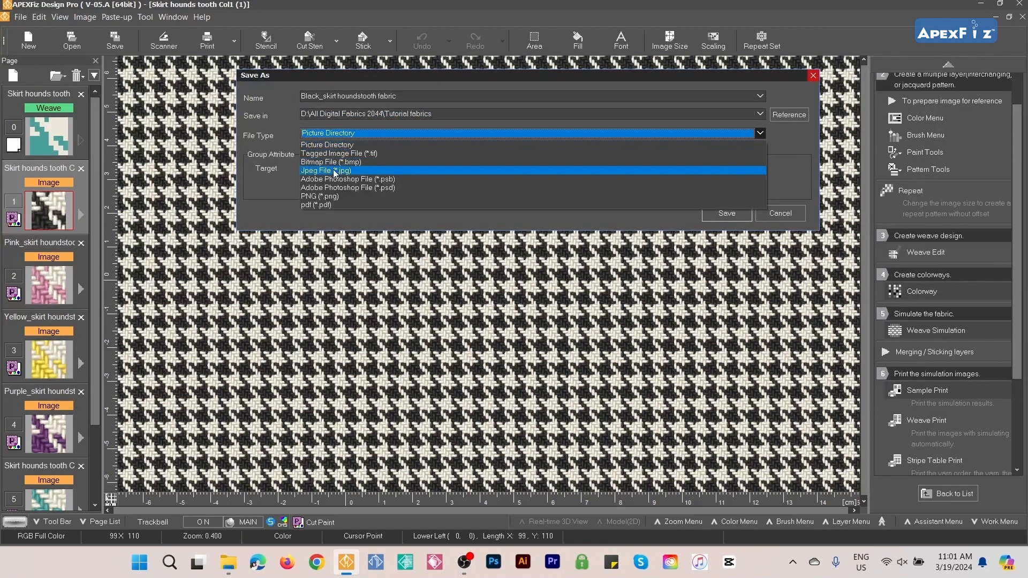
left_click(327, 171)
left_click(727, 239)
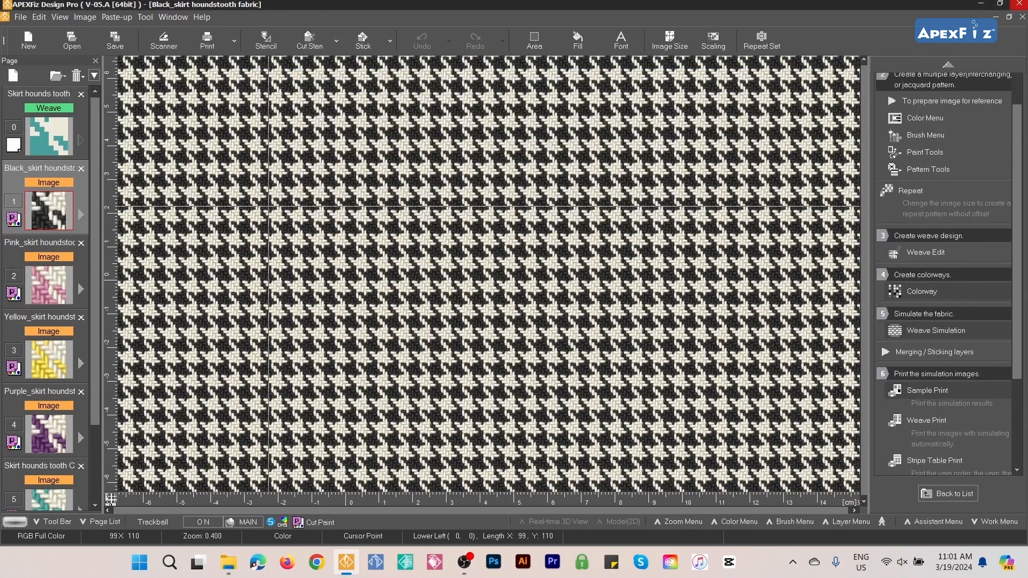
- Save the original weave design as Picture Directory "5 colors_skirt houndstooth fabric" in D:\All Digital Fabrics 2044\Tutorial fabrics
left_click(52, 138)
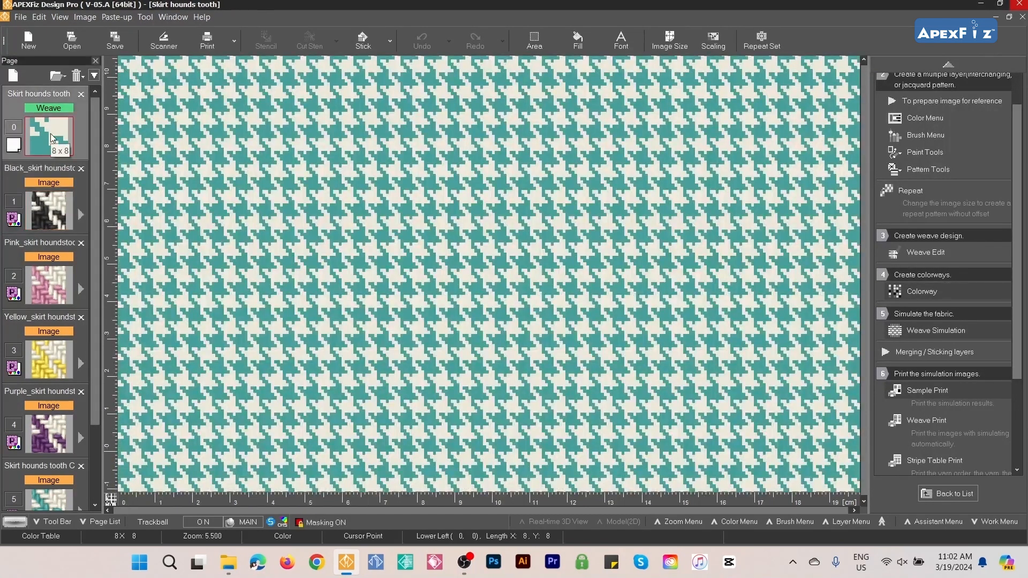
left_click(114, 40)
type("5 swatches_skirt houndstooth fabric")
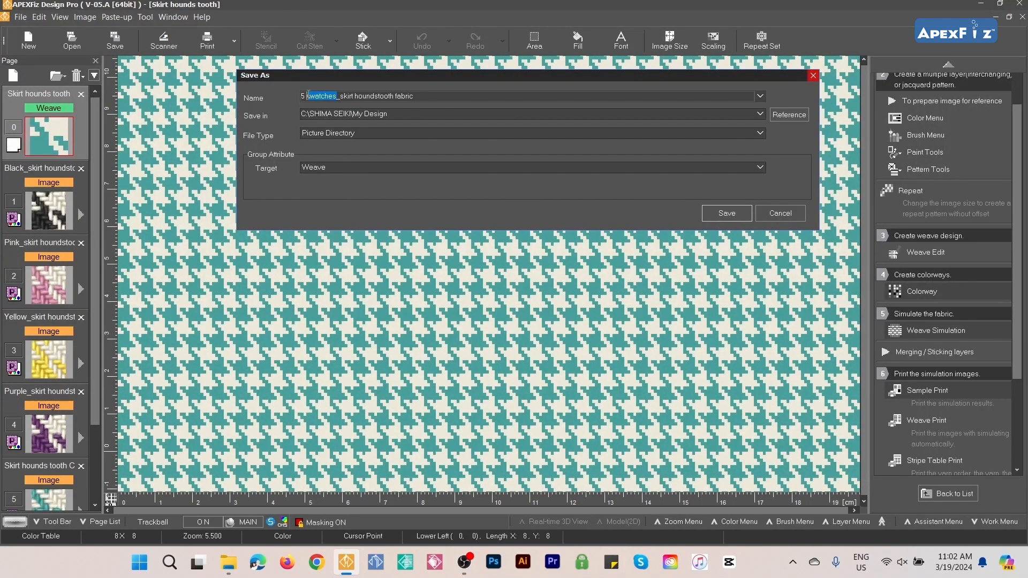
type("colors")
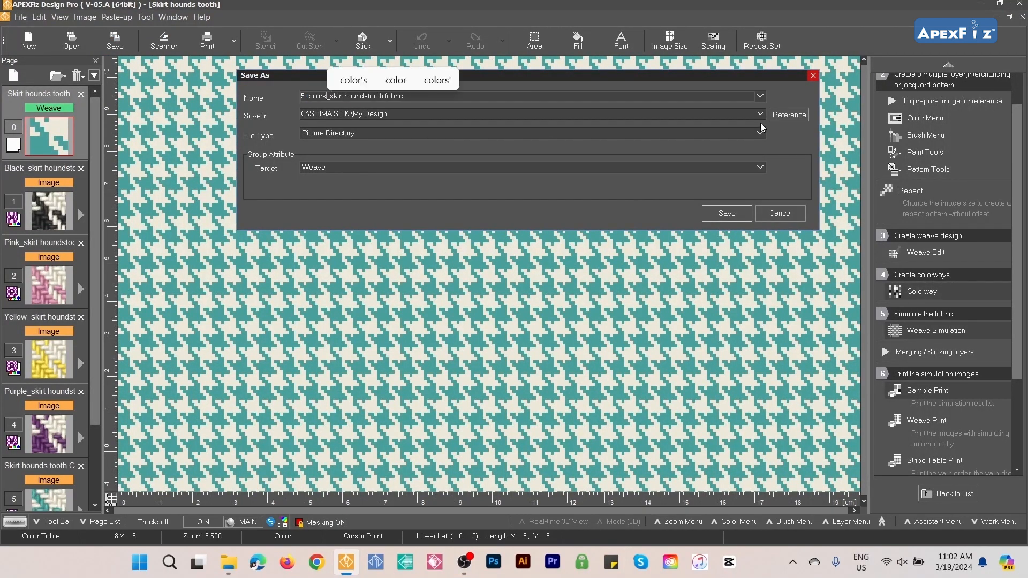
left_click(760, 114)
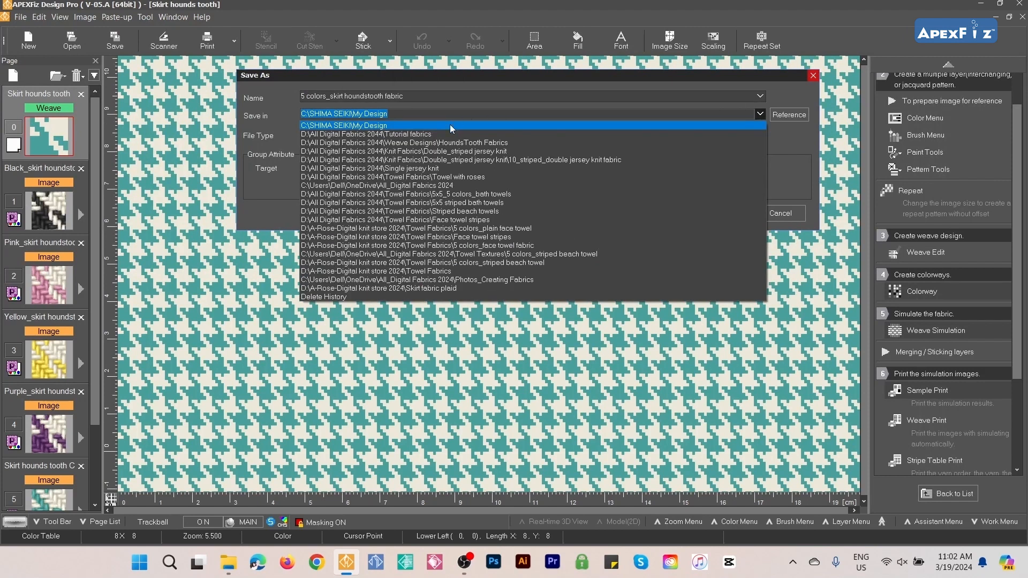
left_click(438, 136)
left_click(381, 134)
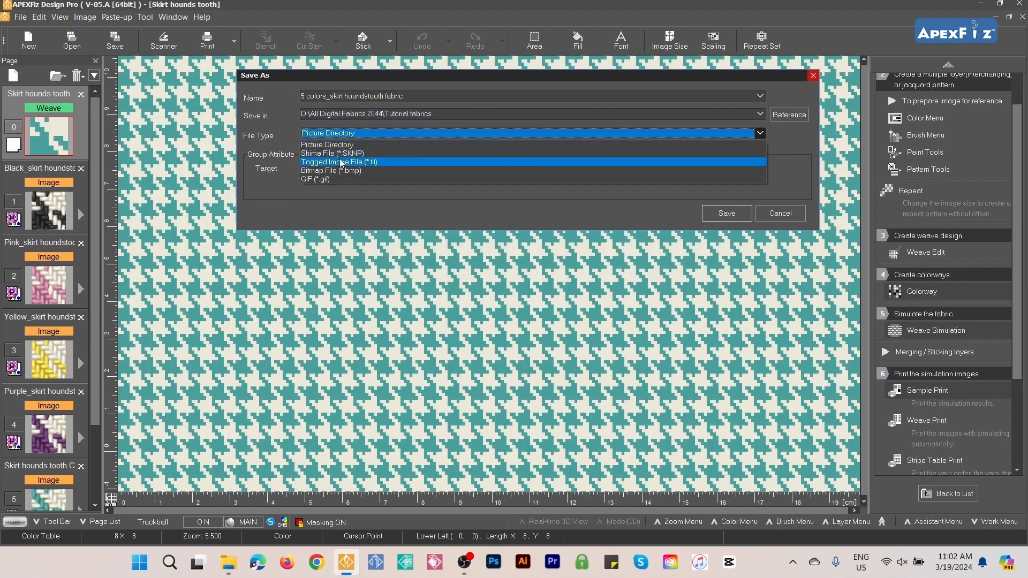
left_click(364, 135)
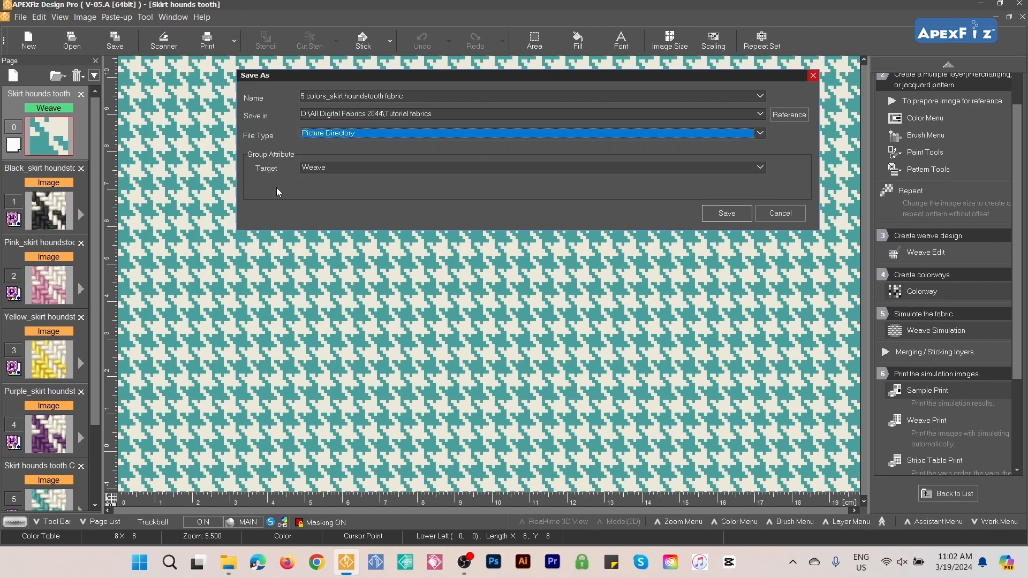
left_click(726, 213)
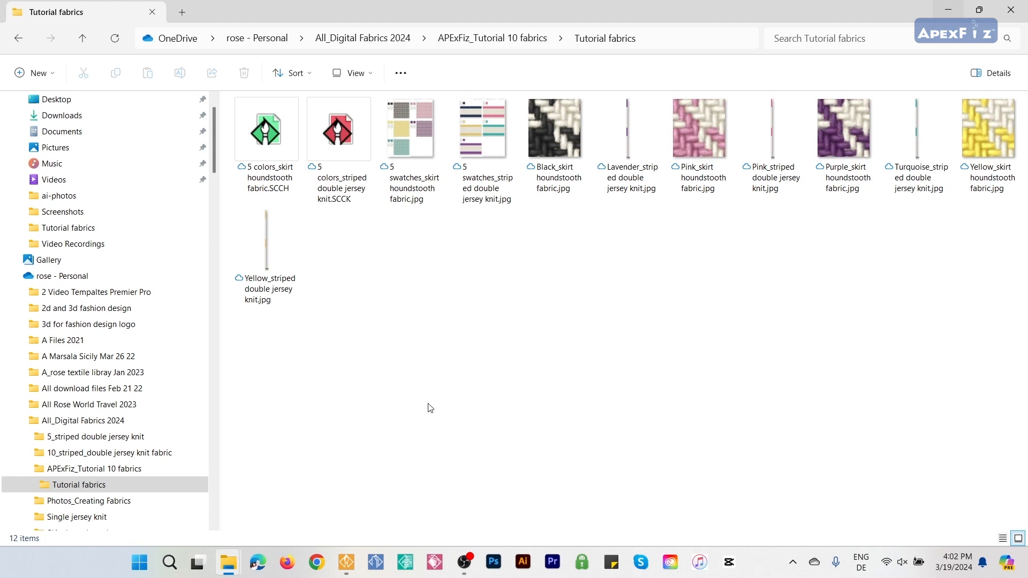
- Check the saved houndstooth swatch sheet and the purple fabric JPEG from the Tutorial fabrics folder, closing each image after viewing
double_click(437, 156)
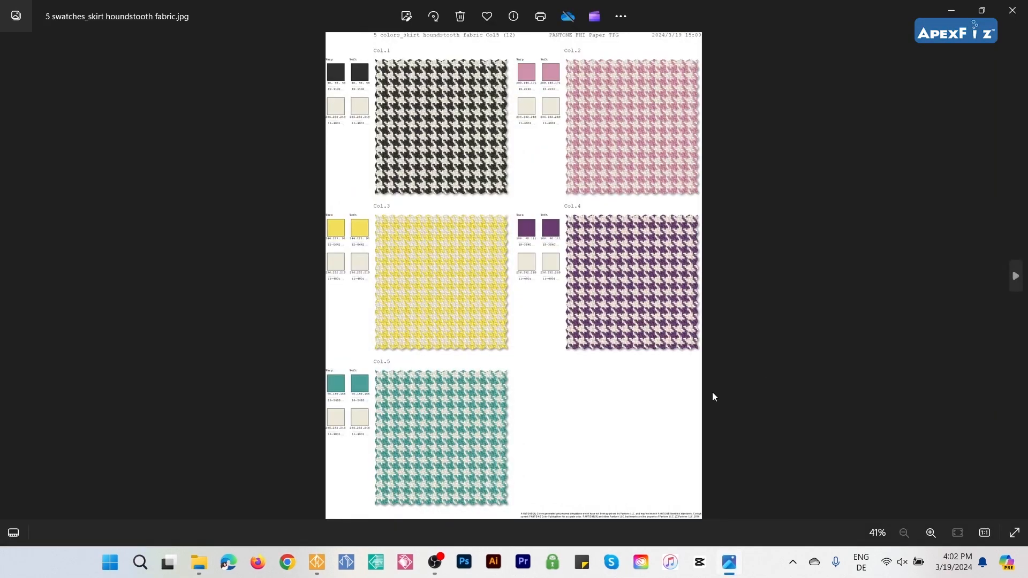
left_click(1012, 10)
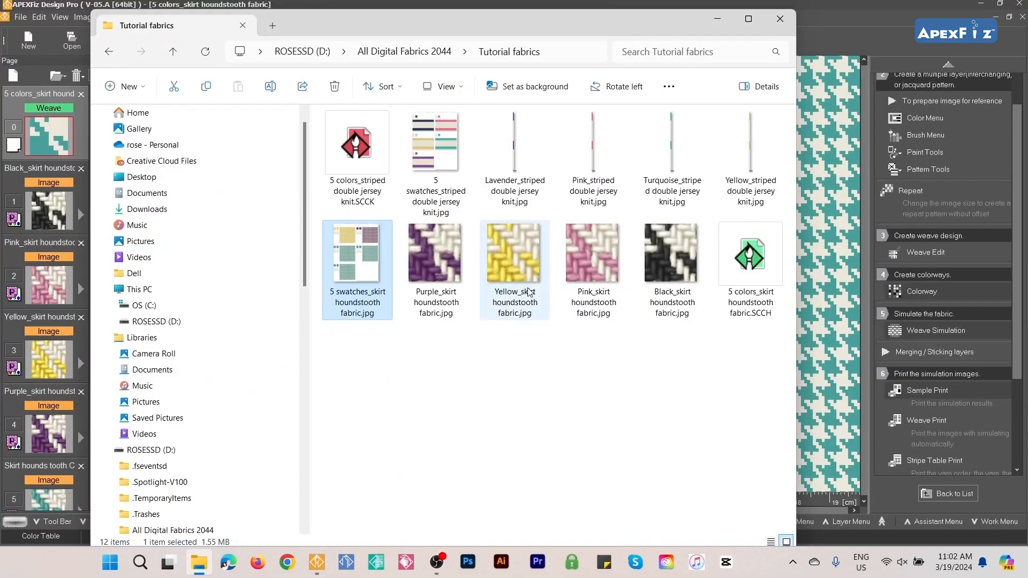
double_click(445, 252)
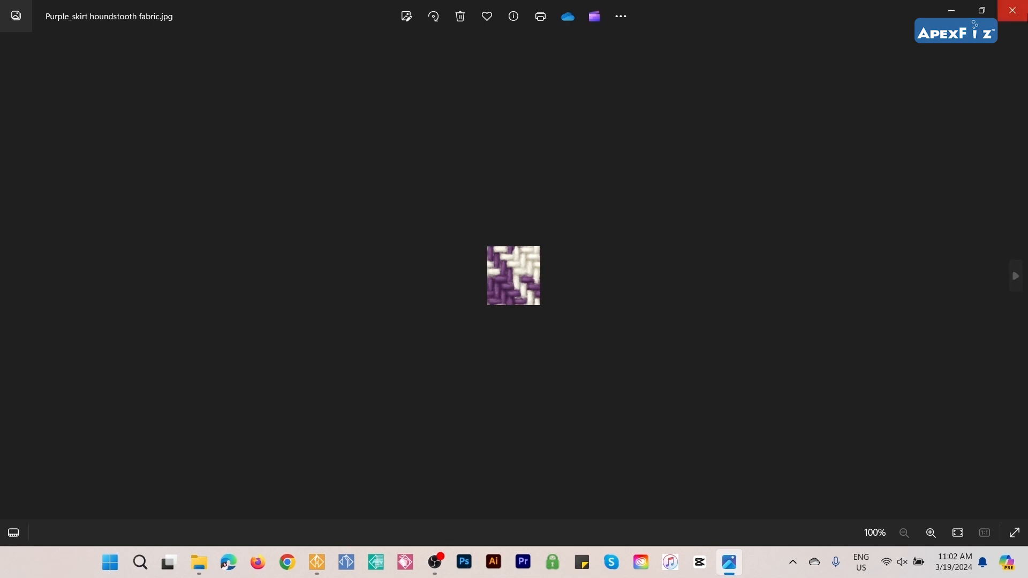
left_click(1024, 18)
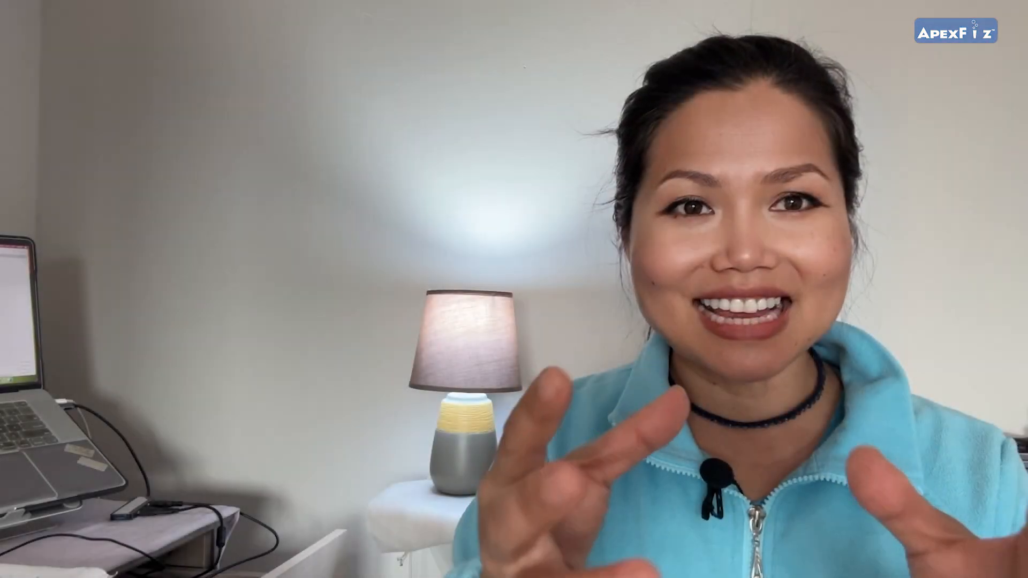